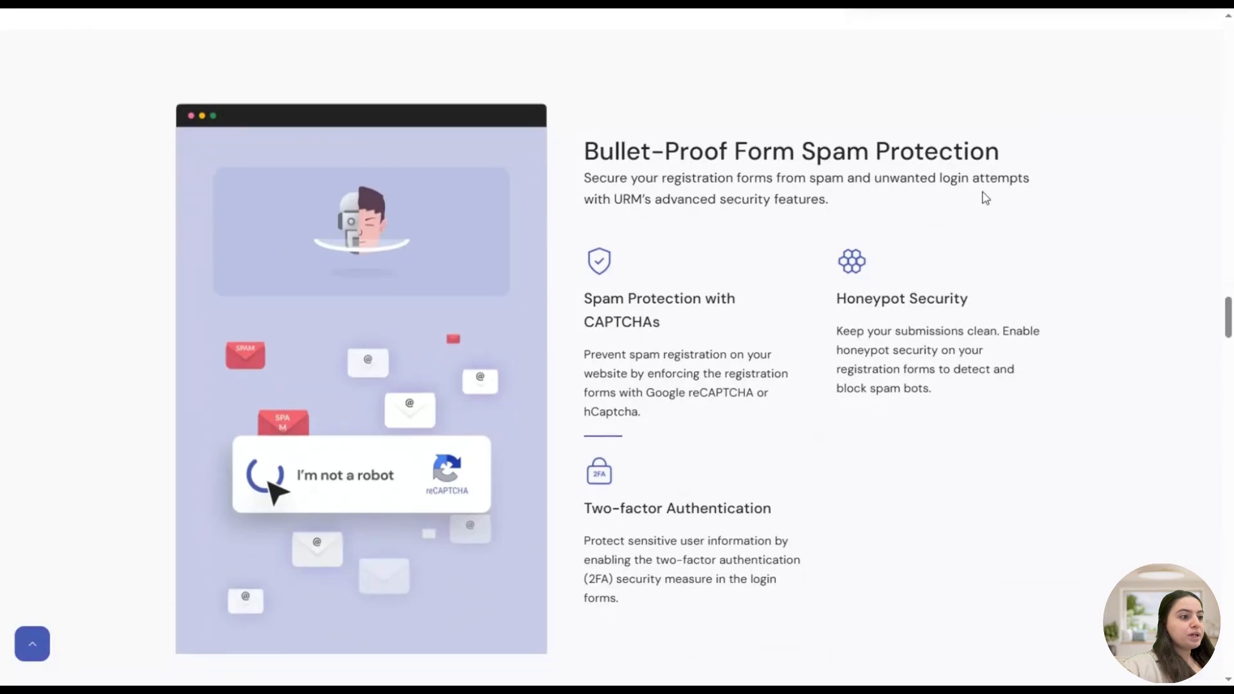
Look through the plugin homepage's sections on spam protection, WooCommerce registration, and advanced functionalities
scroll(926, 209, down, 12)
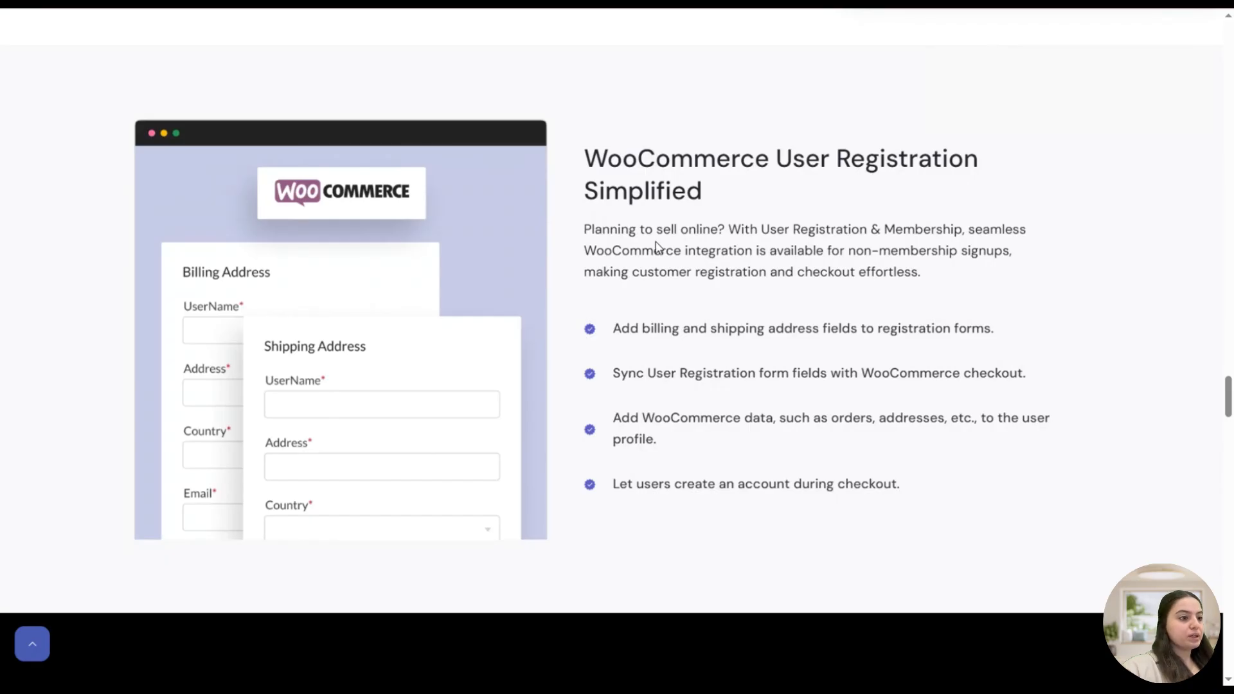
scroll(656, 247, down, 2)
scroll(656, 252, up, 20)
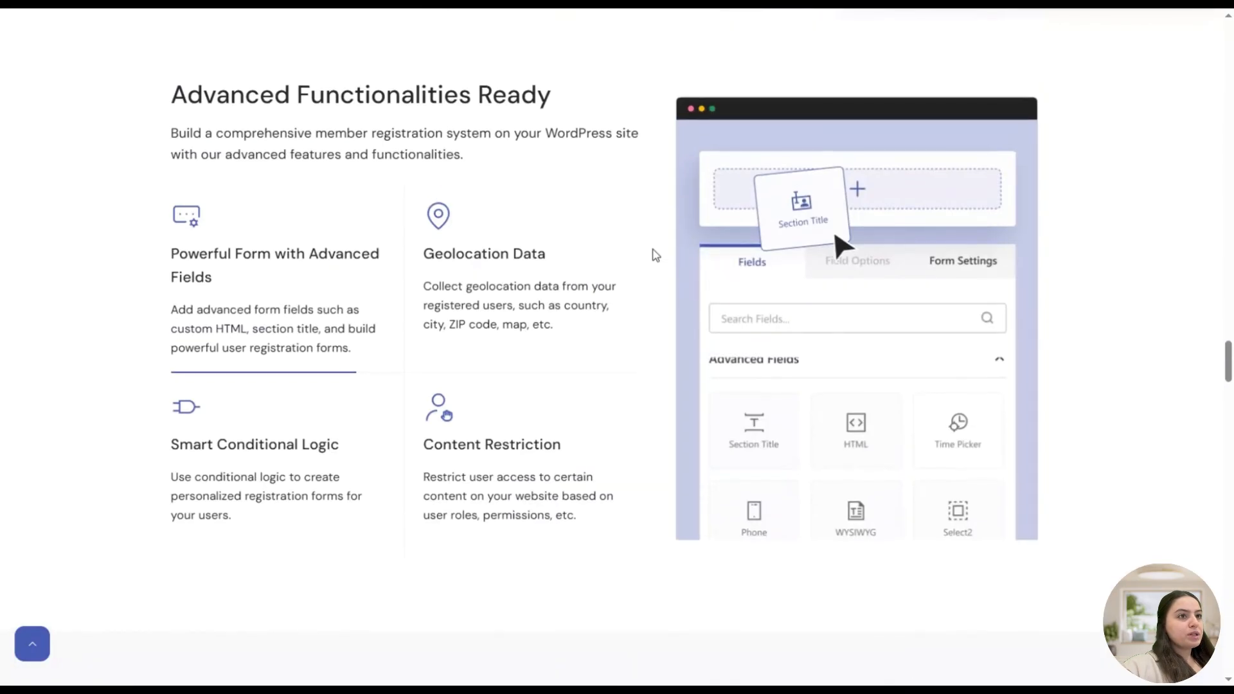
scroll(684, 250, up, 20)
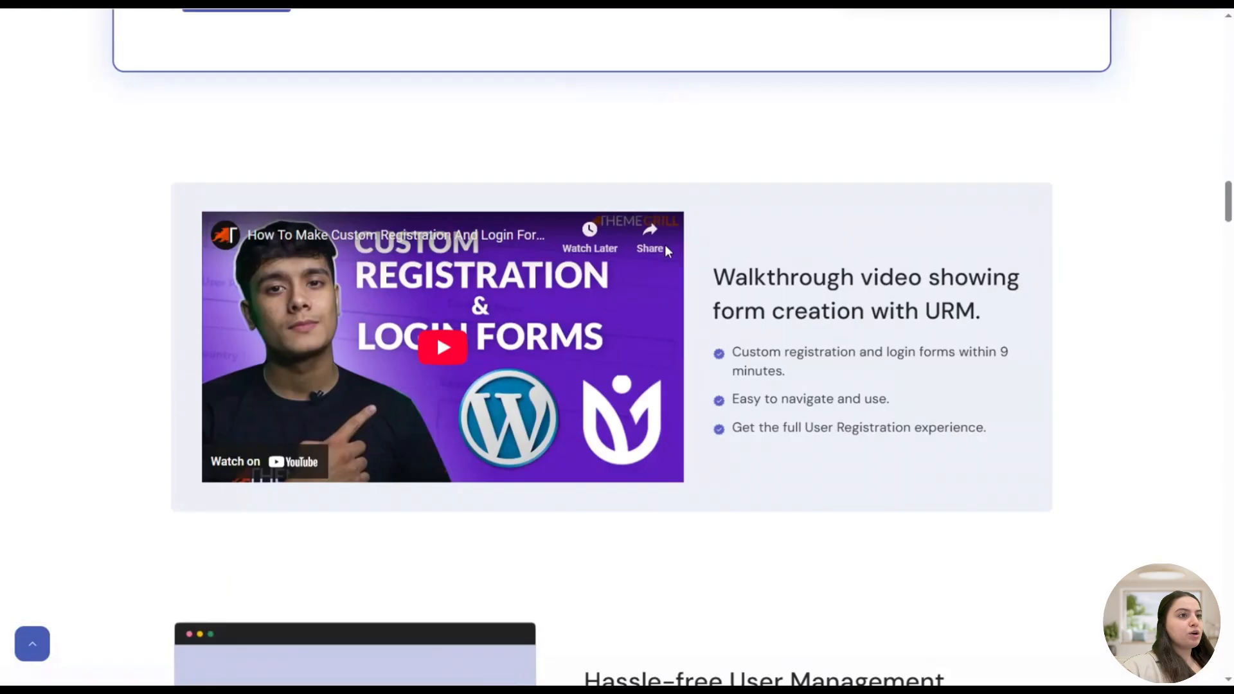
scroll(664, 256, up, 20)
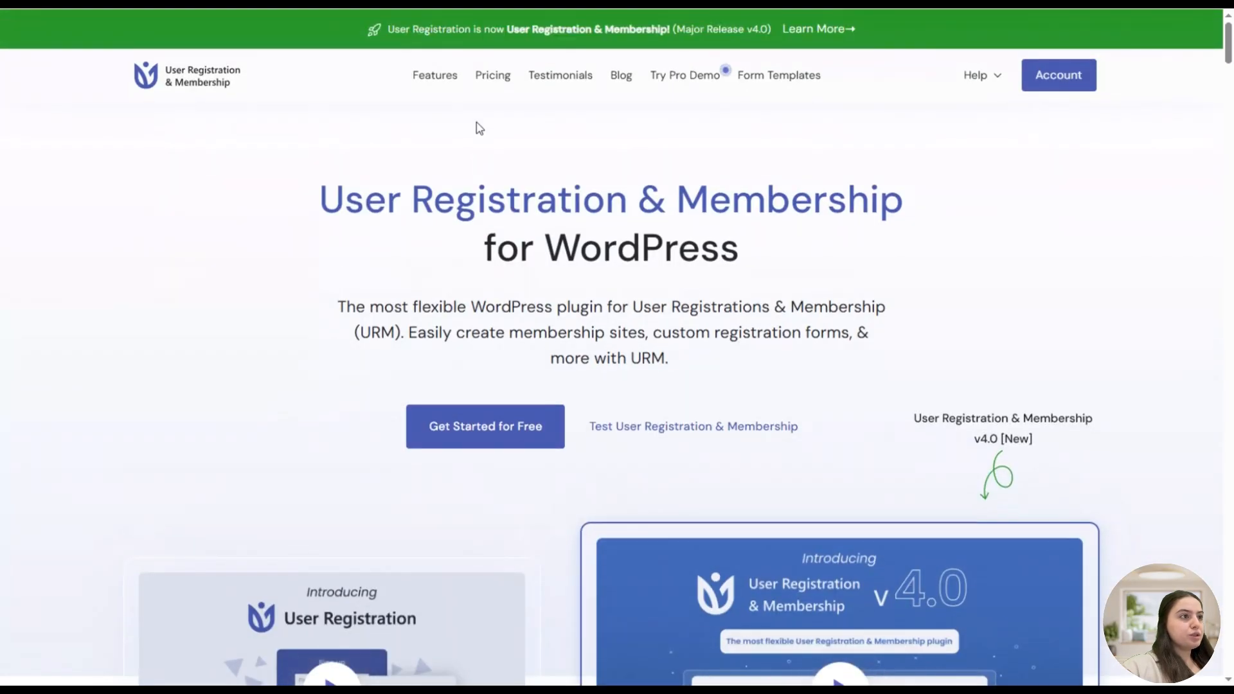
Open the plugin's Features & Add-ons page and examine the General, Design, User Management and Advanced features
click(449, 78)
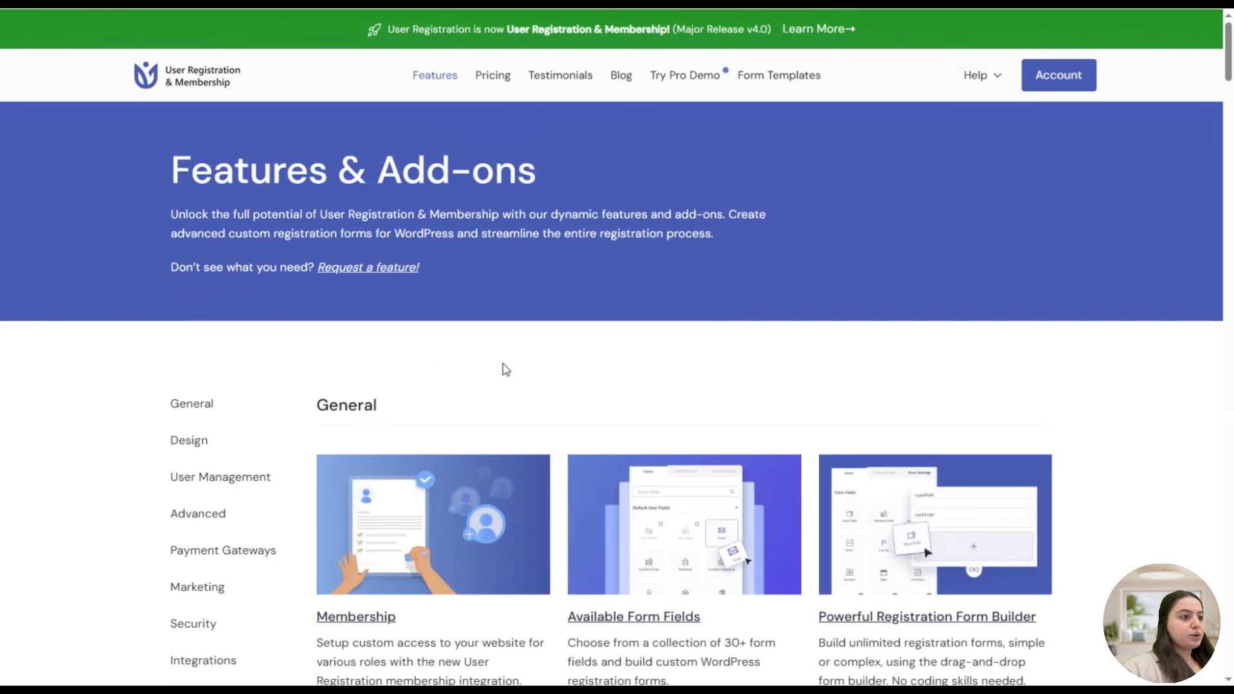
scroll(506, 369, down, 8)
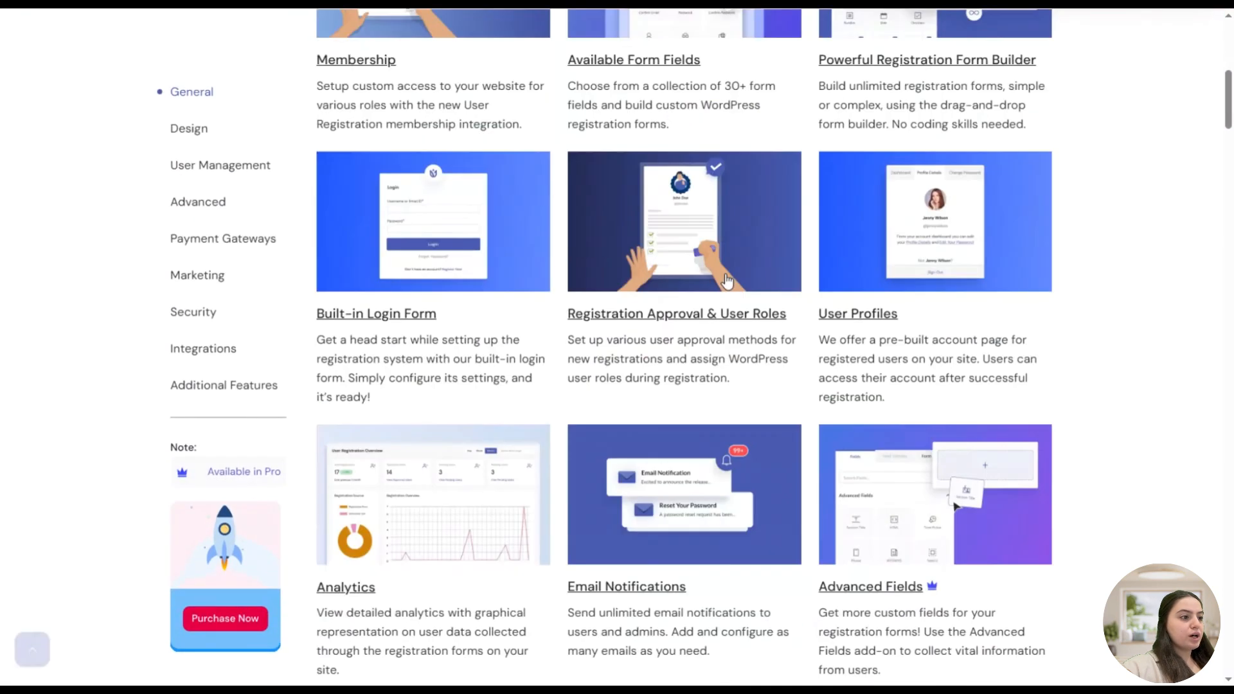
scroll(727, 281, down, 12)
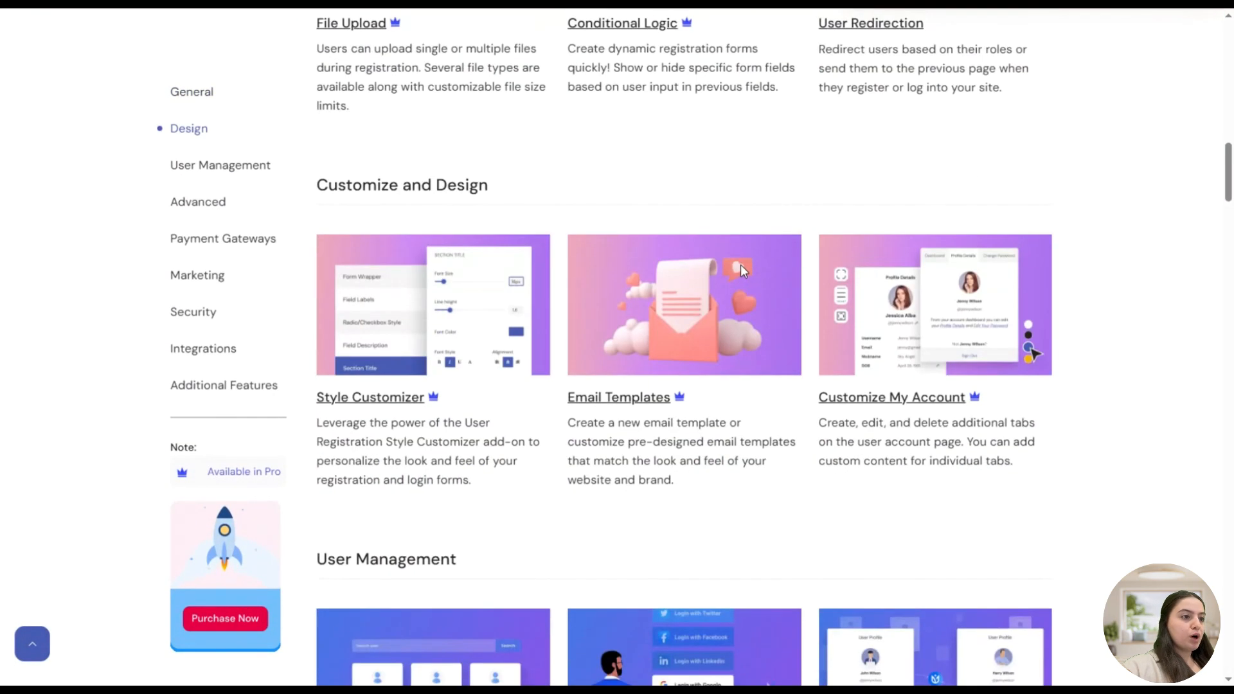
scroll(741, 264, down, 19)
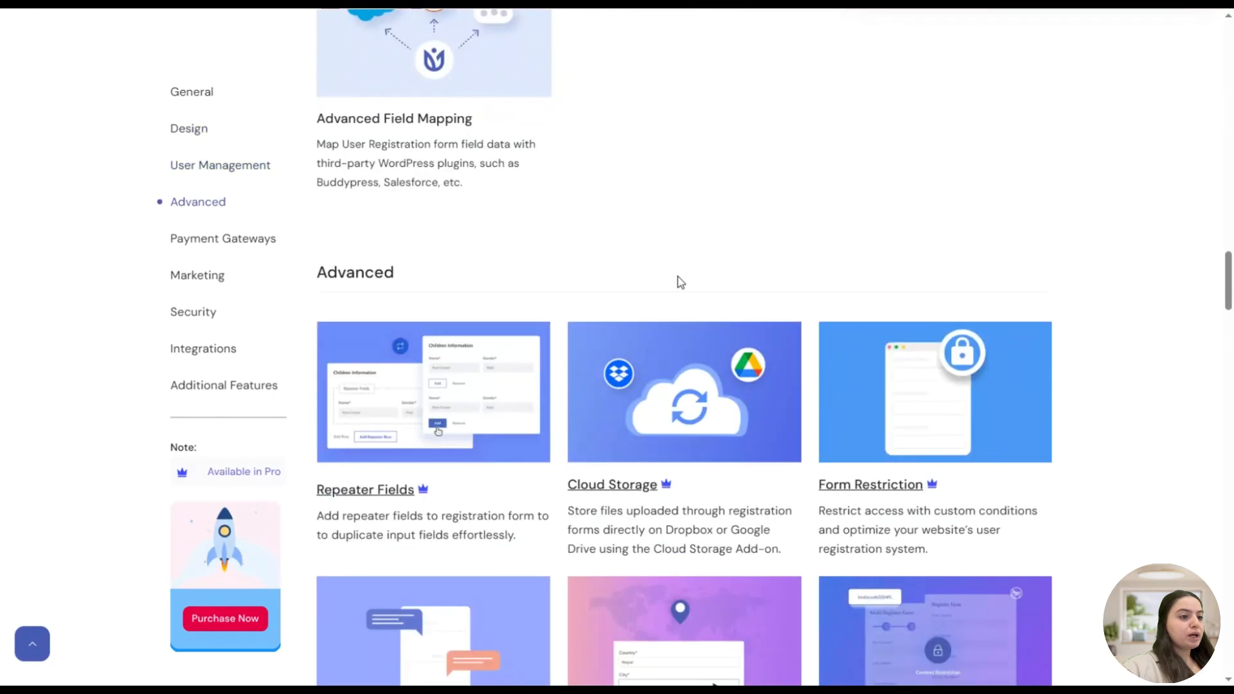
scroll(681, 283, down, 6)
scroll(706, 301, up, 11)
scroll(568, 449, up, 18)
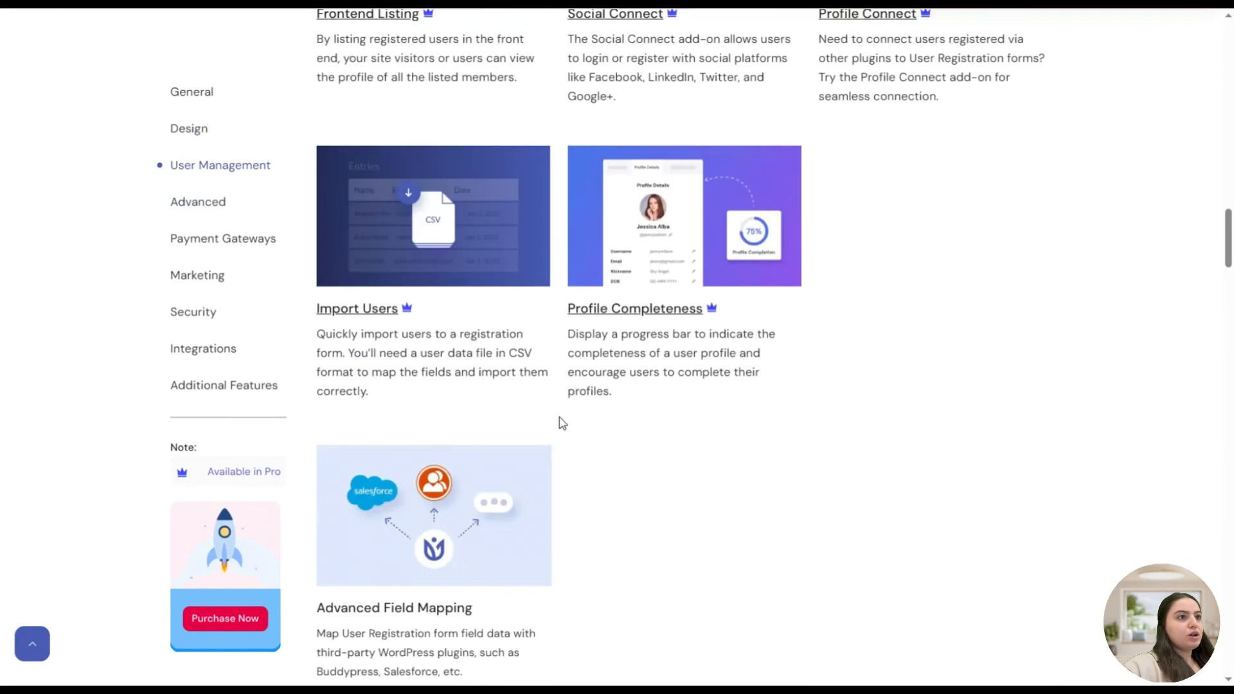
scroll(623, 404, up, 5)
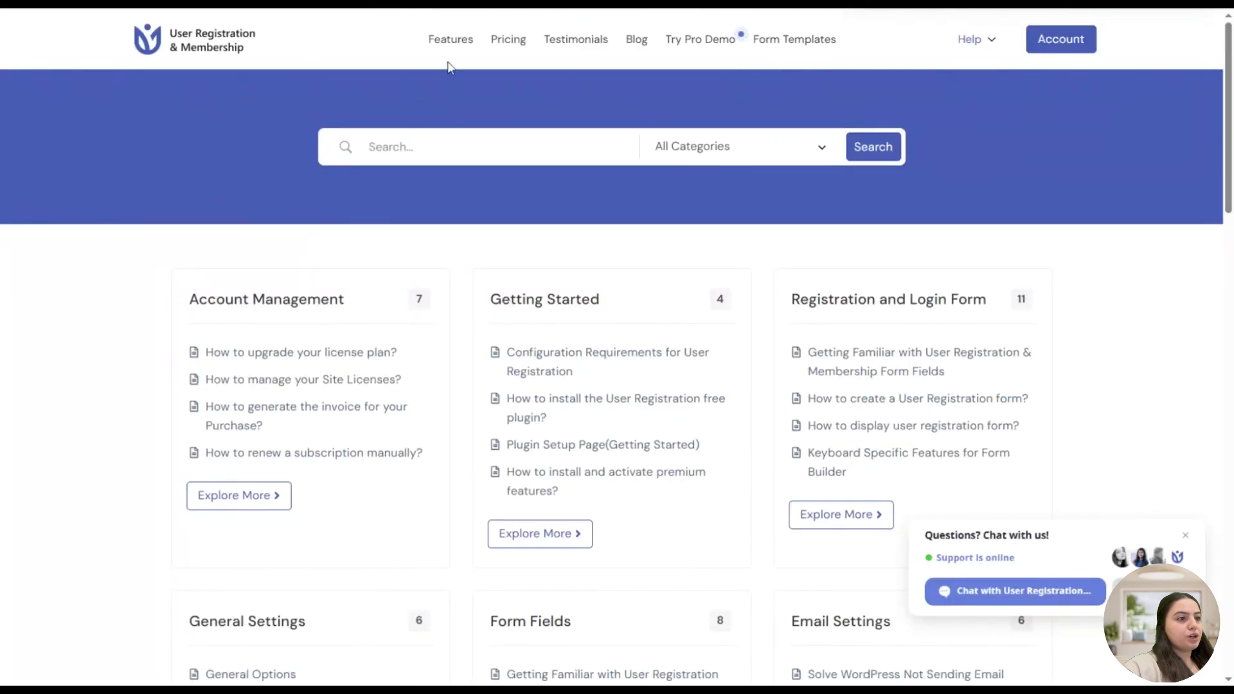
Browse the plugin's documentation categories, from Account Management and Getting Started down to Integrations and Membership
scroll(576, 212, down, 8)
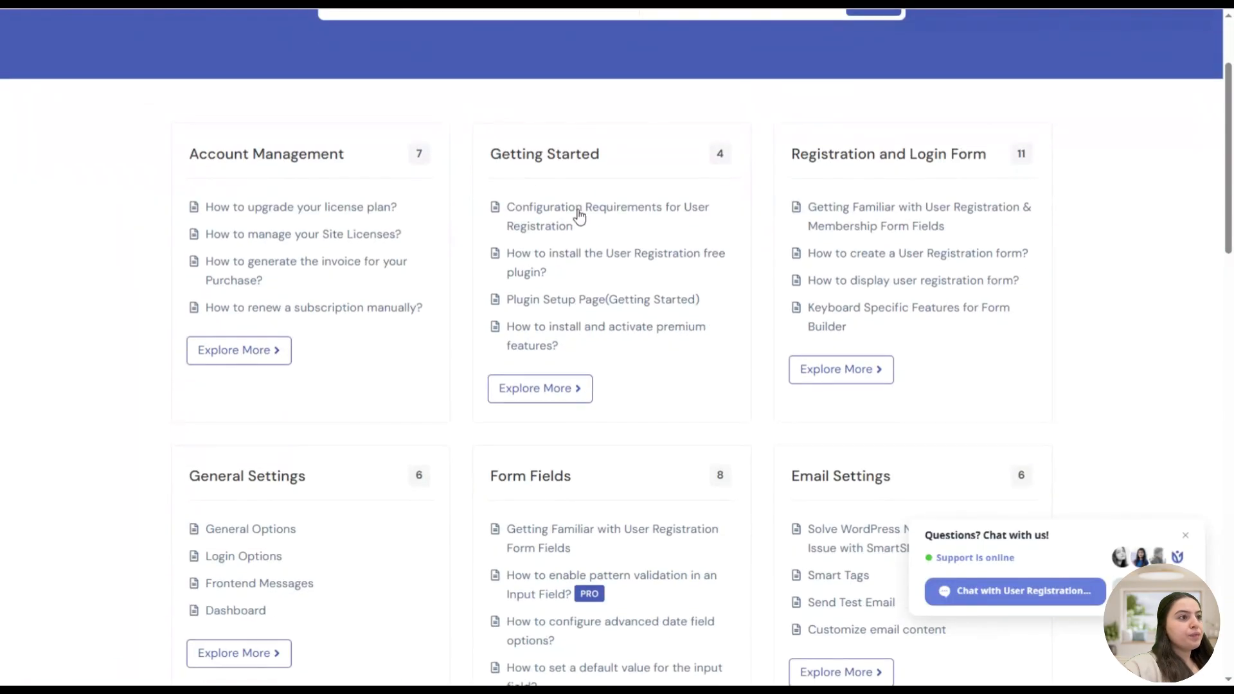
scroll(424, 285, down, 13)
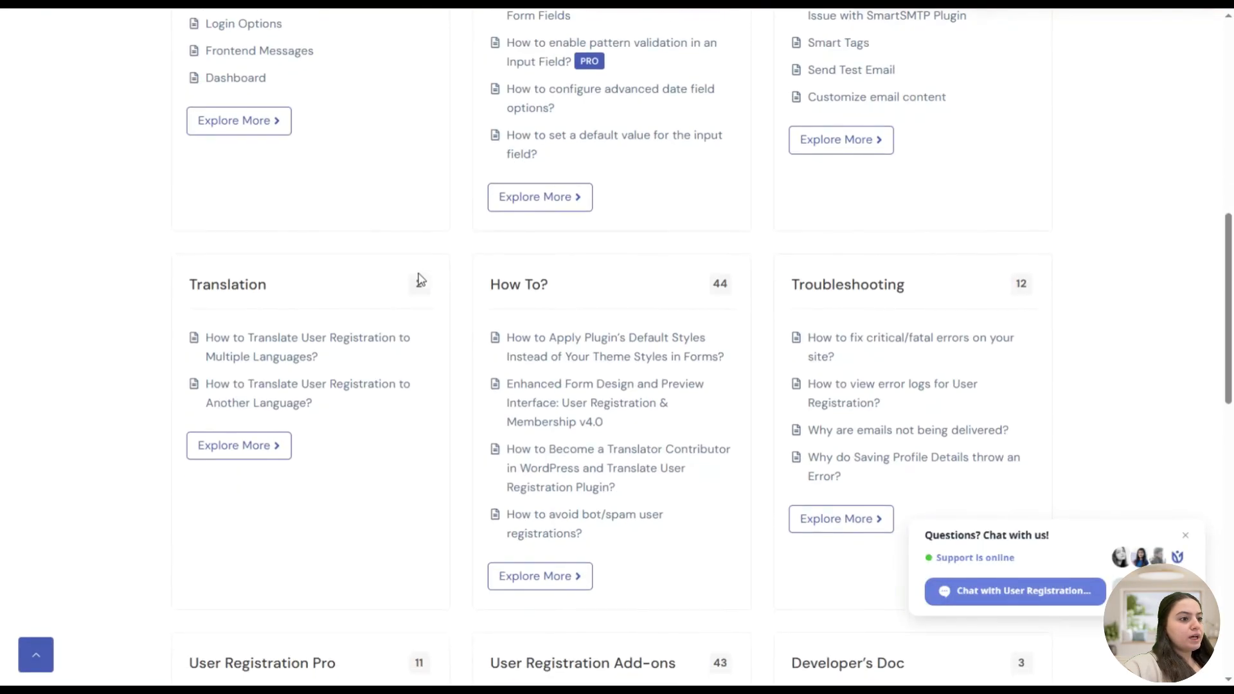
scroll(396, 257, down, 4)
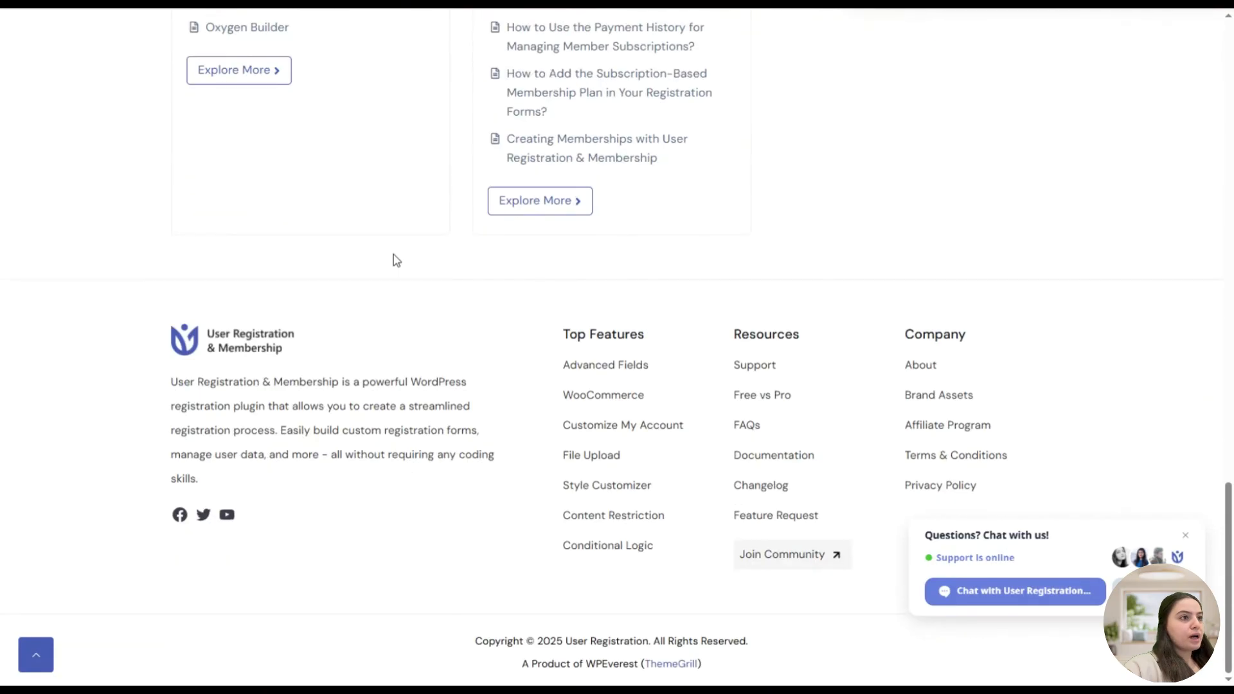
scroll(499, 311, up, 7)
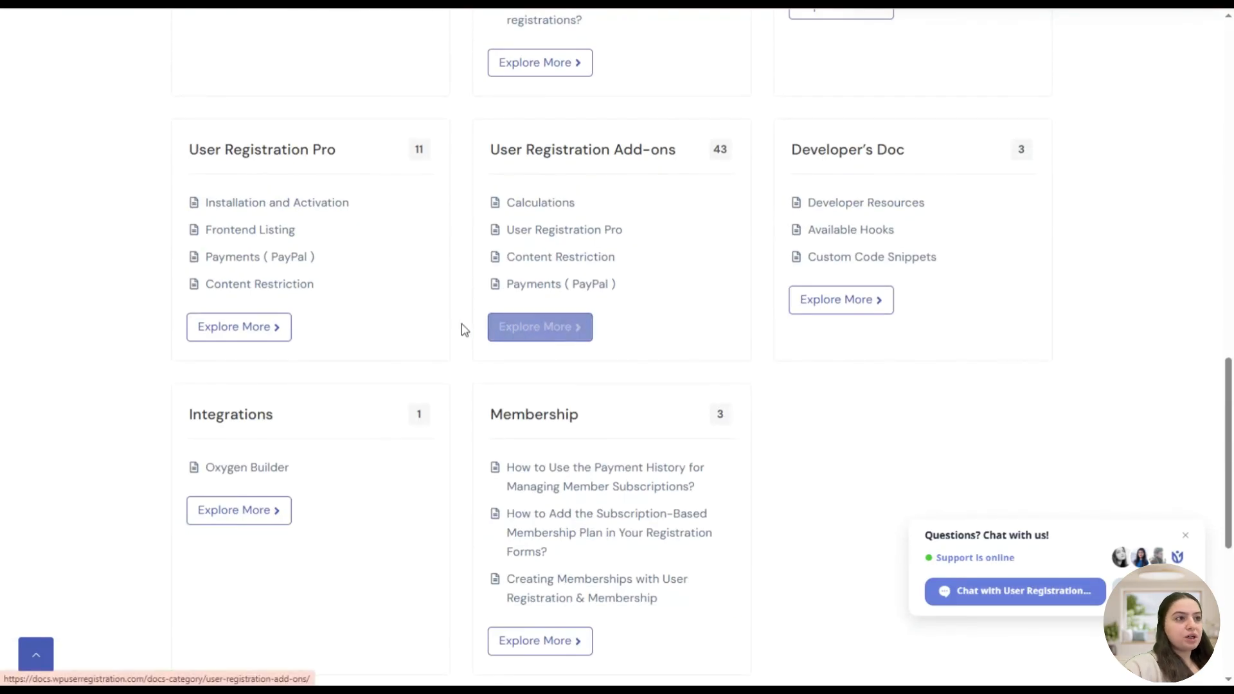
scroll(450, 325, up, 8)
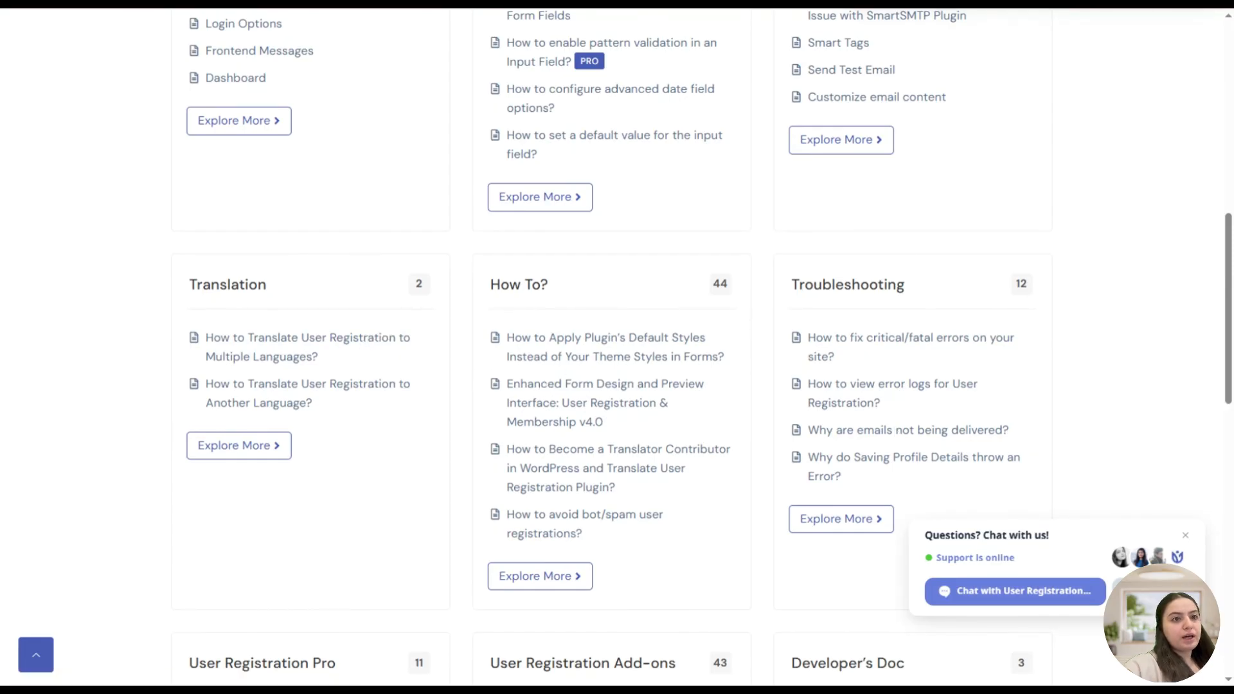
click(934, 530)
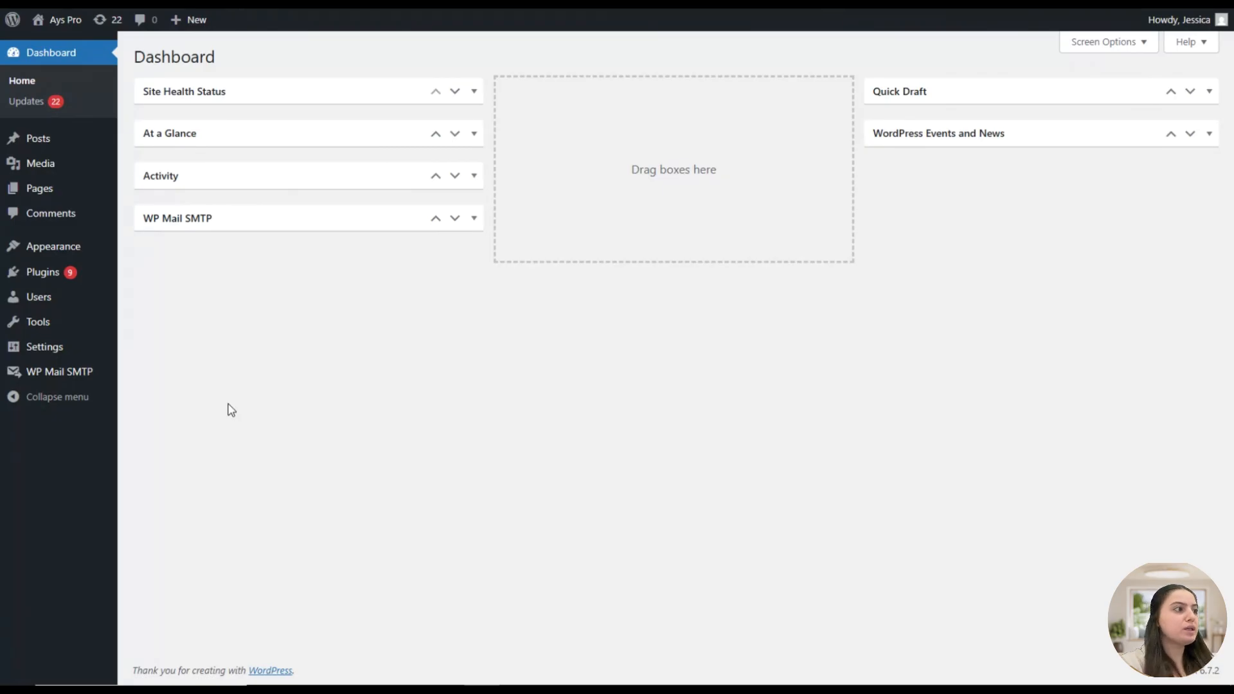
In the WordPress admin, search new plugins for "user registration", then install and activate User Registration & Membership
mouse_move(55, 276)
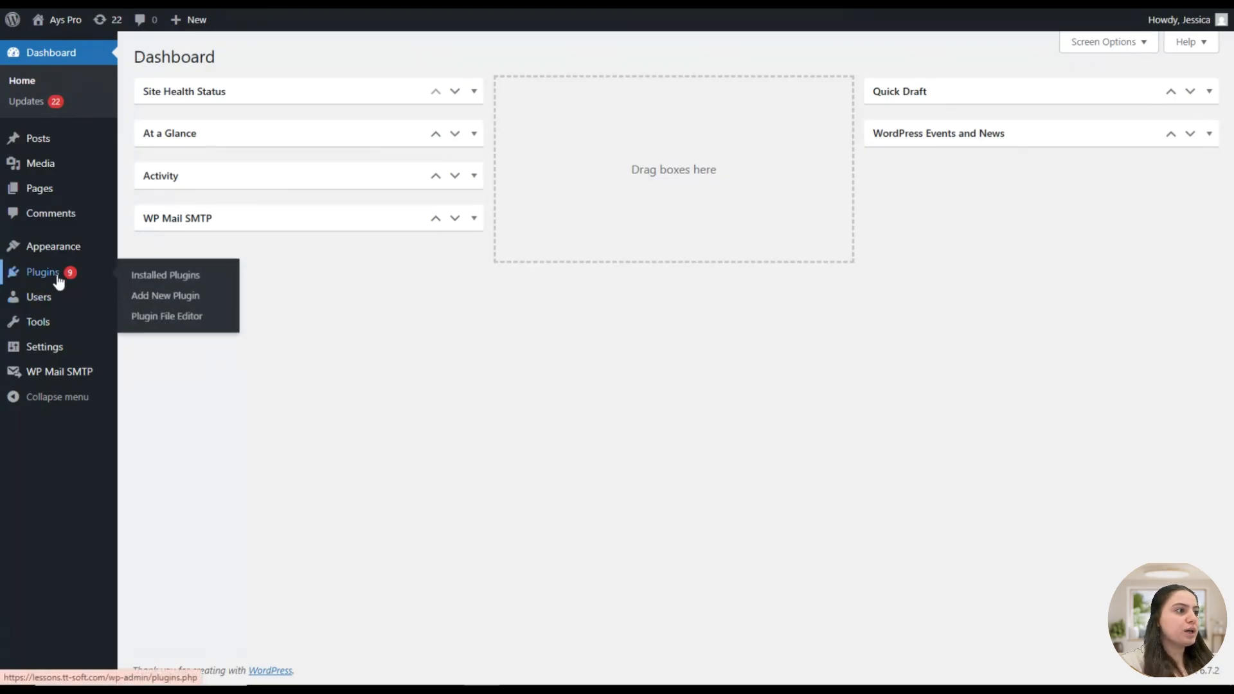
click(155, 297)
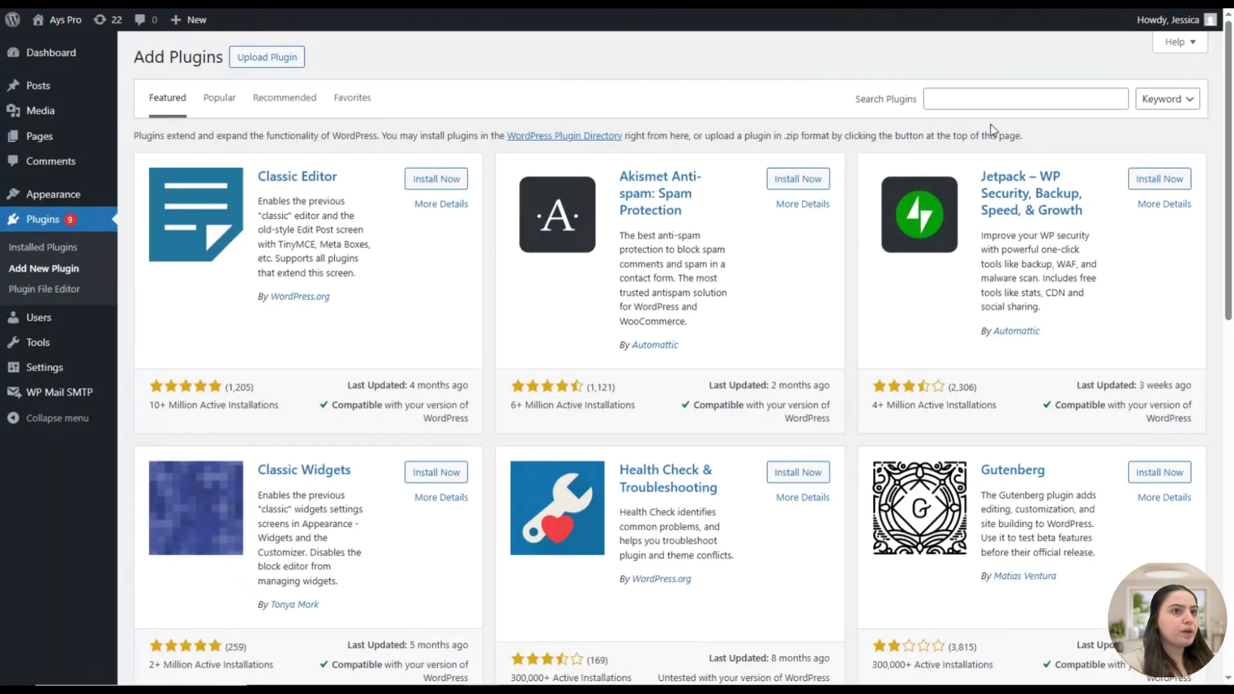
click(953, 98)
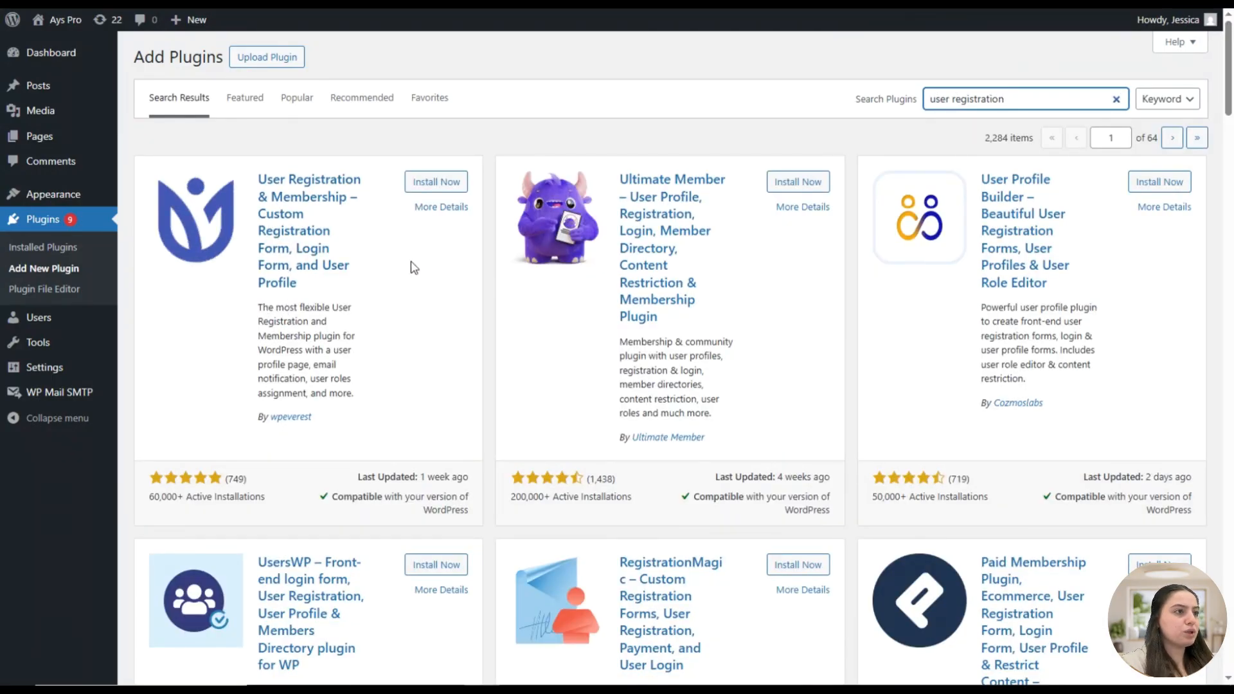
click(436, 182)
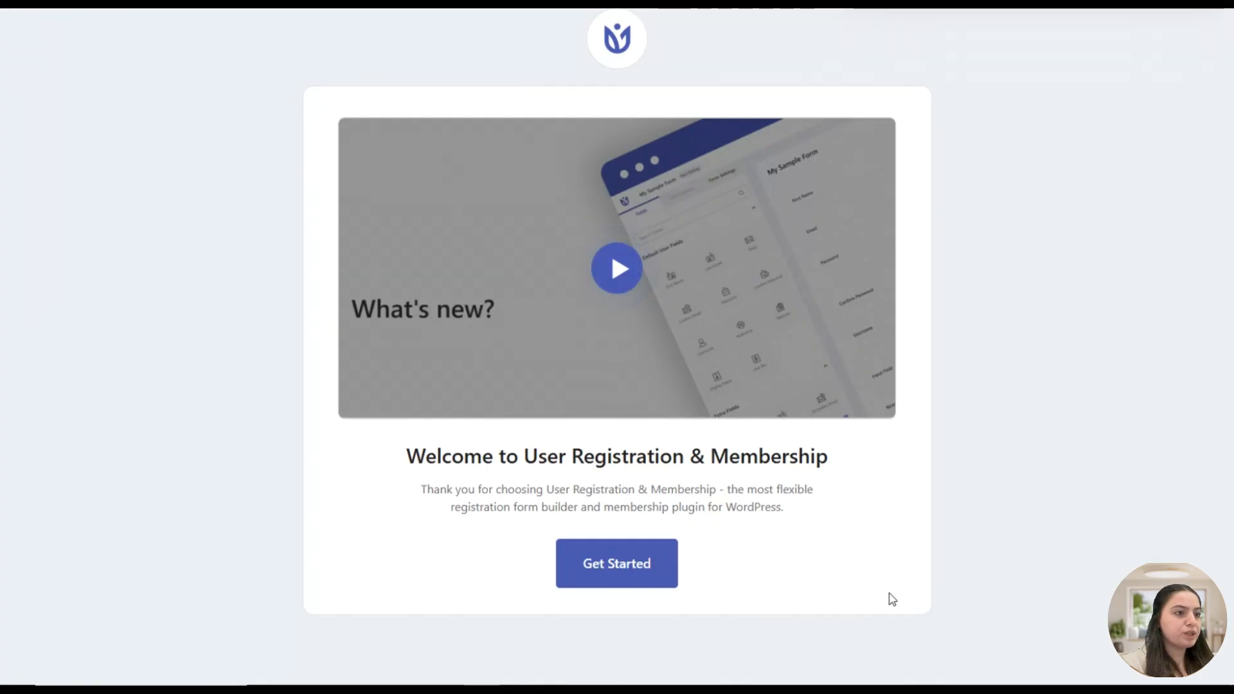
Start the plugin's setup wizard and choose Membership registration as the registration type
click(585, 577)
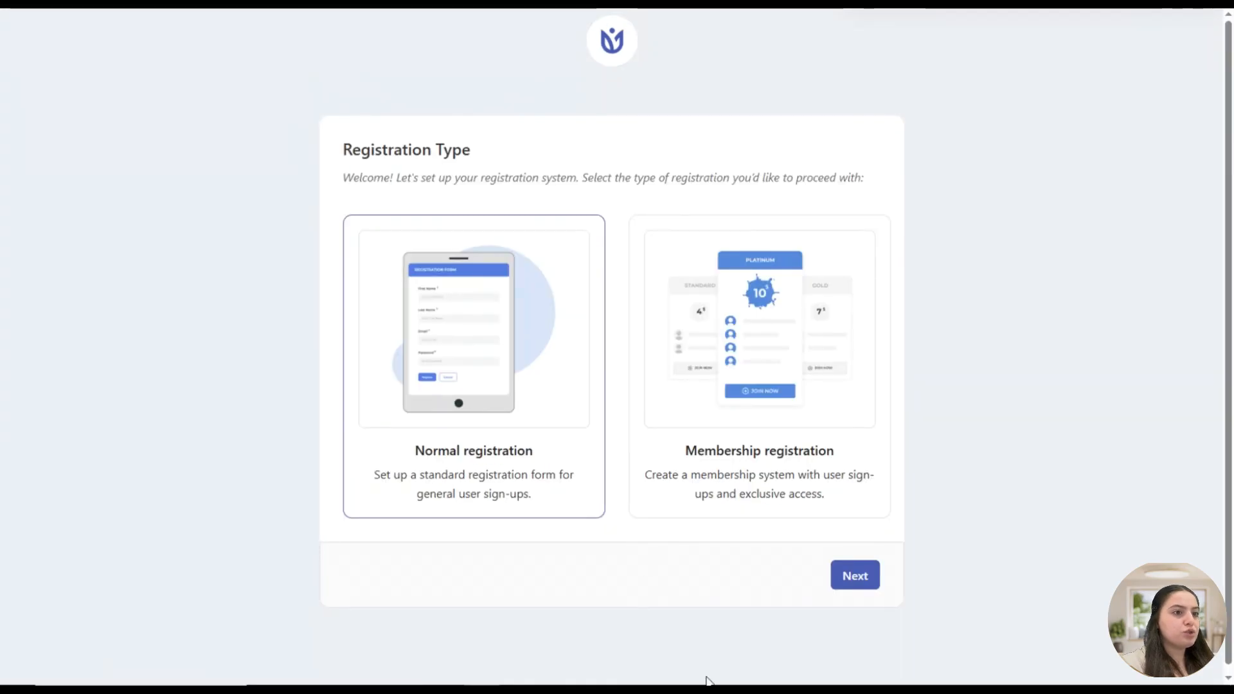
click(791, 405)
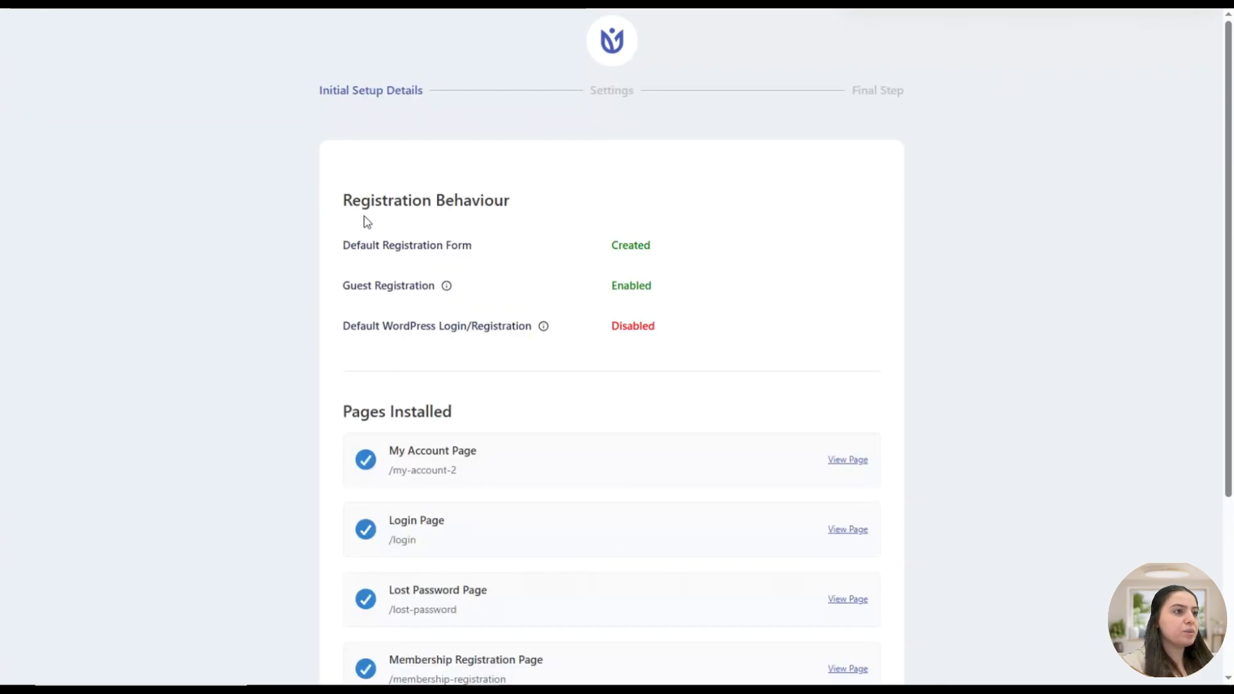
Examine the registration behaviour and the list of installed pages in the initial setup details
scroll(738, 576, down, 4)
scroll(726, 514, up, 4)
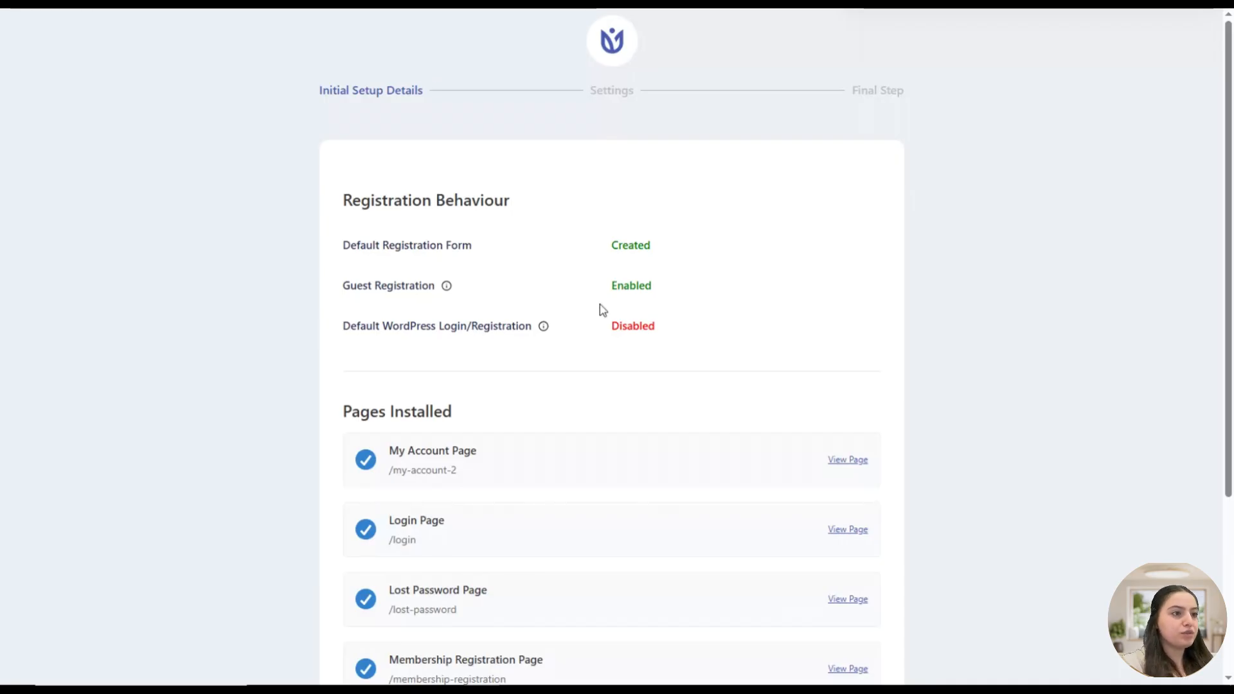
scroll(551, 351, down, 2)
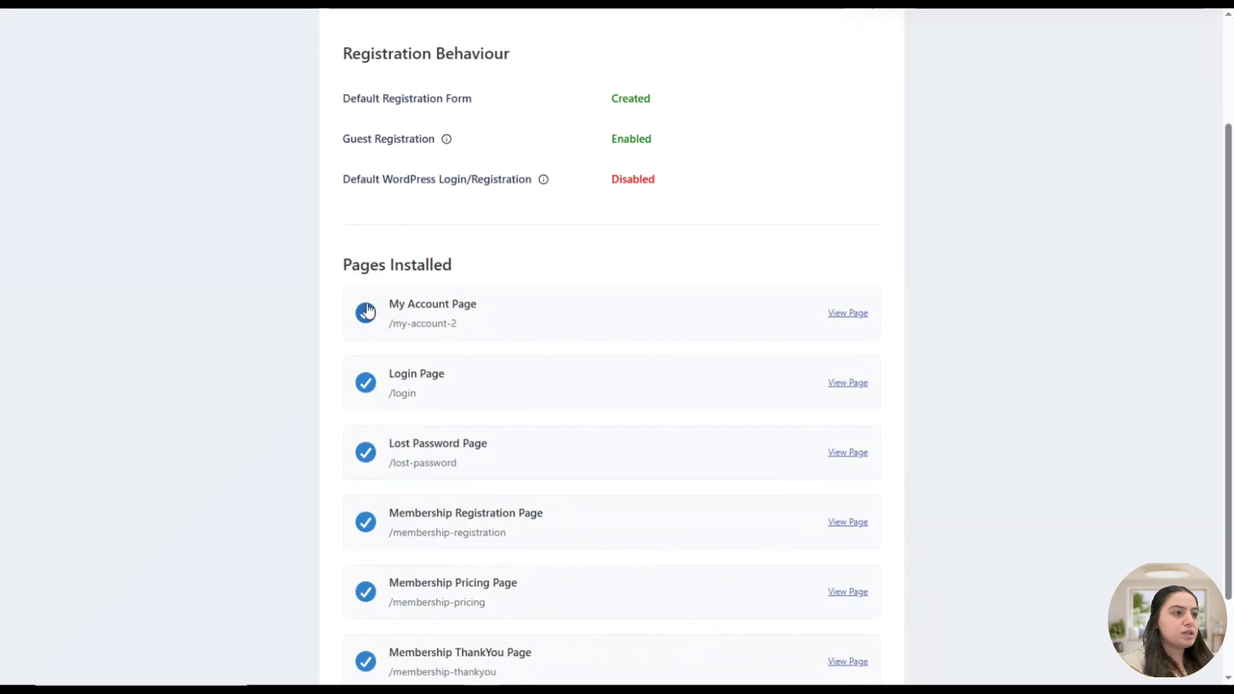
scroll(476, 326, down, 1)
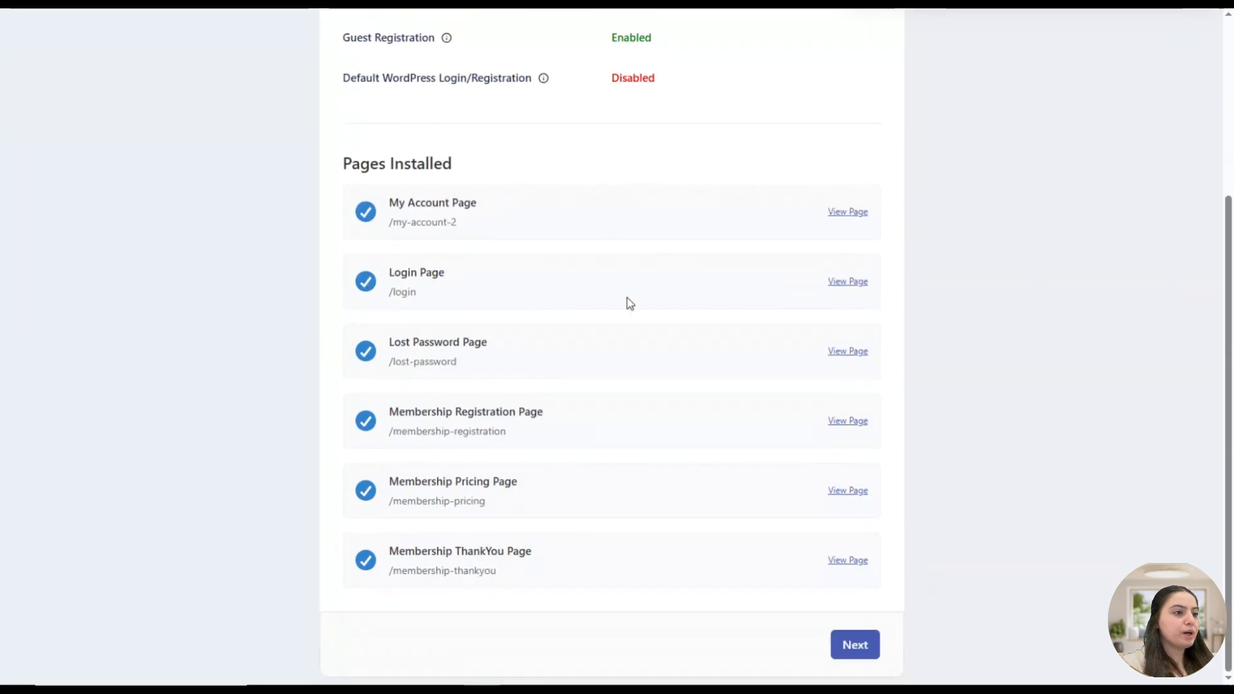
scroll(499, 281, up, 1)
scroll(567, 342, down, 1)
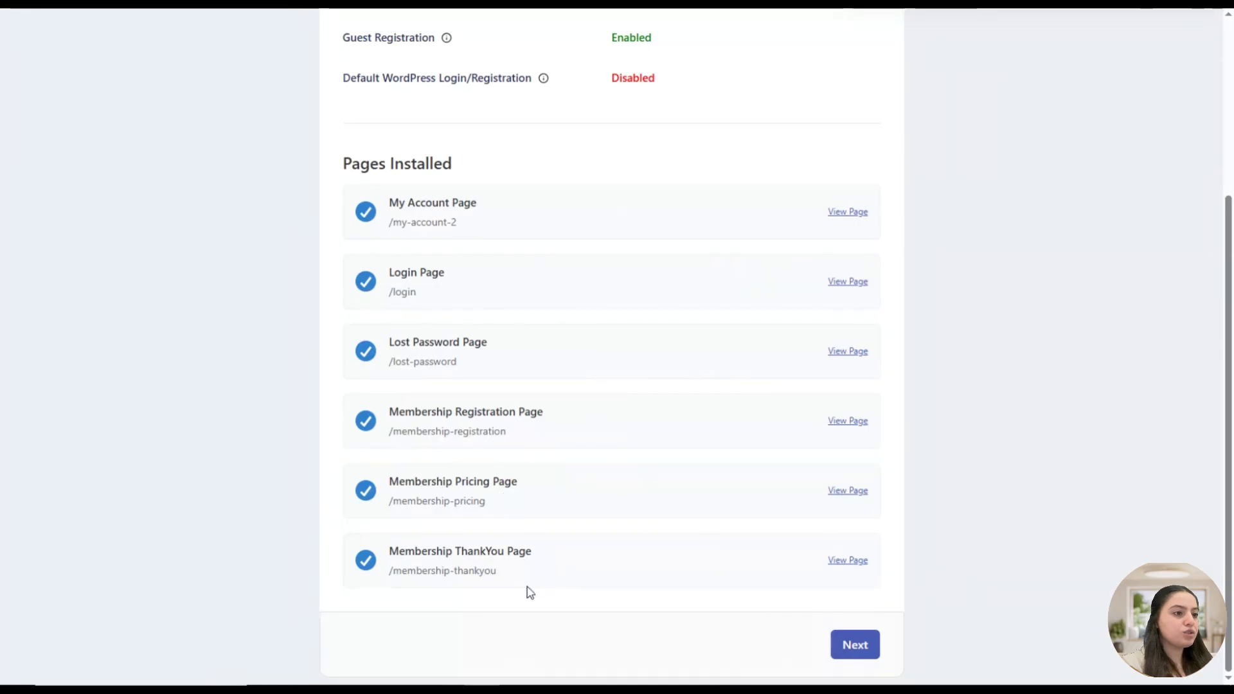
scroll(540, 592, up, 3)
scroll(568, 529, down, 3)
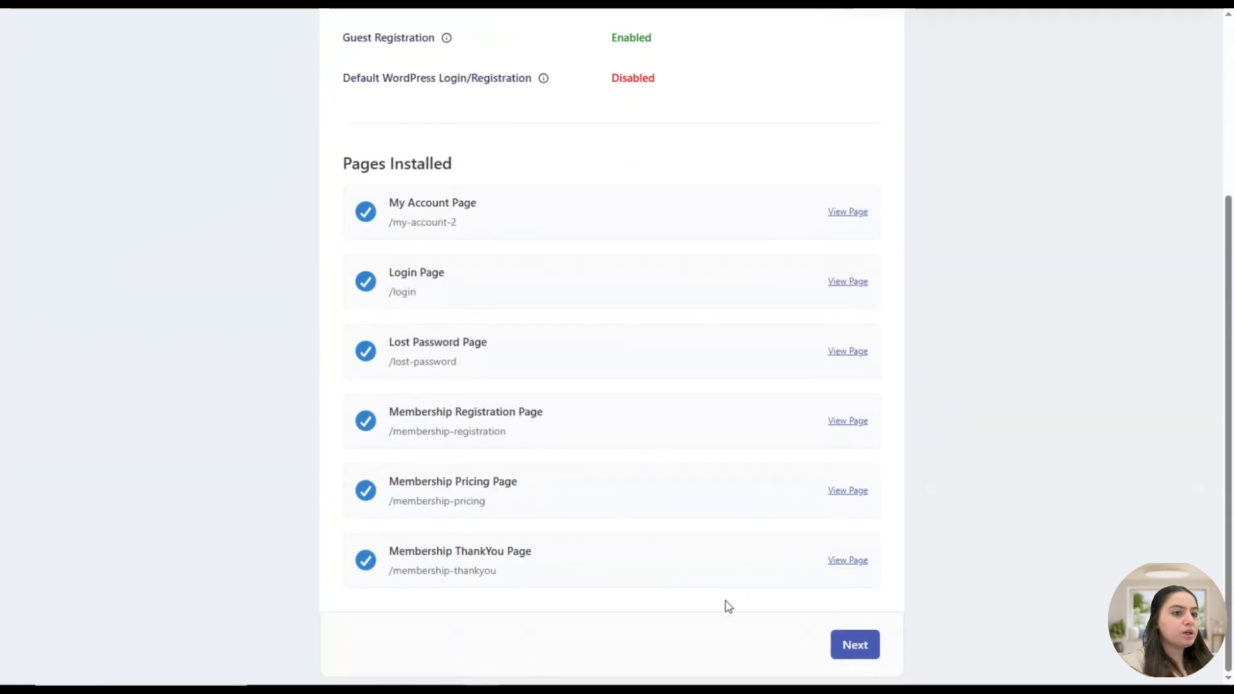
Proceed to the wizard's settings and choose "Auto approval and manual login" as the user approval and login option
click(865, 656)
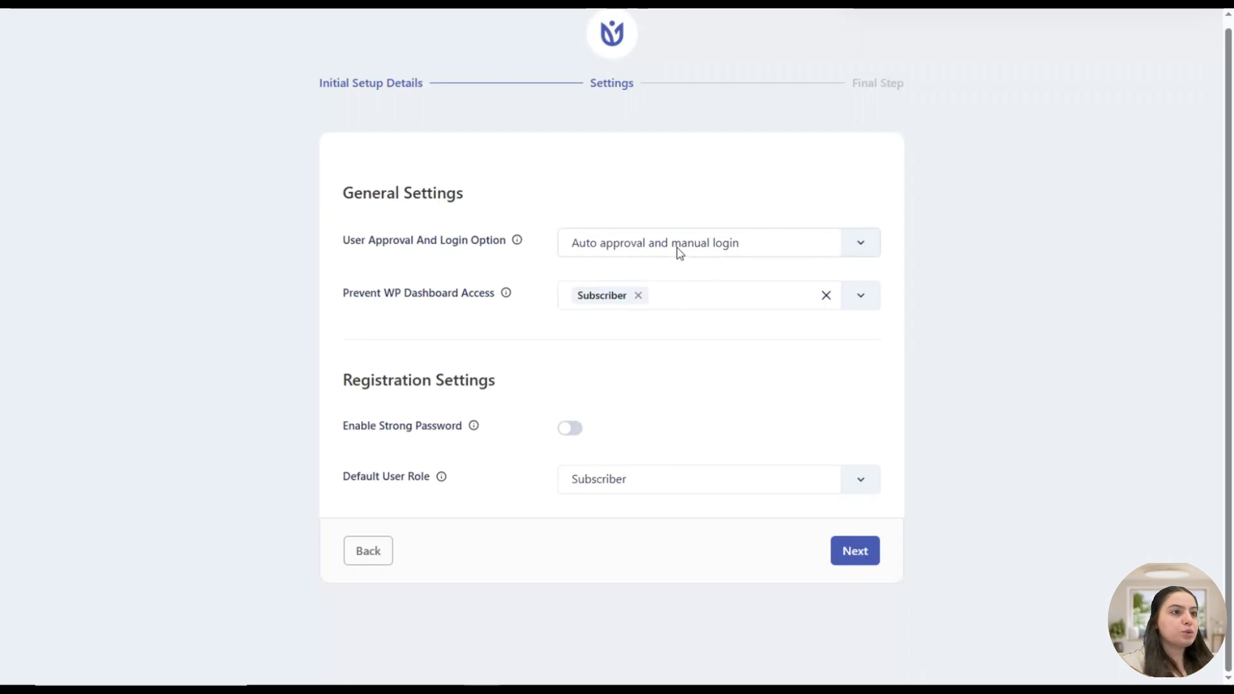
click(733, 256)
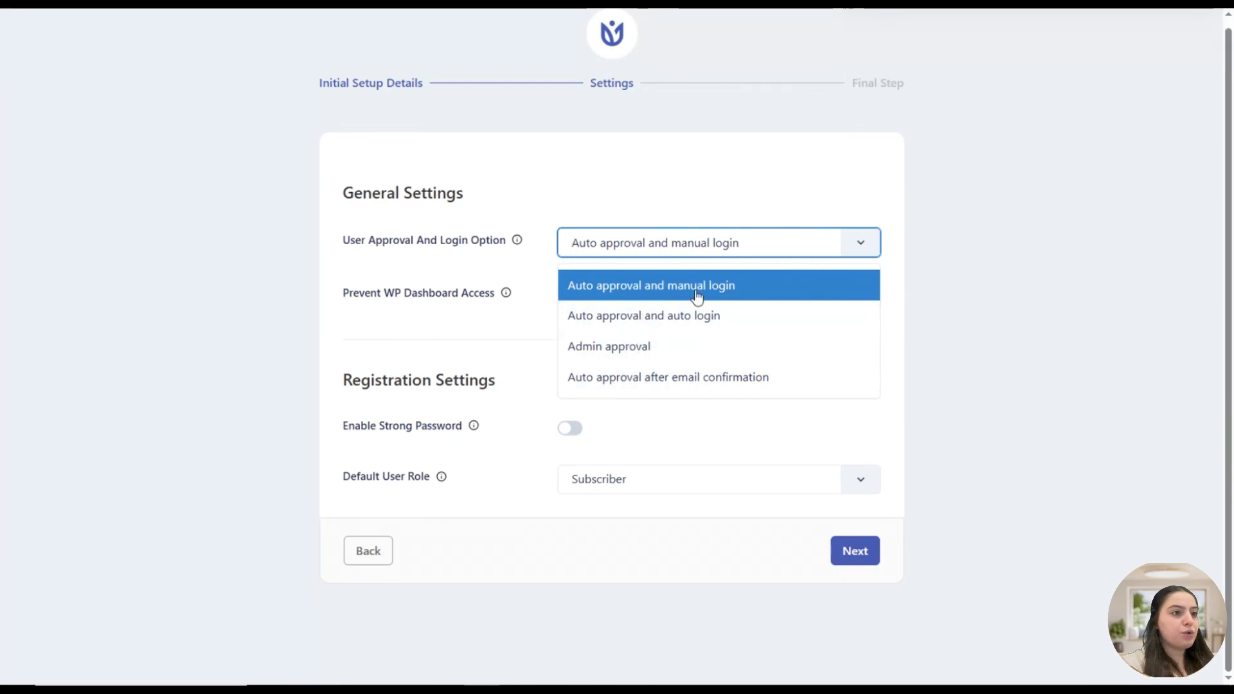
click(610, 287)
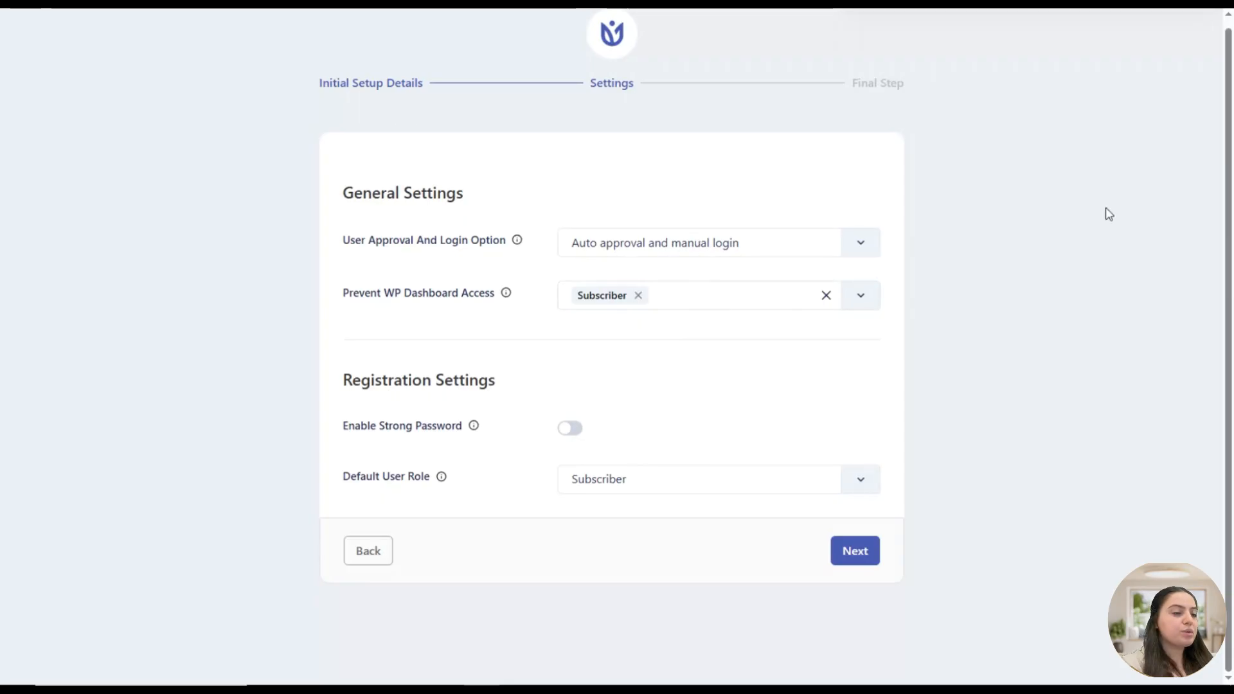
Check the roles available for Prevent WP Dashboard Access, keep only Subscriber, and proceed to the final step
click(695, 306)
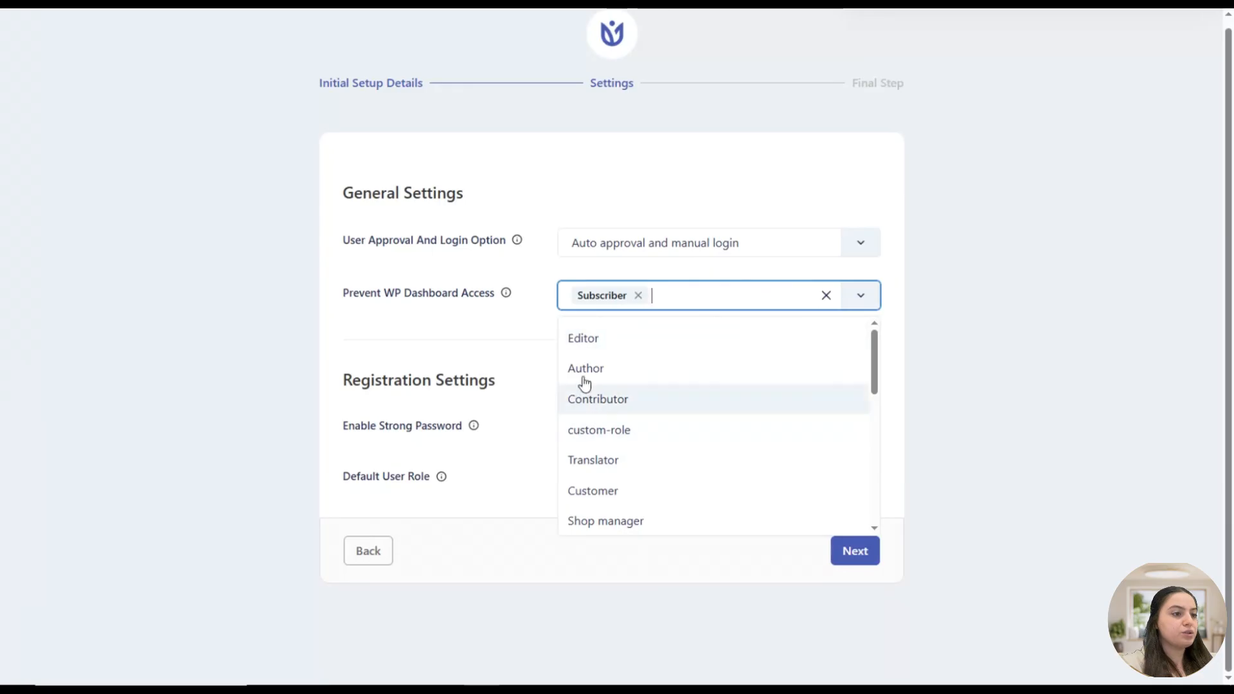
click(513, 354)
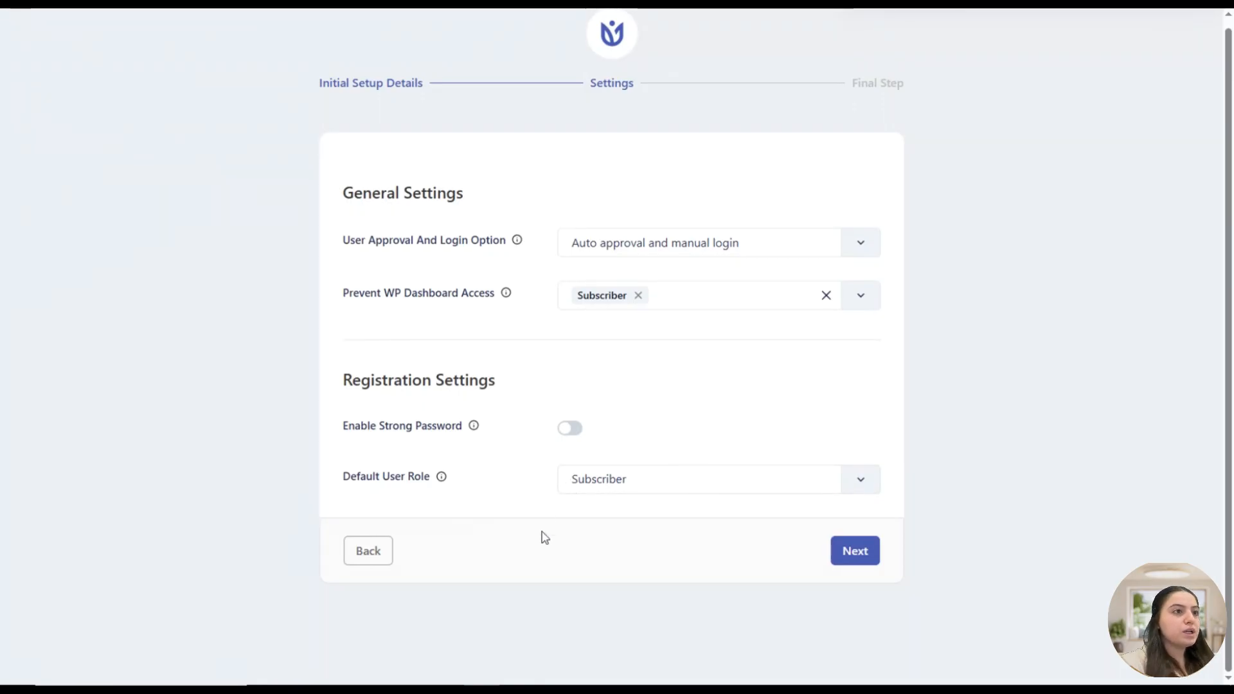
click(857, 559)
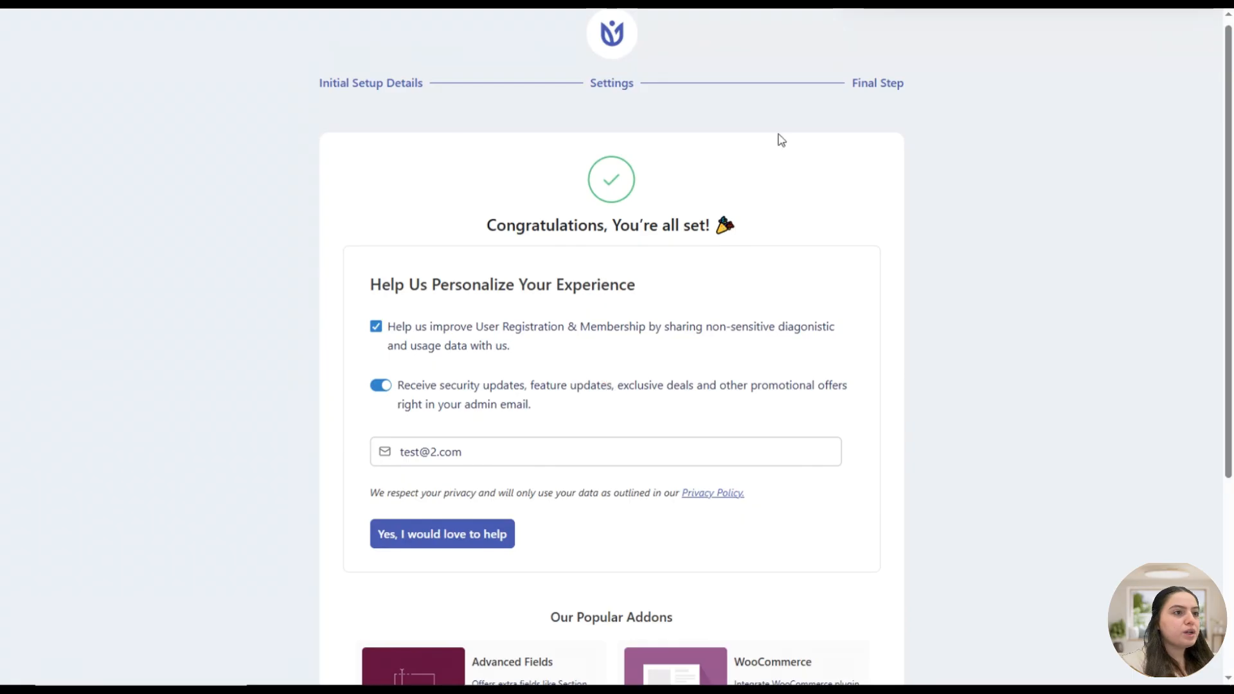
Look over the wizard's final step, including the usage-sharing options, popular add-ons, and membership creation option
scroll(739, 339, down, 3)
scroll(752, 355, up, 4)
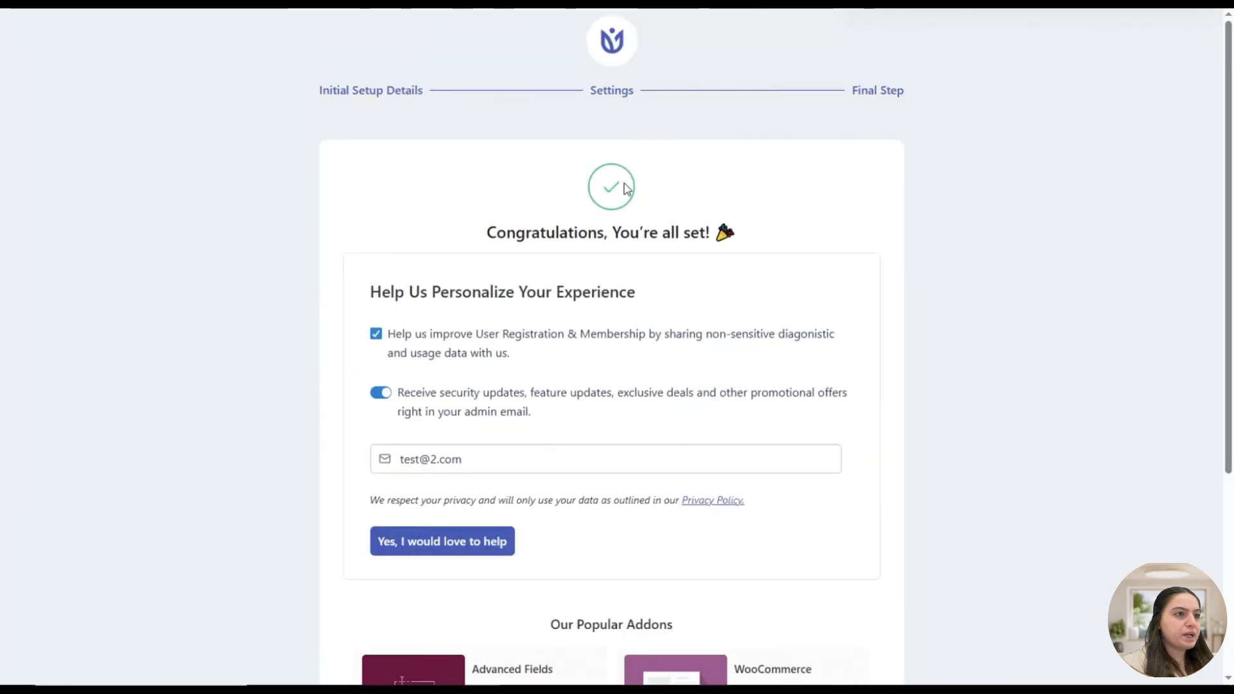
scroll(782, 221, down, 5)
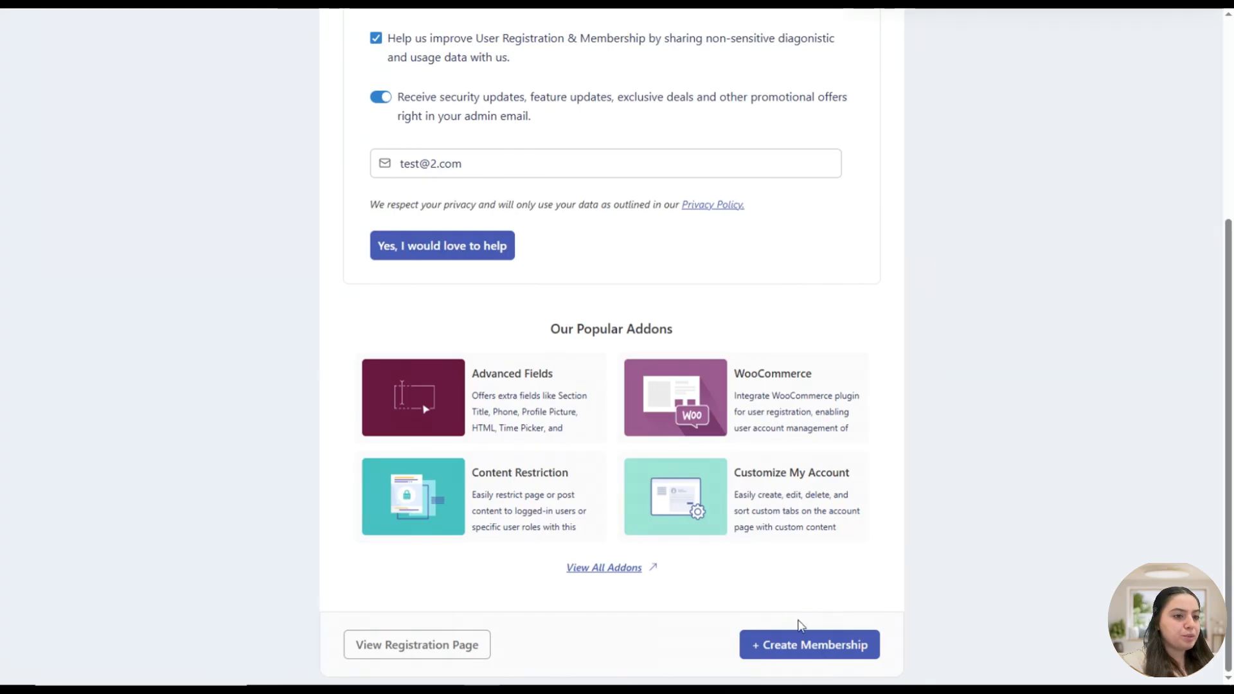
Start a new membership named "Basic" with the description "Get access to the single course."
click(803, 654)
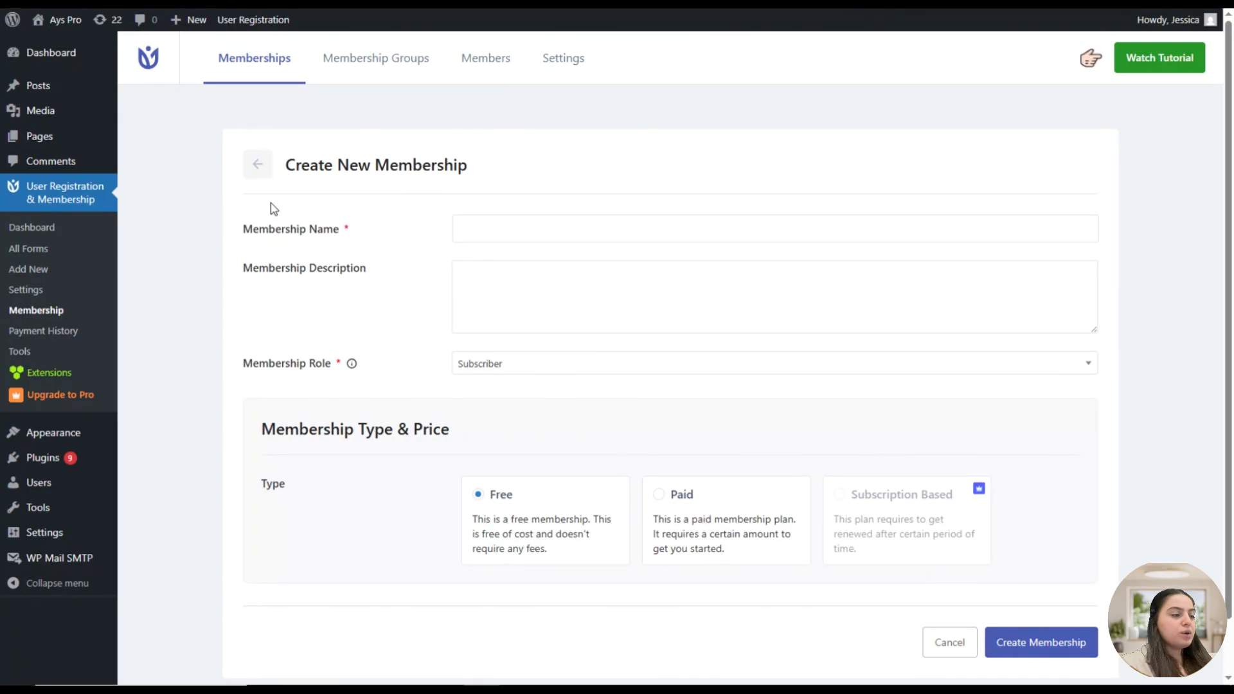
click(476, 233)
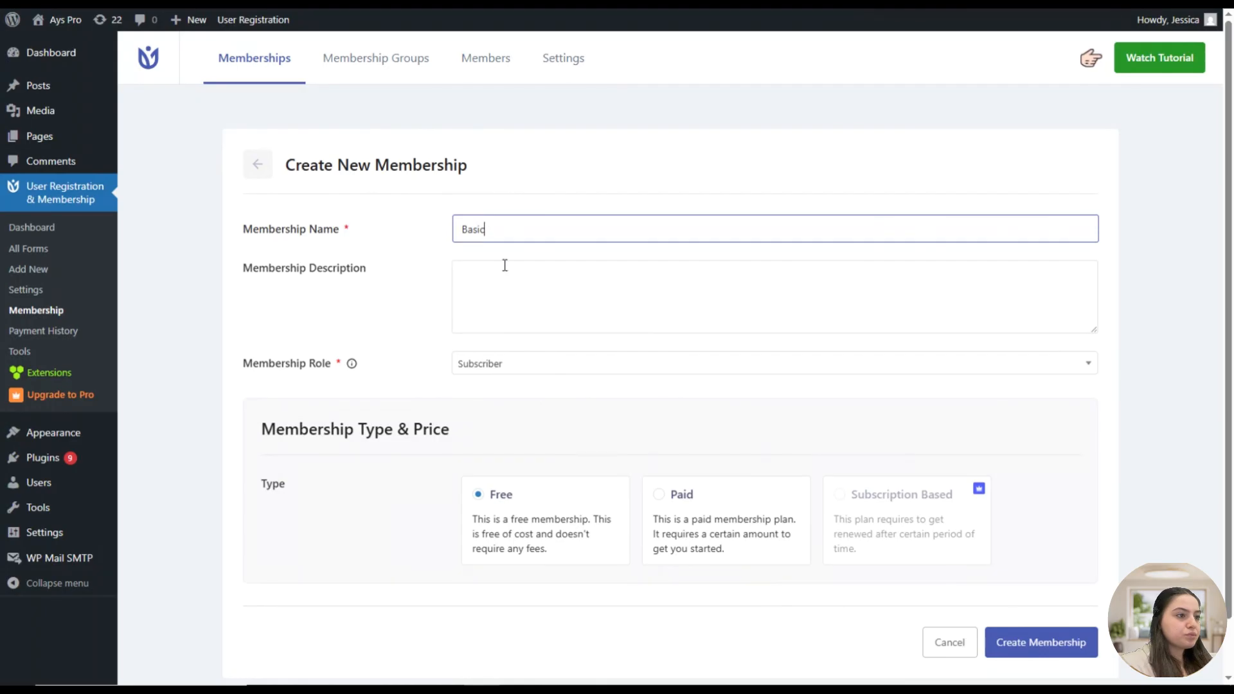
click(551, 303)
text(Get access to the single course.)
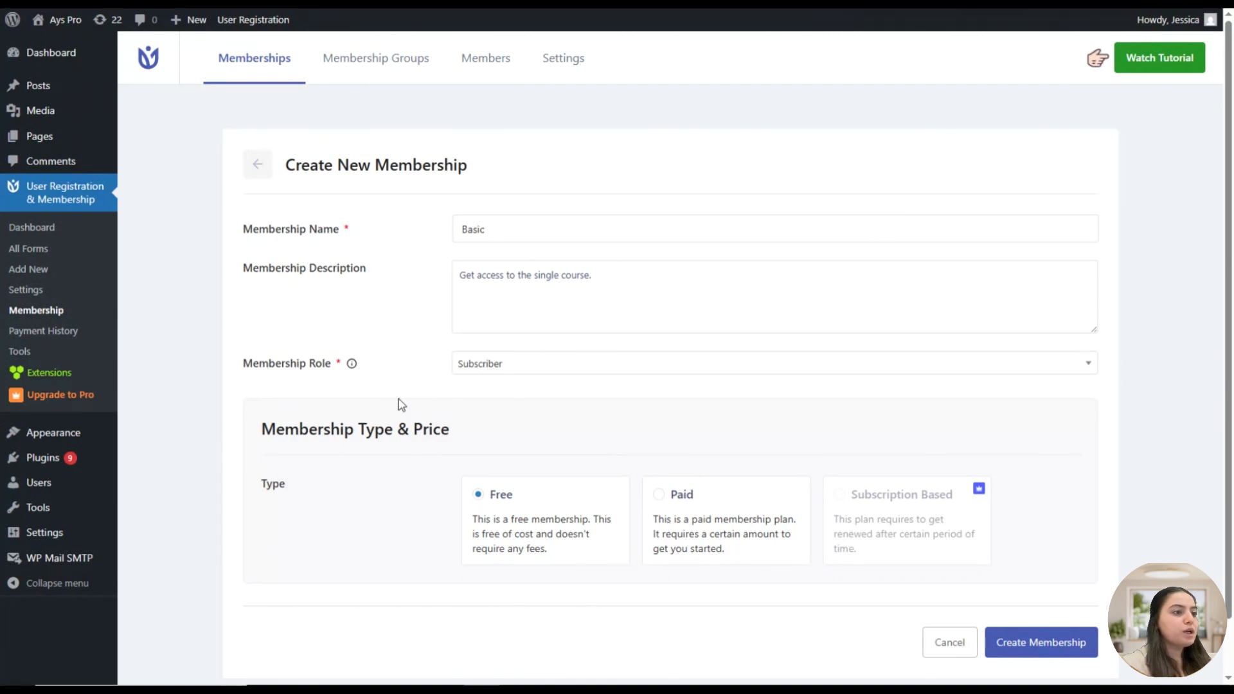
Make the Basic membership a Paid type and set its amount to $30
scroll(511, 390, down, 1)
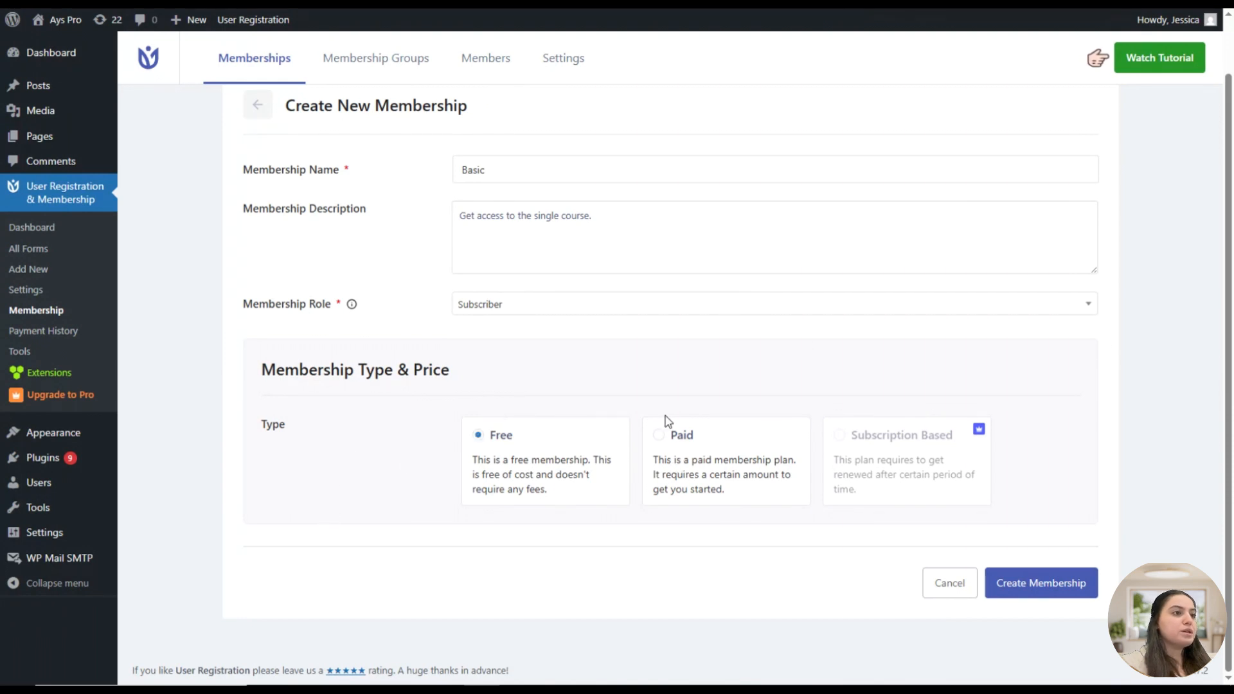
click(682, 437)
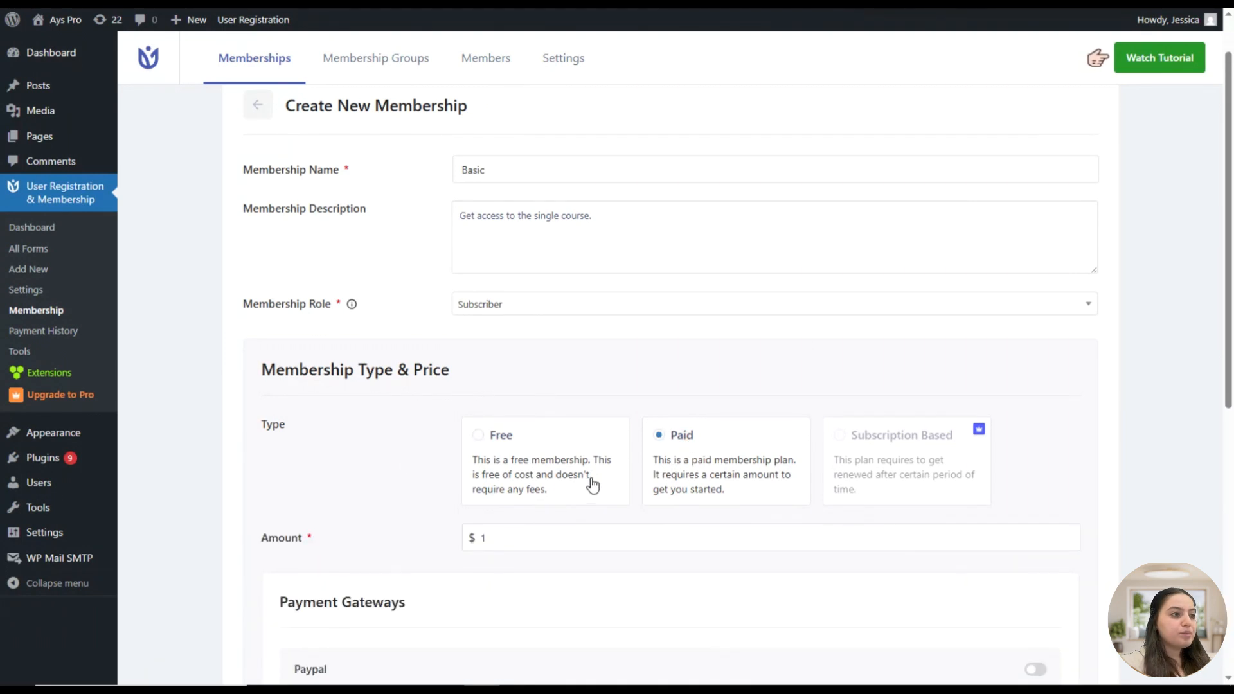
scroll(590, 487, down, 2)
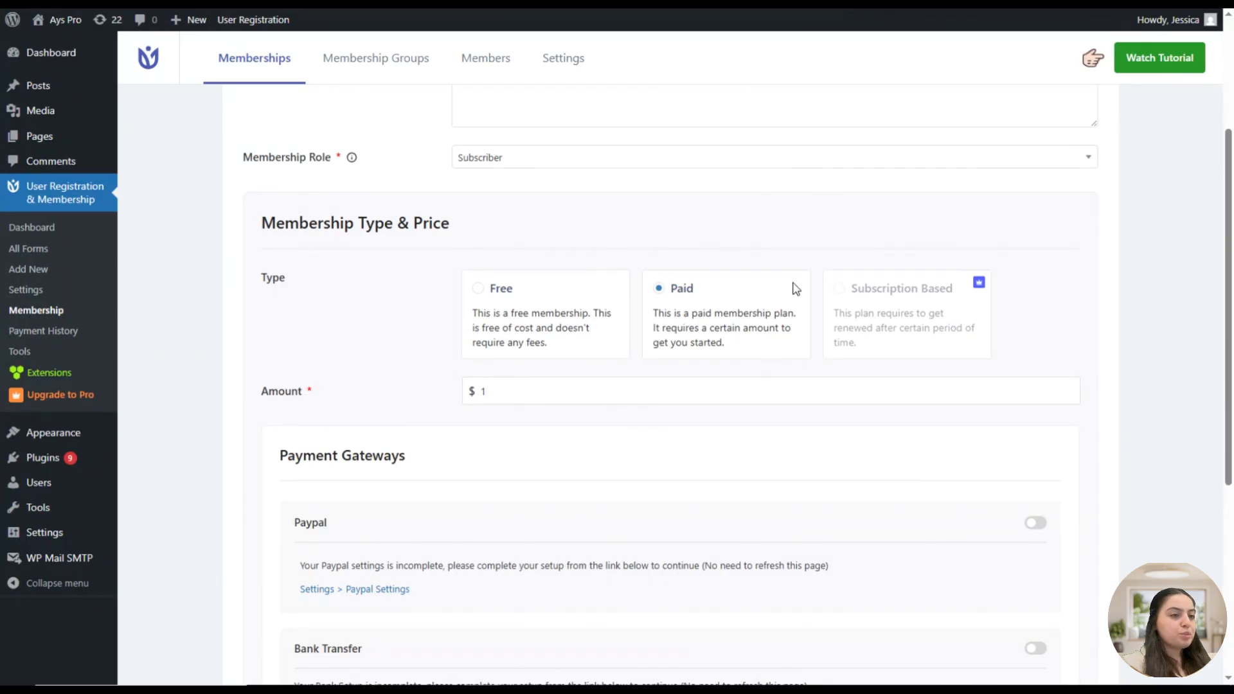
scroll(534, 471, down, 2)
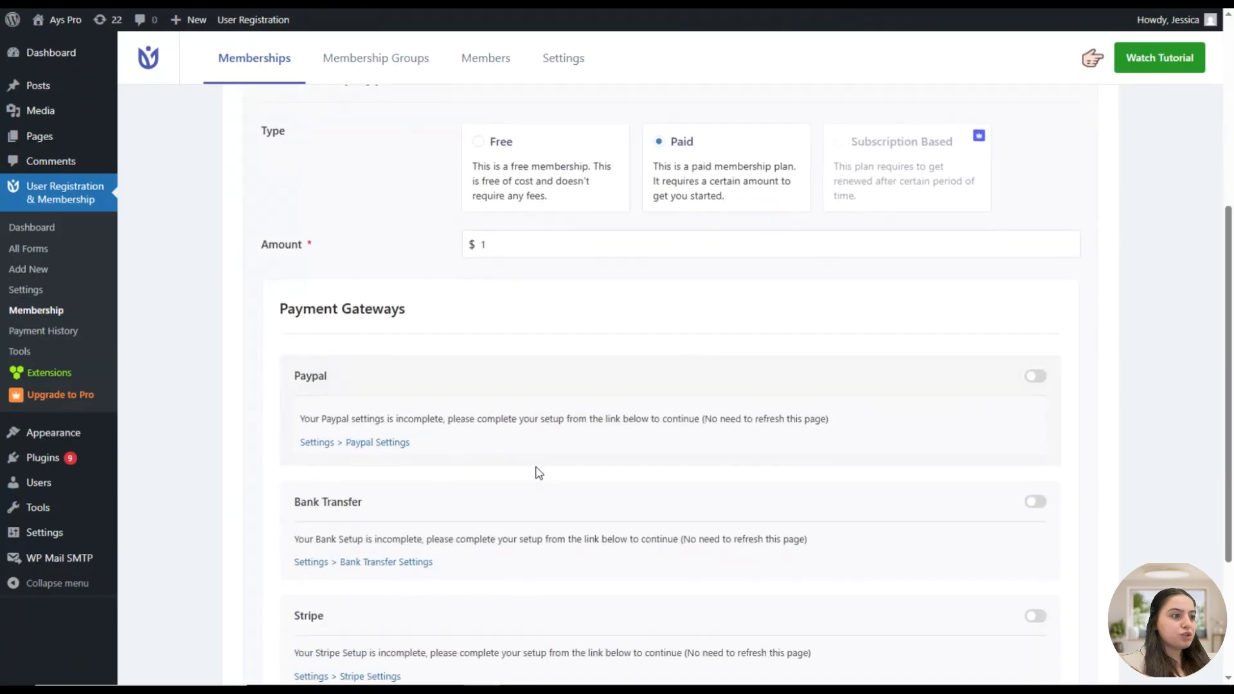
scroll(534, 471, up, 2)
click(551, 385)
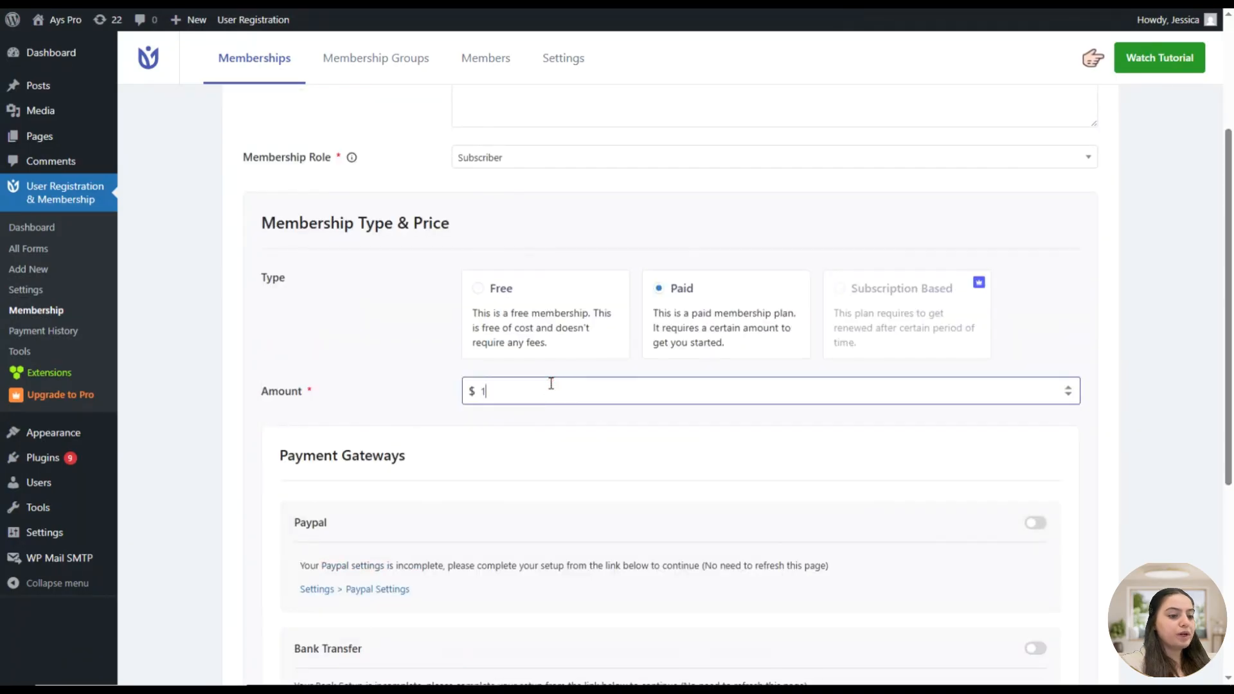
text(30)
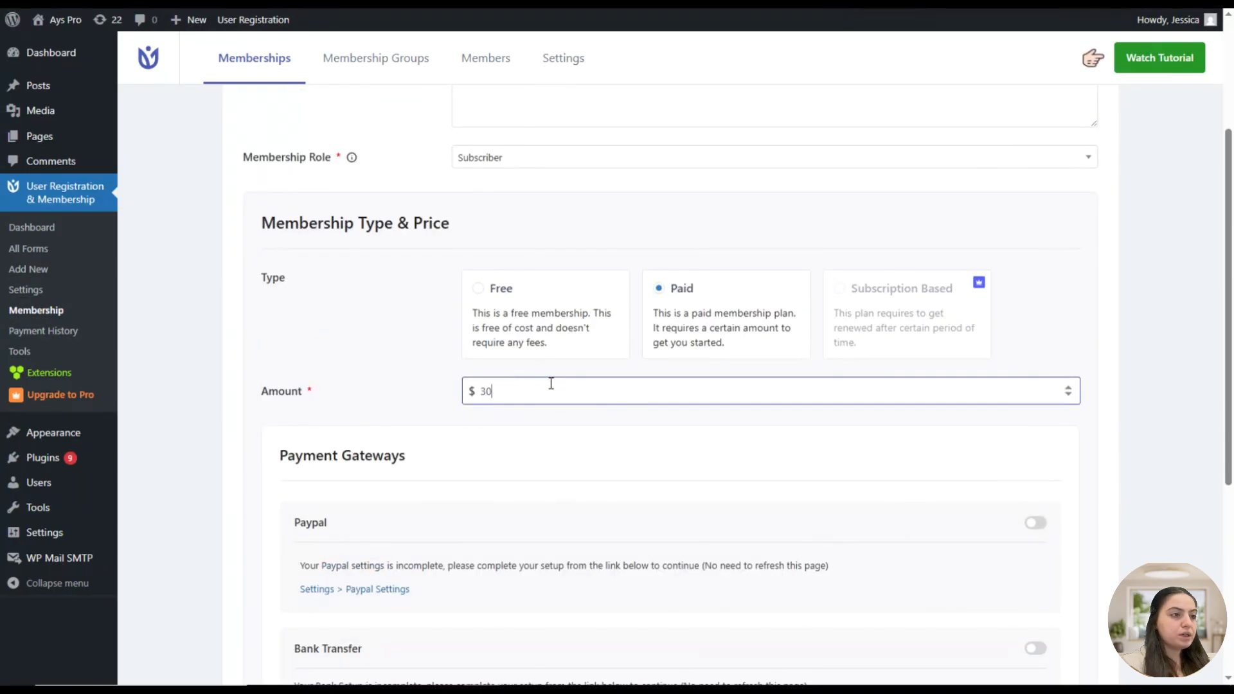
Review the payment gateways, and complete the PayPal settings with the client ID and client secret from the PayPal Developer Dashboard's app credentials
scroll(656, 527, down, 2)
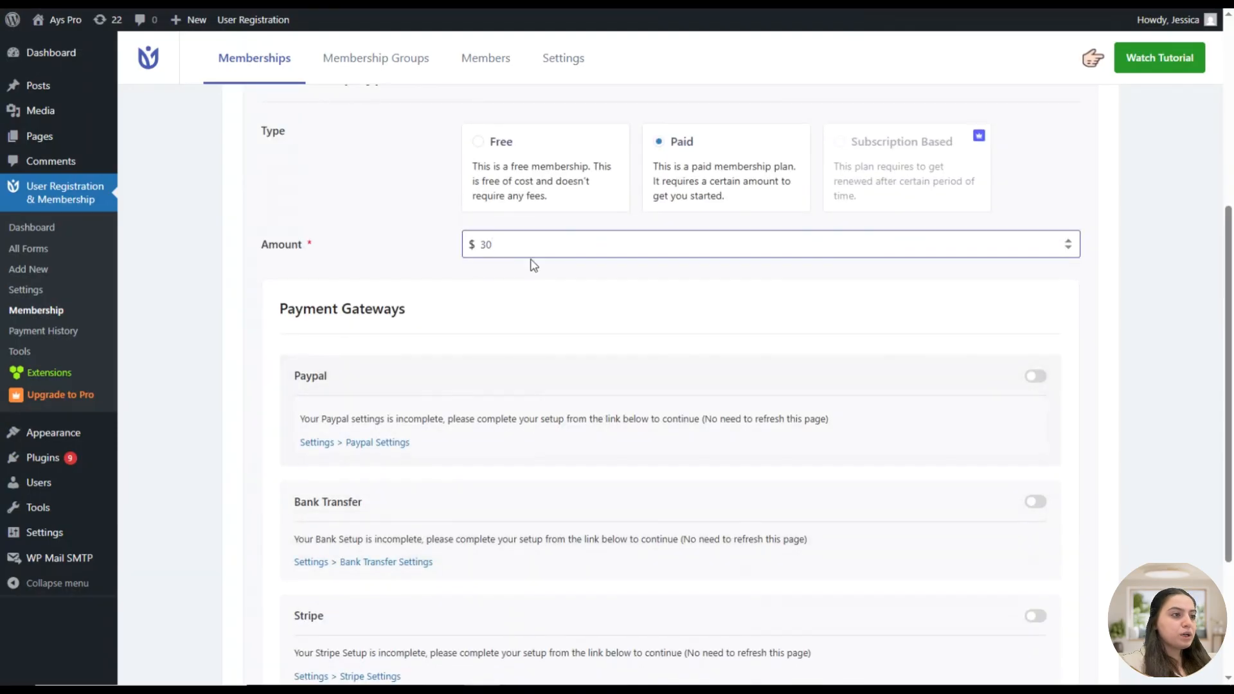
scroll(532, 264, down, 1)
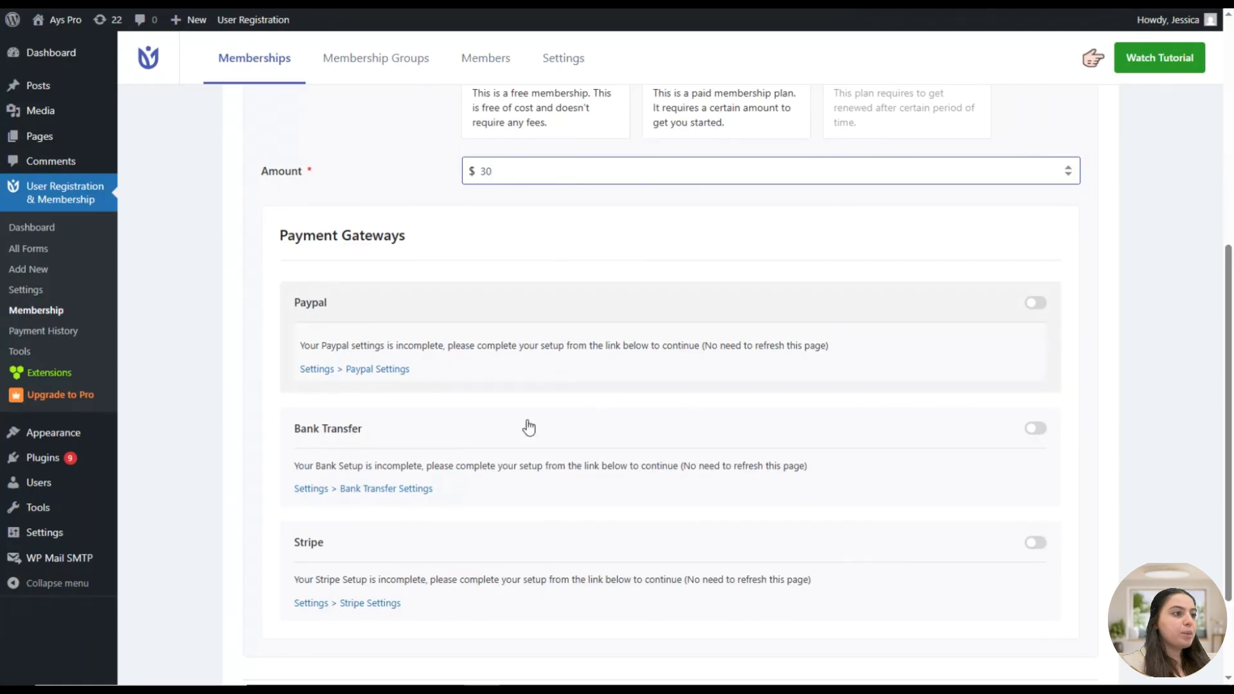
scroll(526, 427, down, 2)
scroll(499, 537, up, 2)
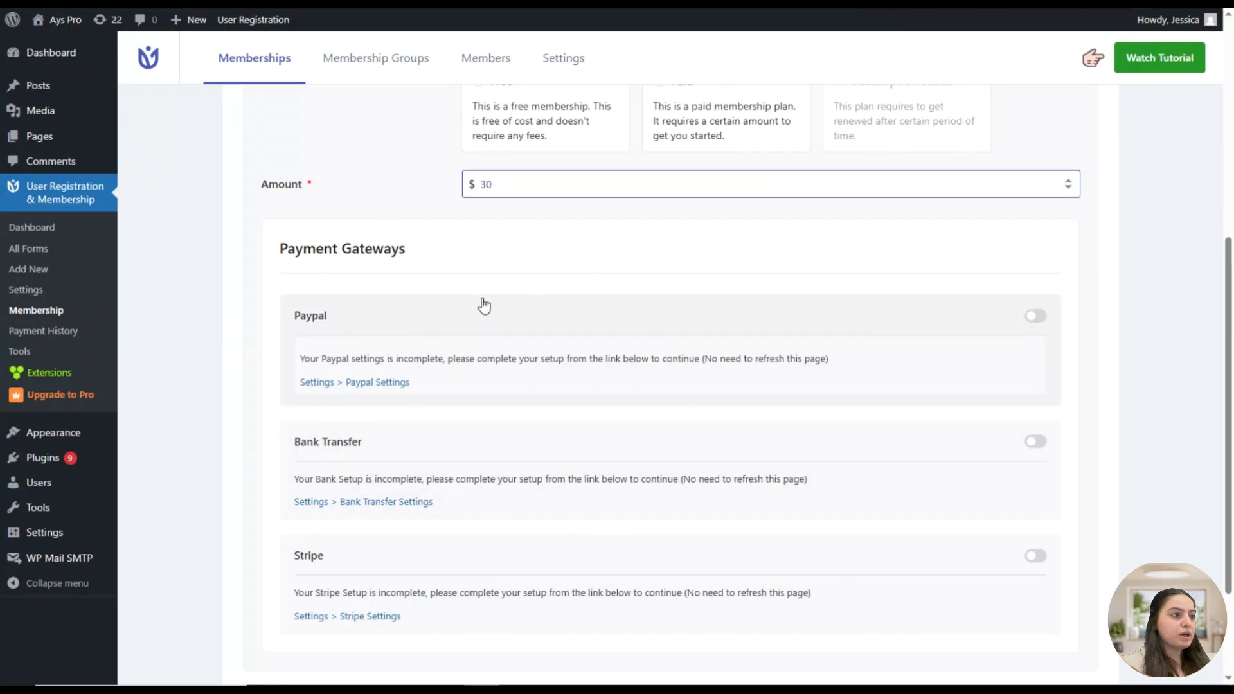
click(627, 342)
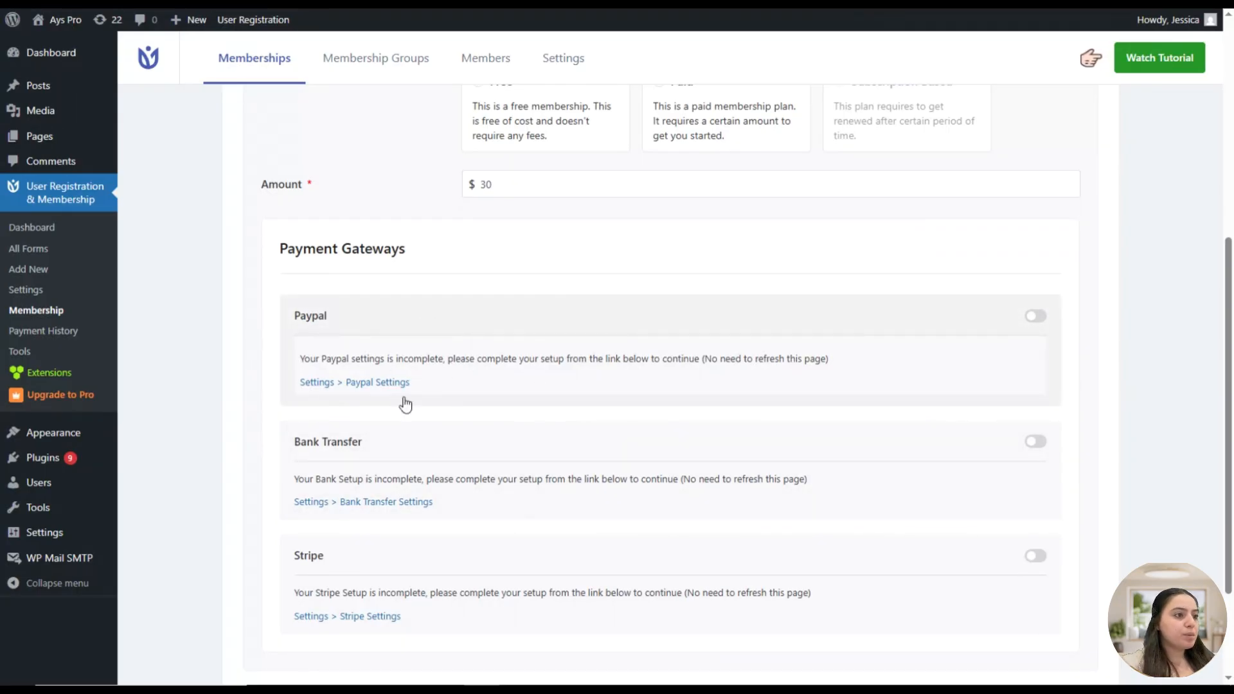
click(373, 382)
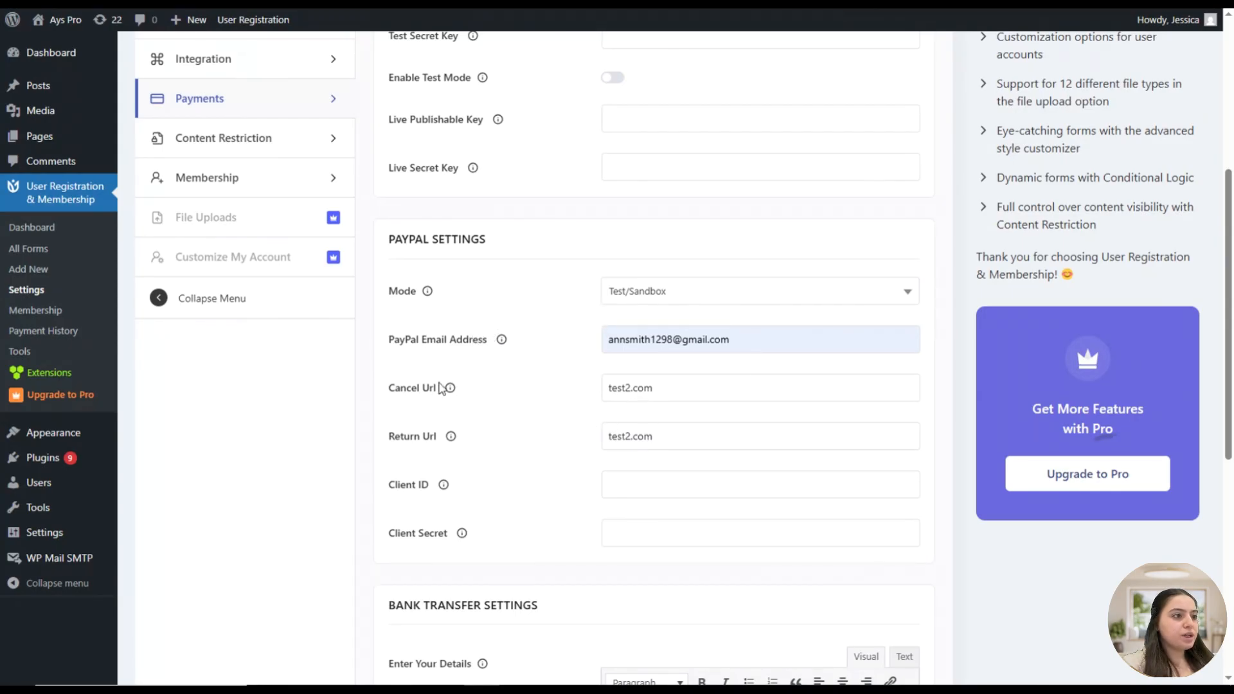
scroll(513, 450, down, 1)
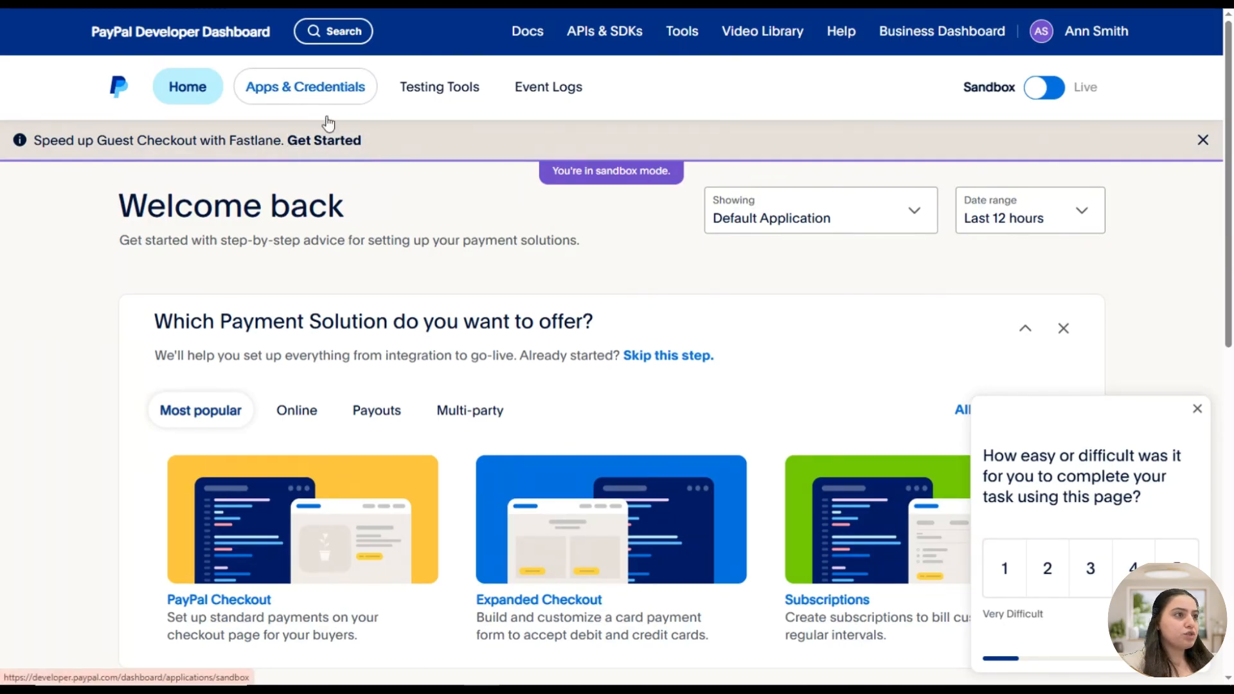
click(309, 101)
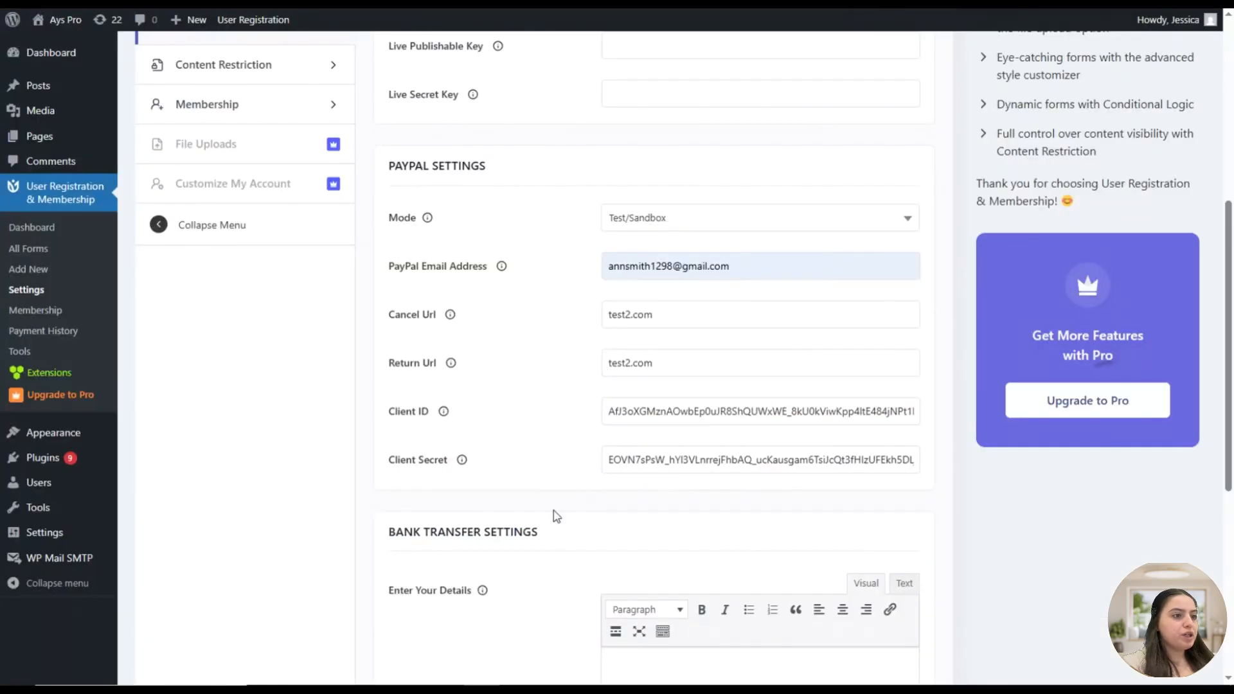
scroll(509, 471, down, 5)
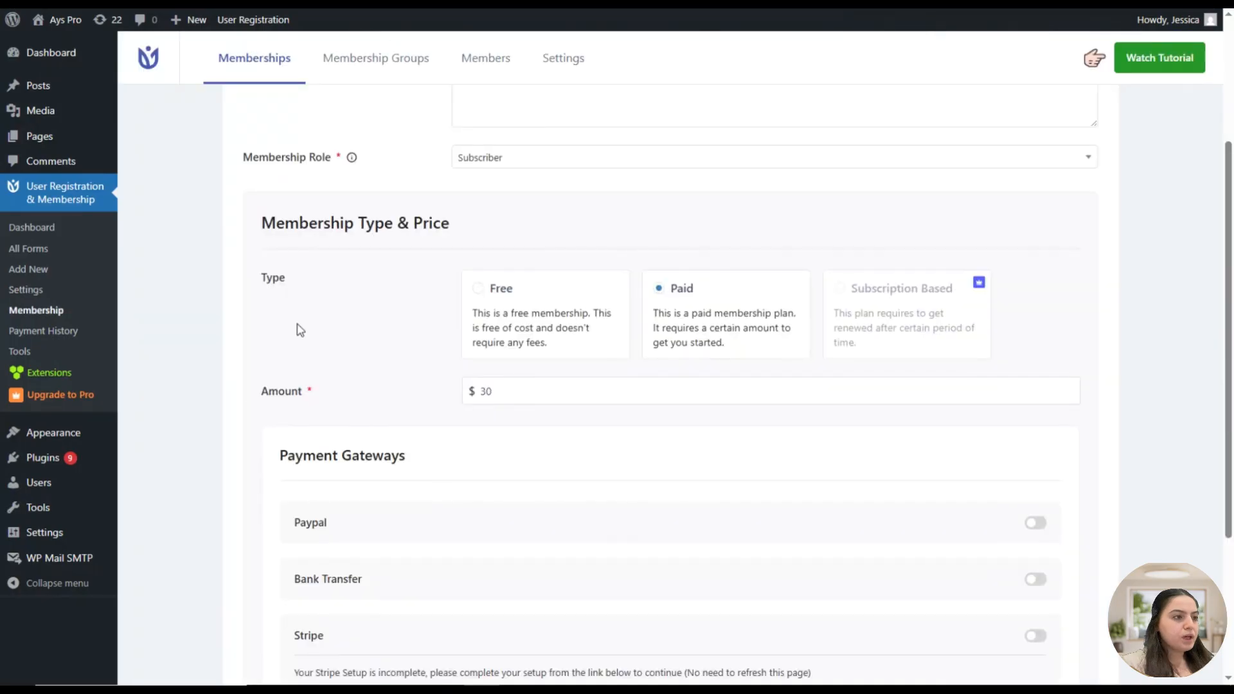
Enable PayPal and Bank Transfer as payment gateways for the Basic membership
scroll(302, 309, down, 1)
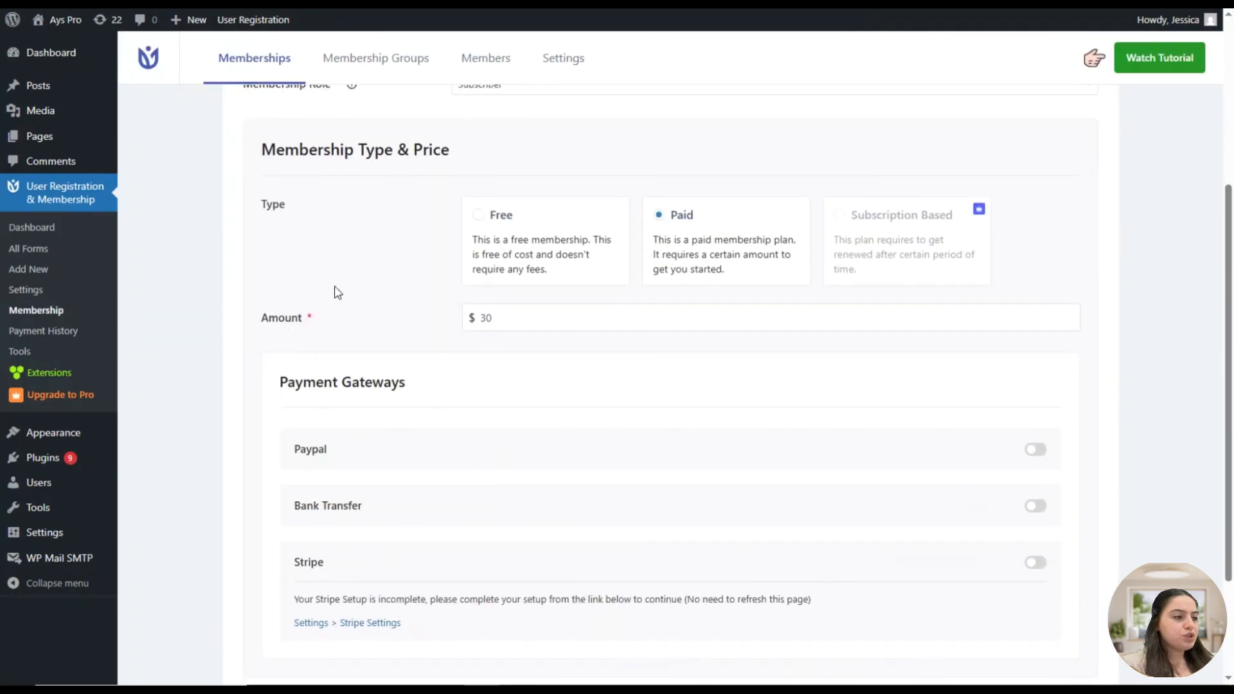
click(1046, 452)
click(1032, 450)
scroll(934, 463, down, 2)
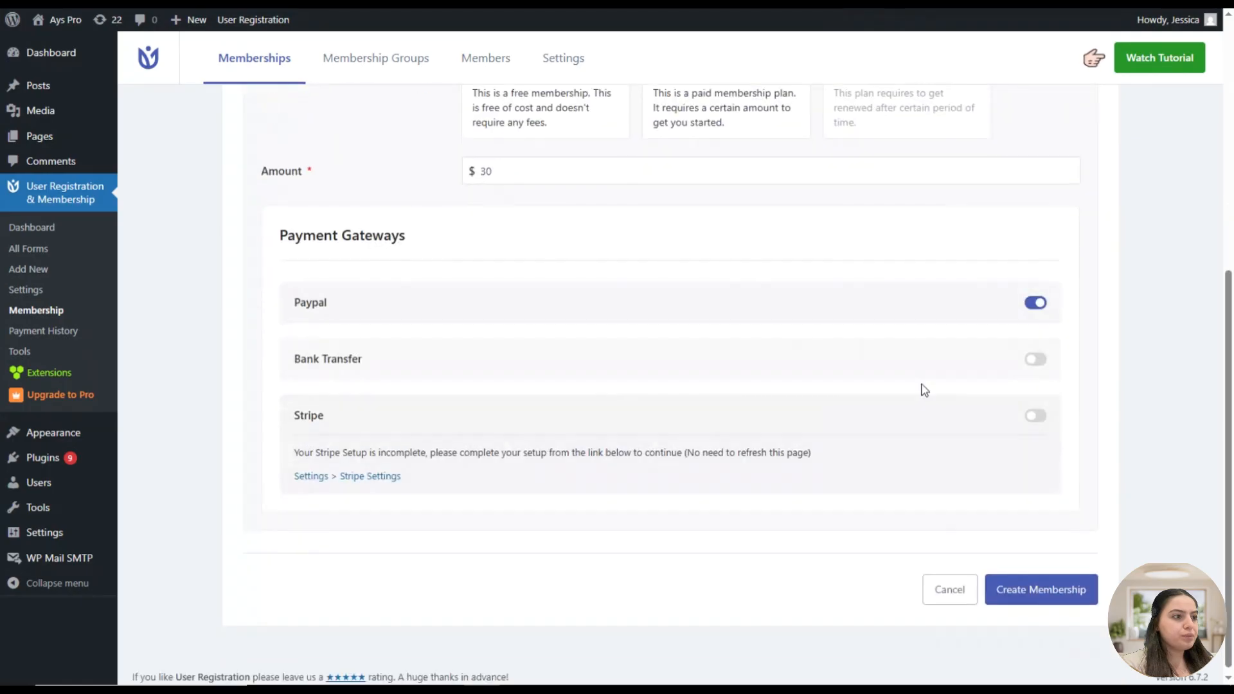
click(1035, 359)
Check the Basic membership's details and create it, and add a second paid membership named "VIP/Premium"
scroll(559, 412, up, 5)
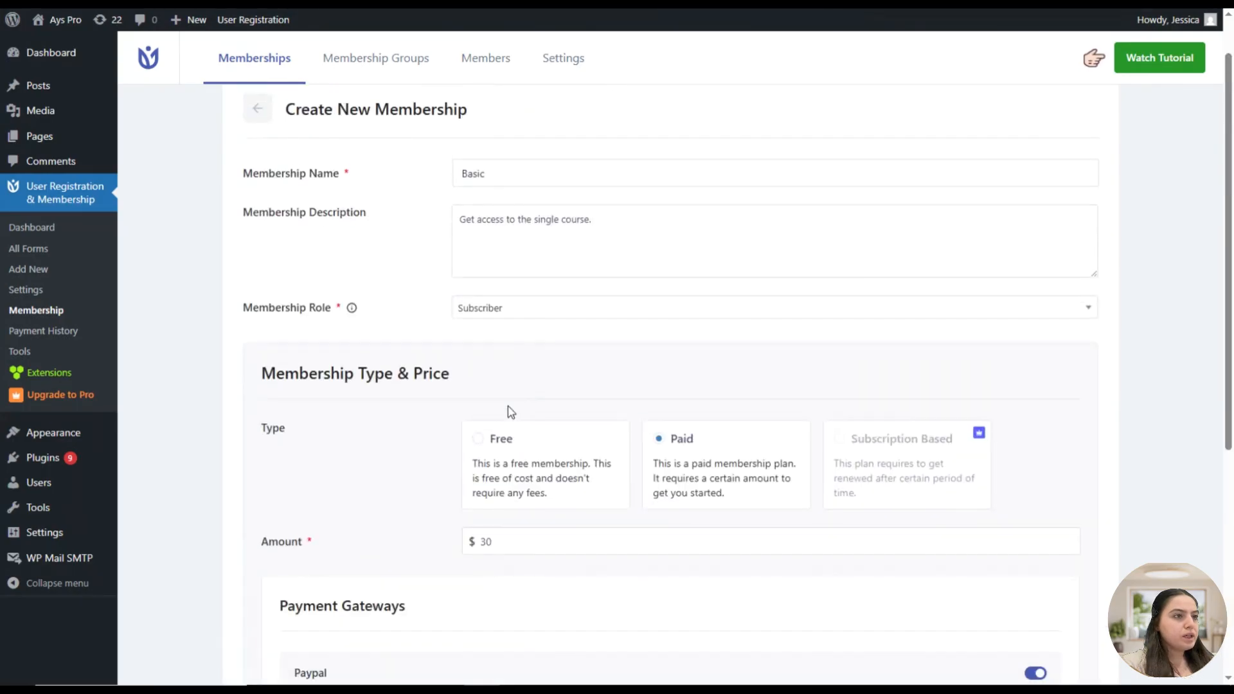
scroll(601, 311, down, 5)
click(1044, 592)
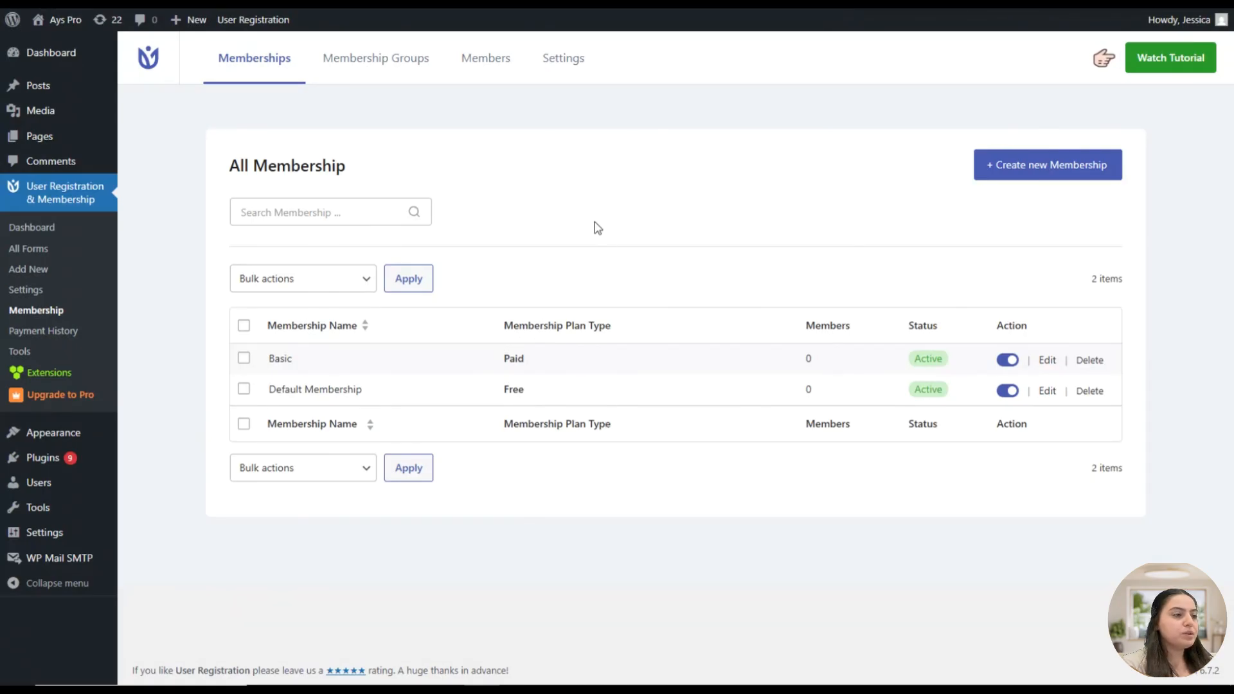
click(1073, 170)
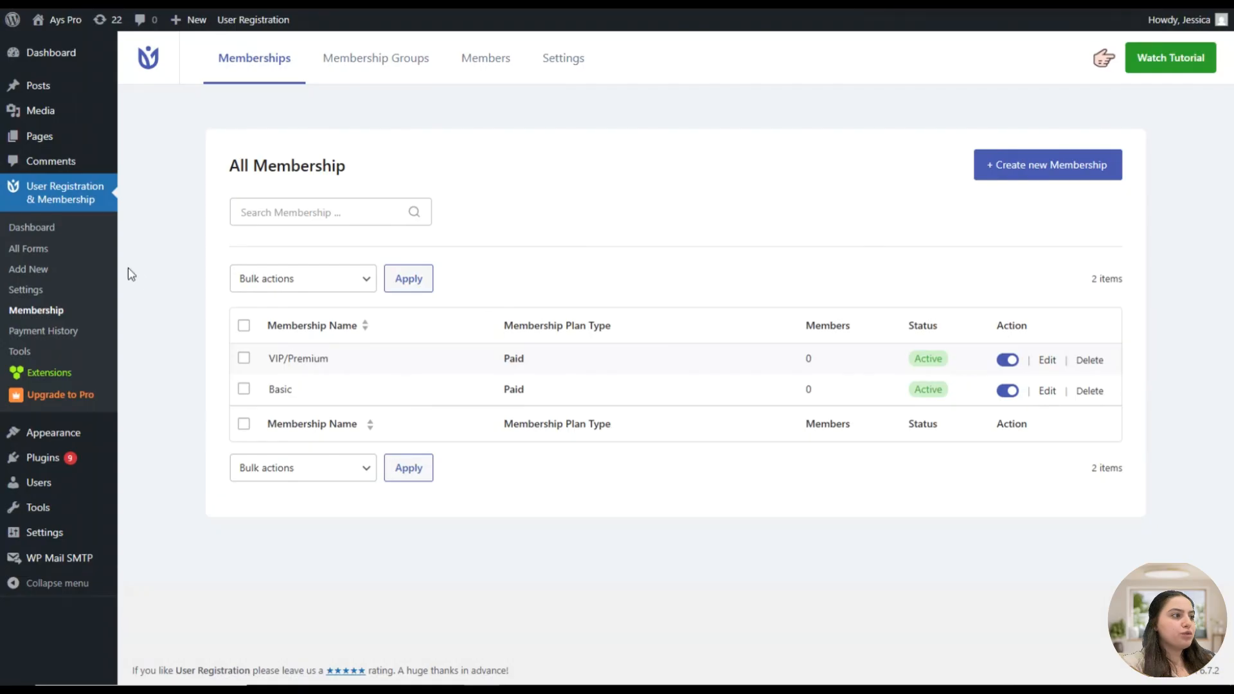
Add a new registration form, look through the available templates, and choose Start From Scratch
click(60, 249)
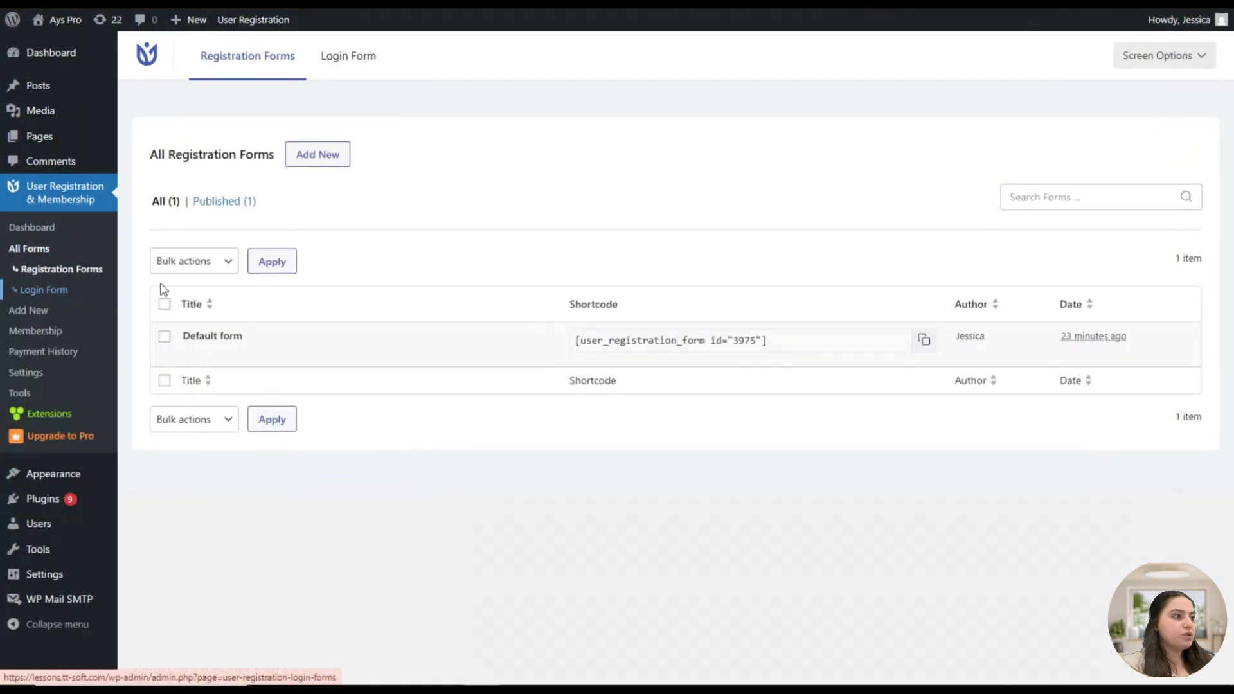
click(317, 160)
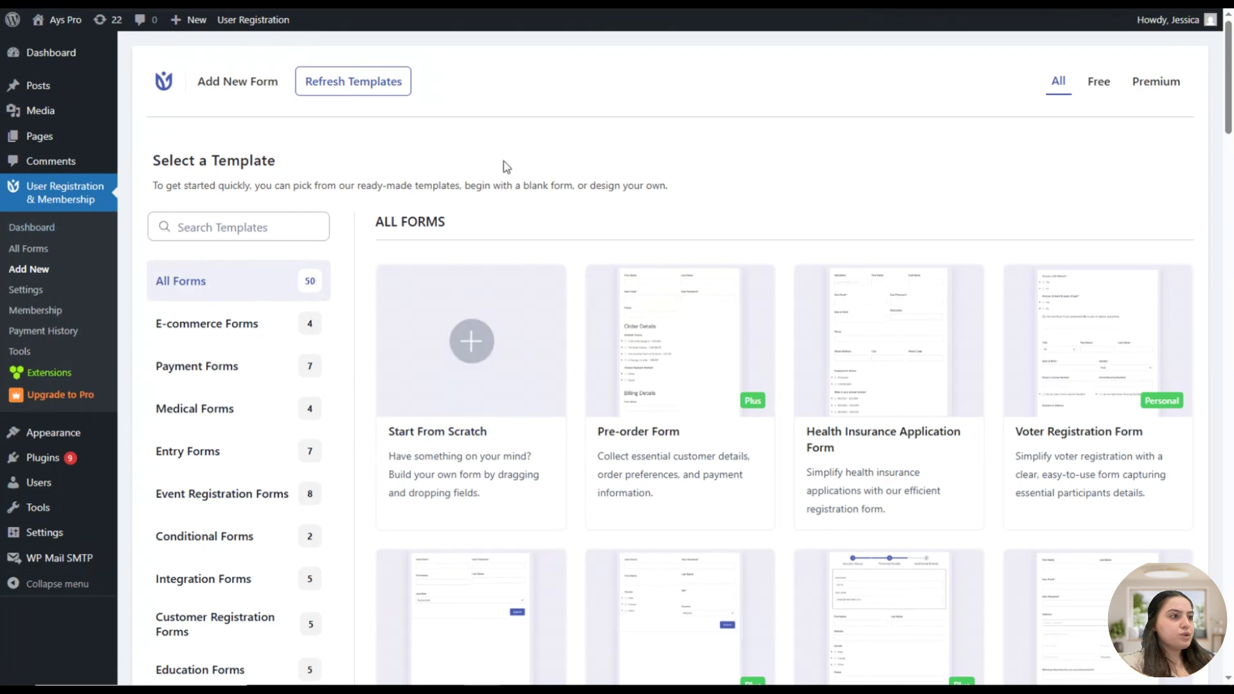
scroll(576, 234, down, 12)
scroll(589, 260, down, 5)
scroll(551, 303, up, 15)
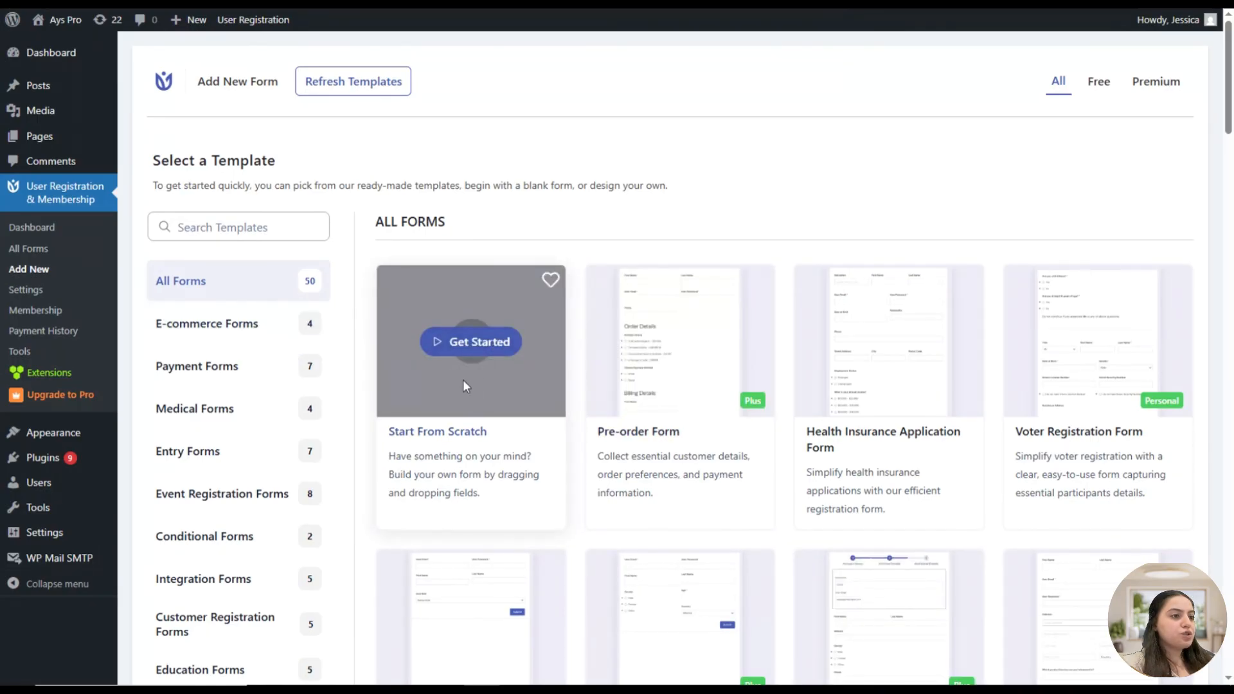
click(460, 344)
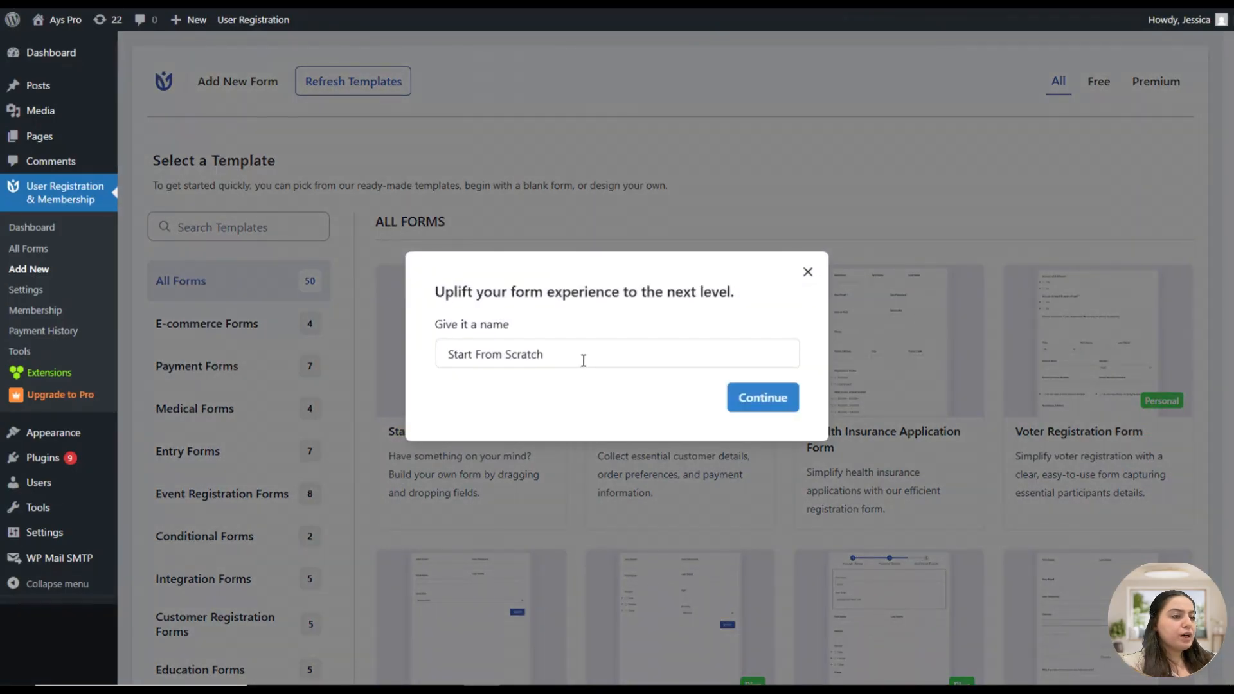
Name the new form "Registration Form", continue to the form builder, and dismiss the keyboard shortcuts notice
drag(583, 360, 448, 354)
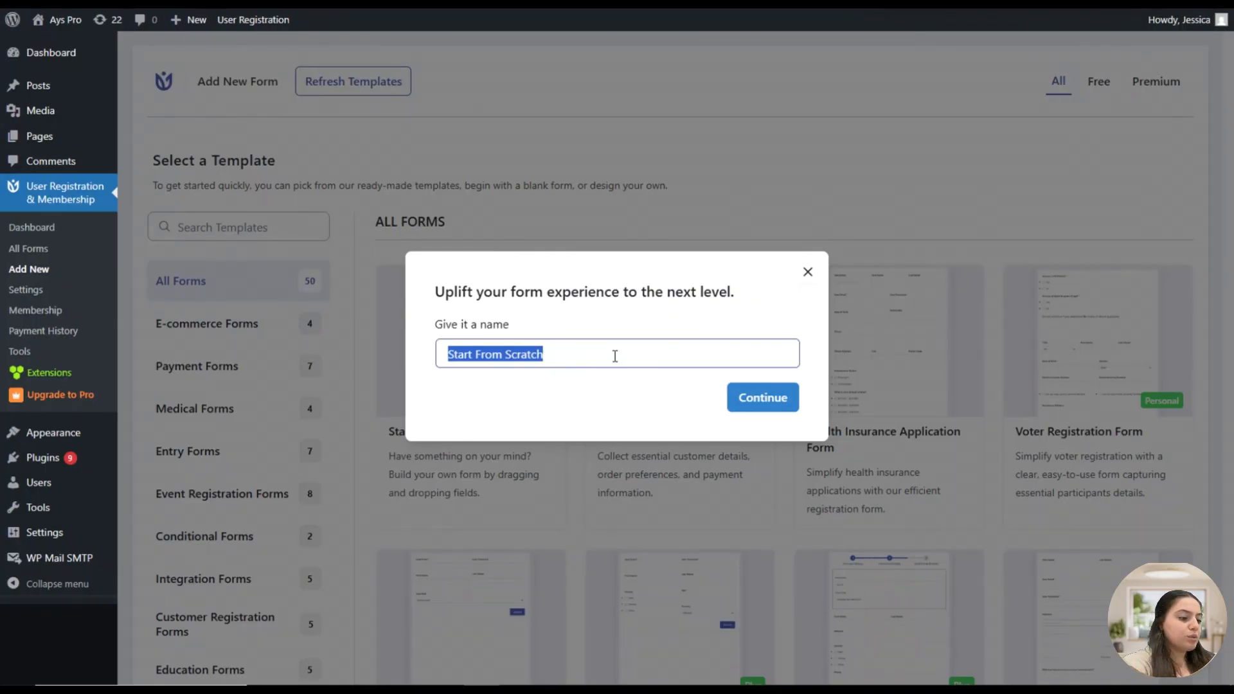
text(Reg)
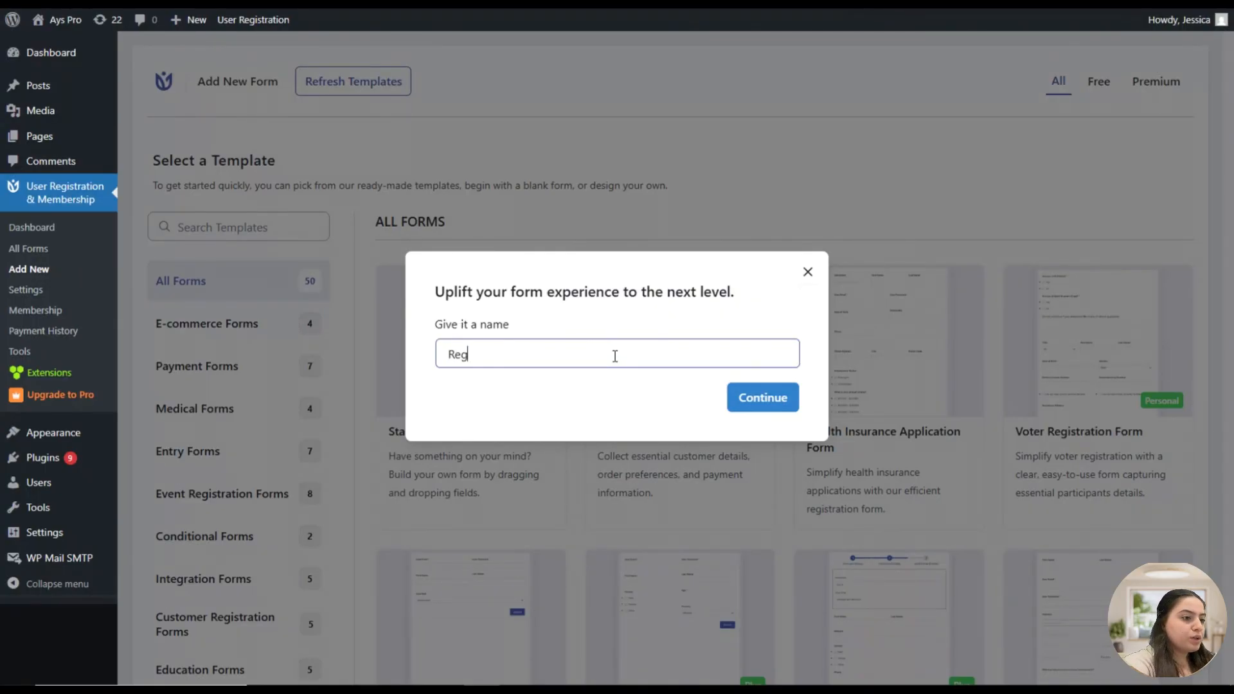
text(istration Form)
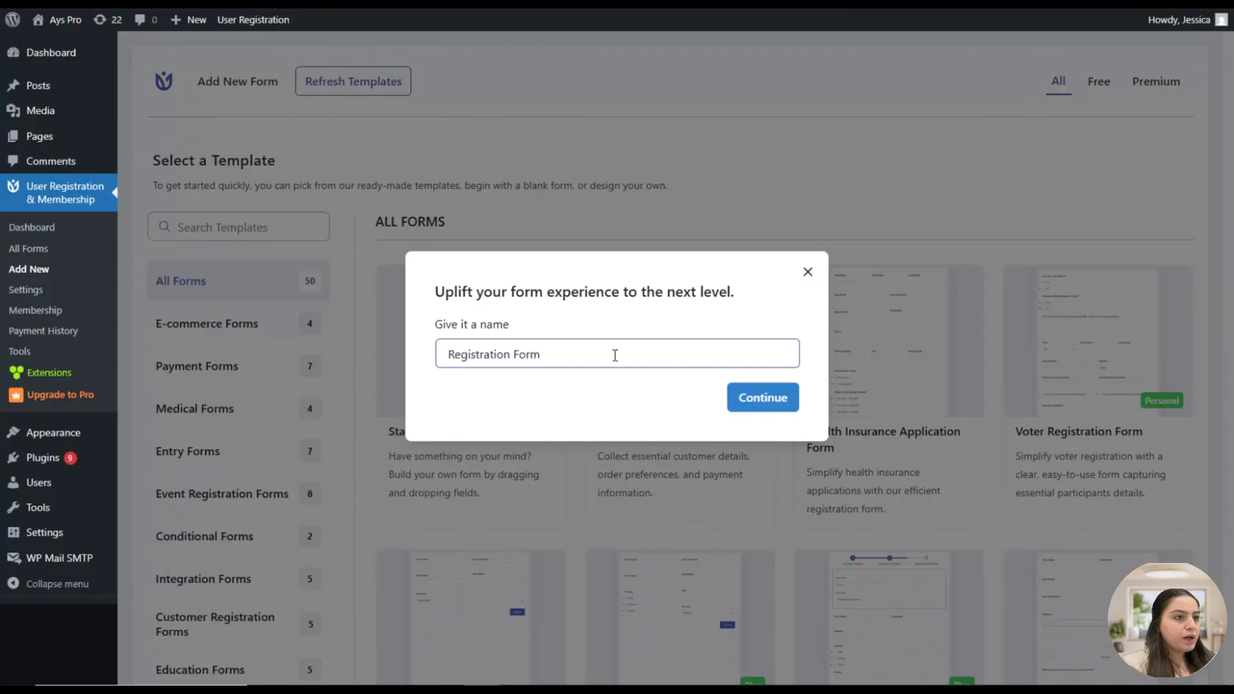
click(765, 404)
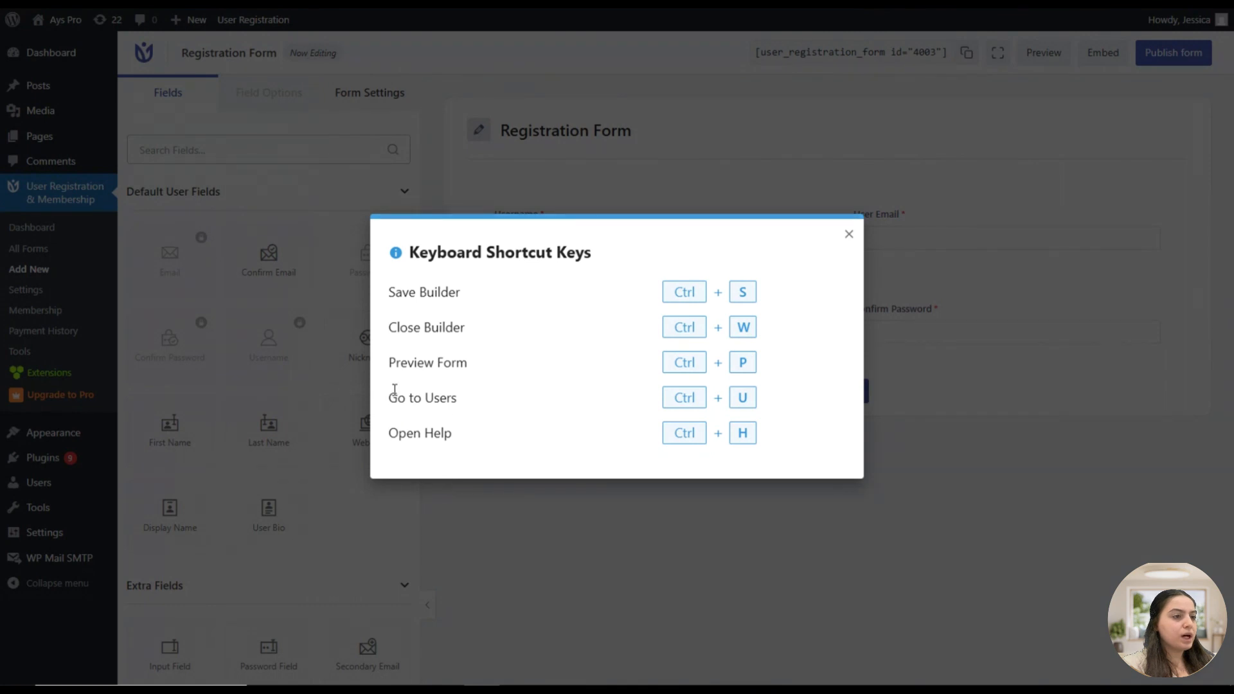
click(850, 235)
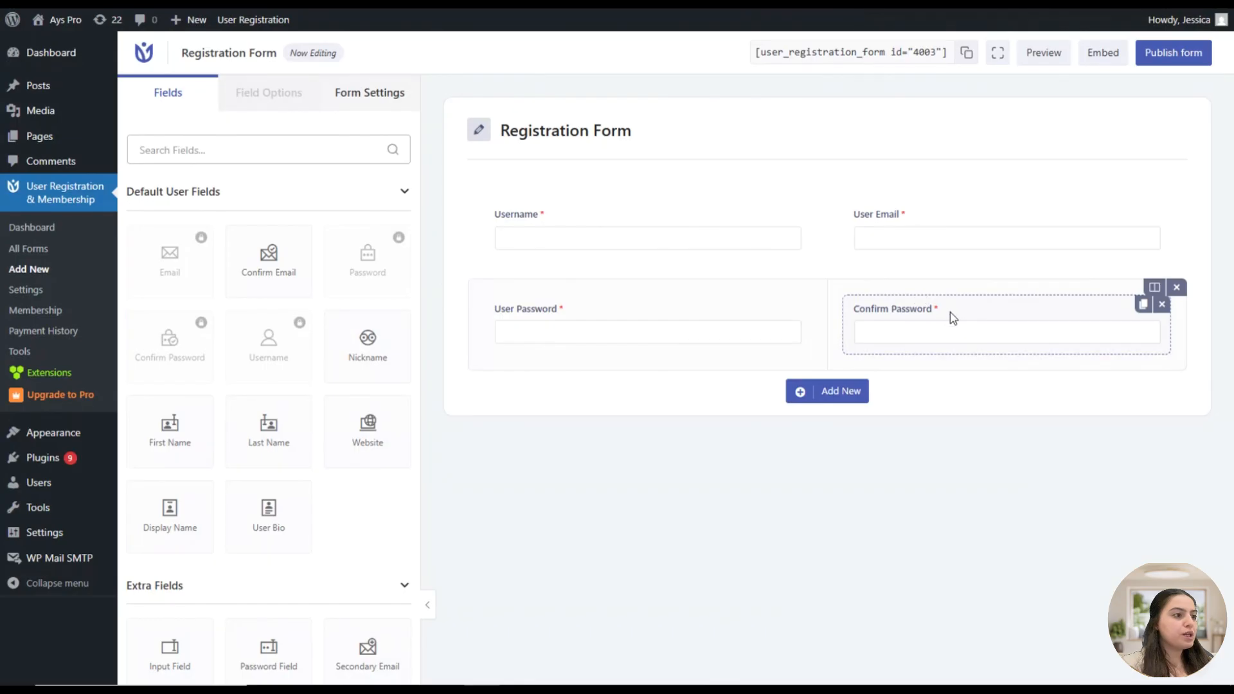
Look through the form builder's available fields, including the default, extra, advanced, and WooCommerce groups
scroll(226, 408, down, 15)
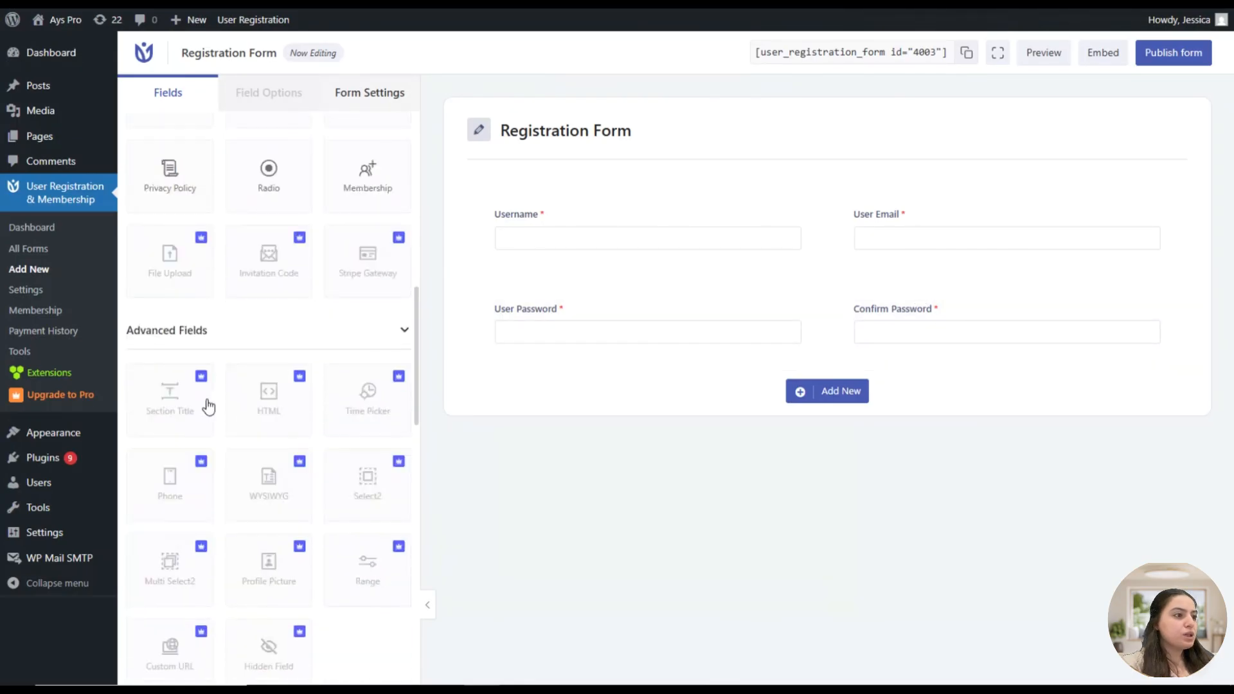
scroll(229, 405, down, 10)
scroll(250, 383, up, 18)
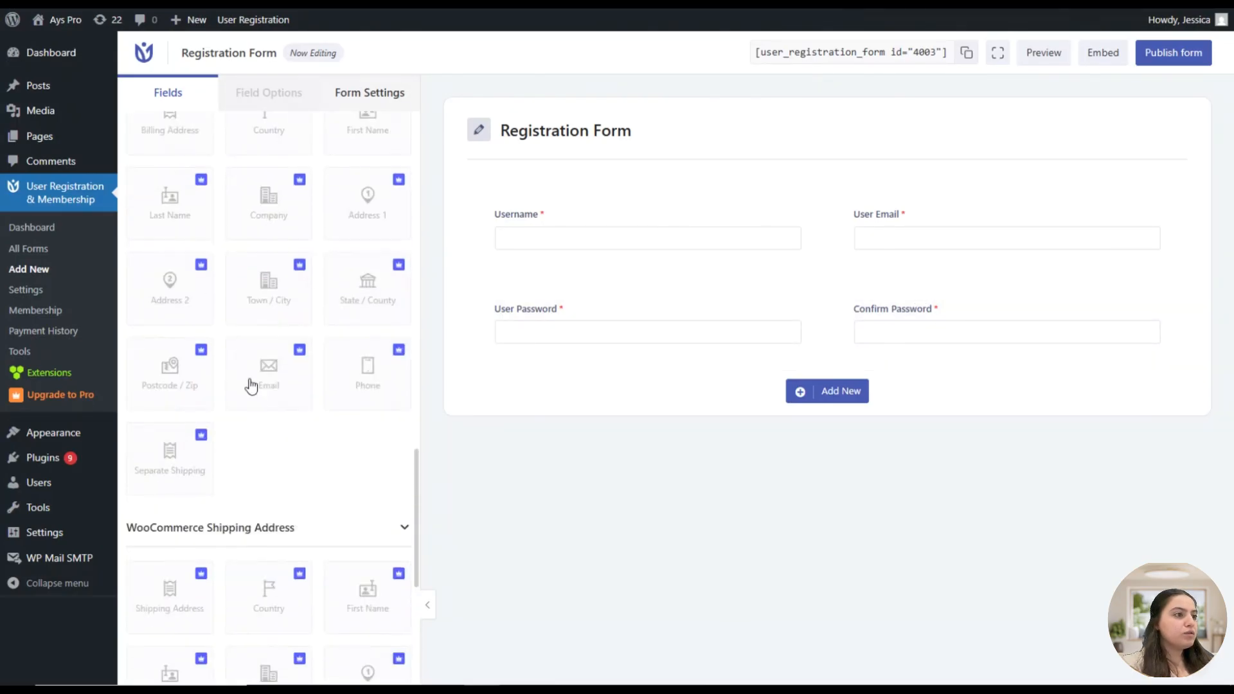
scroll(258, 405, up, 10)
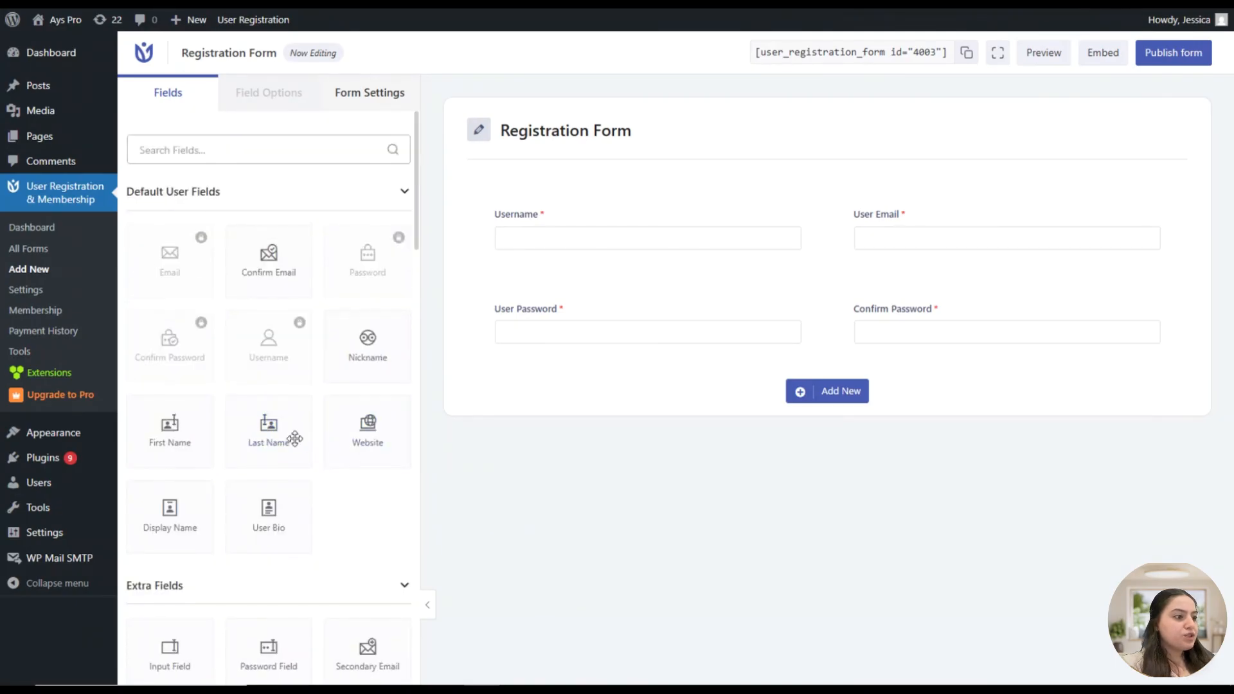
scroll(267, 276, down, 5)
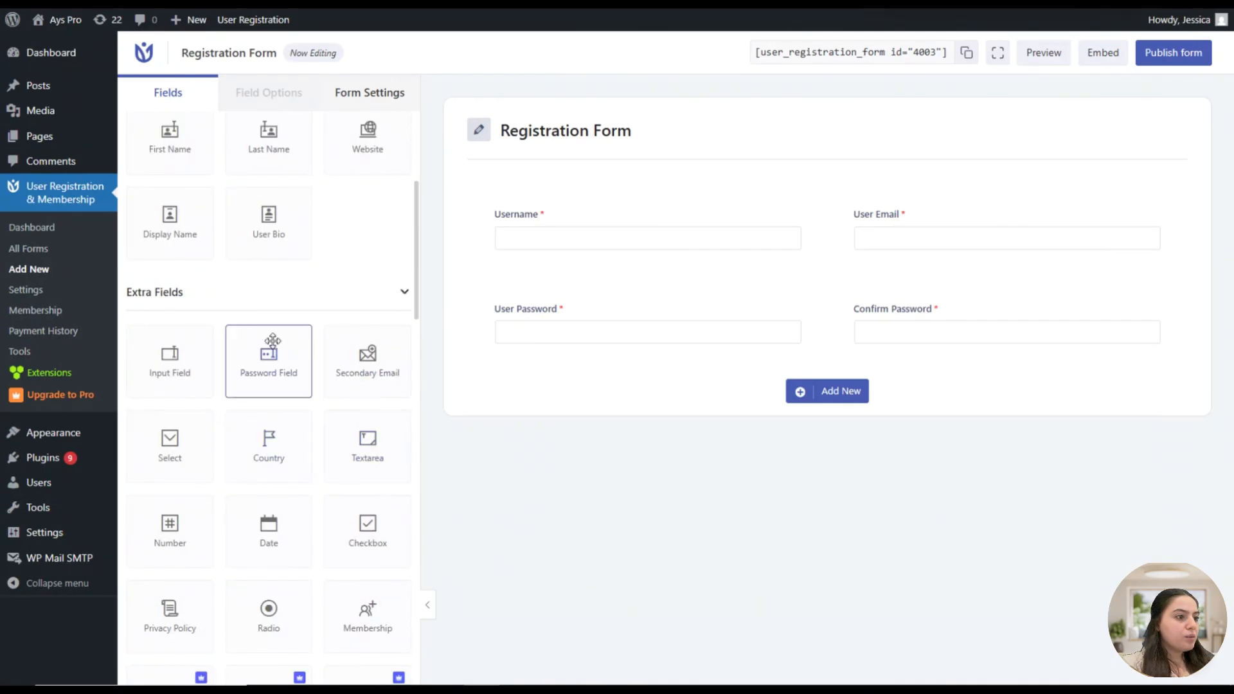
Add a two-column row to the form and place a Number field and a Membership field in it
scroll(312, 380, down, 1)
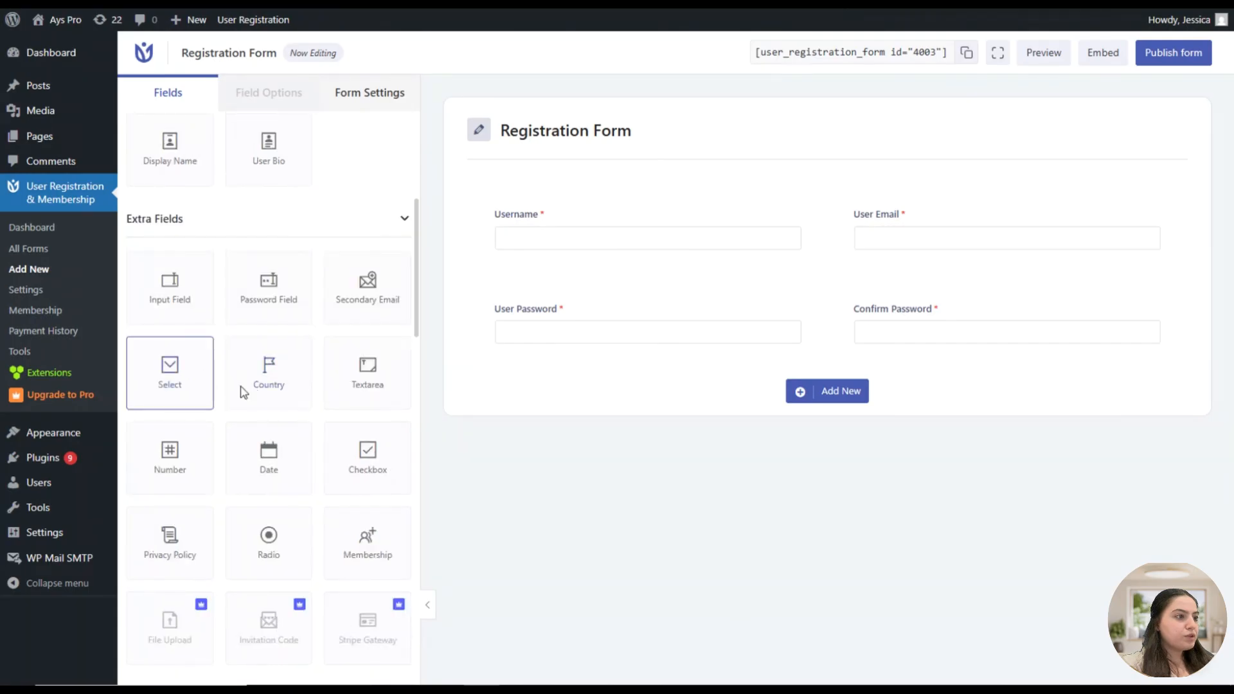
click(798, 394)
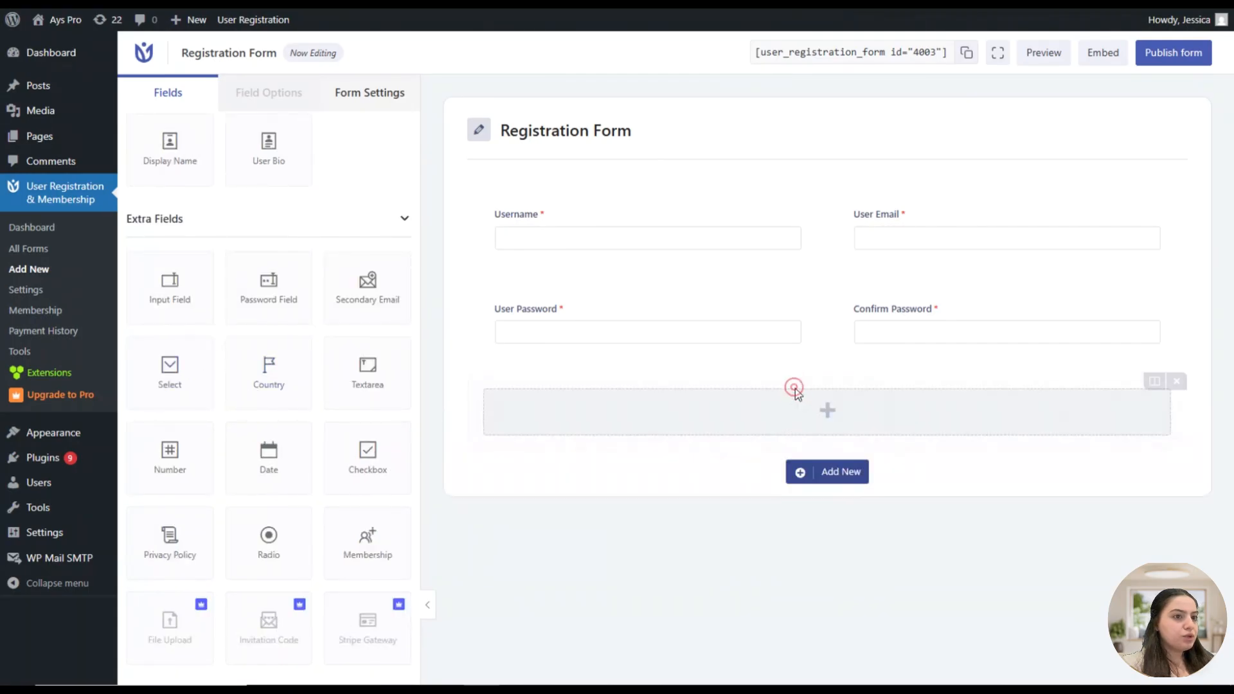
click(1152, 381)
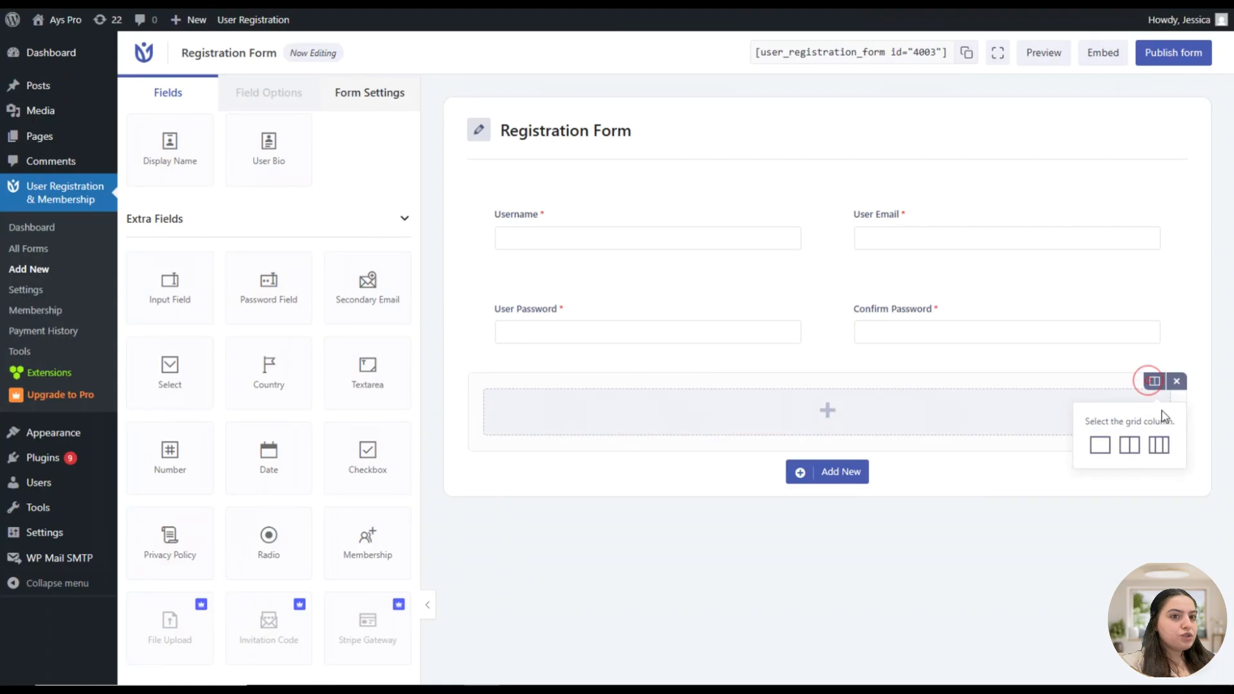
click(1130, 445)
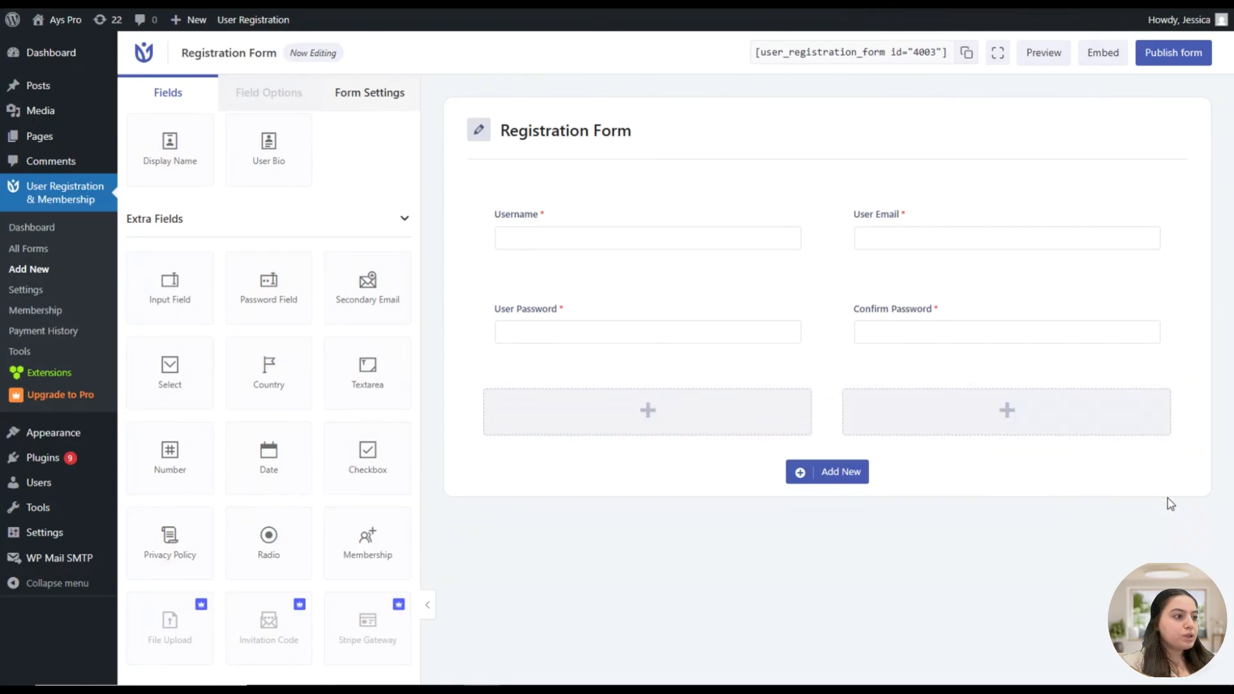
drag(181, 458, 581, 426)
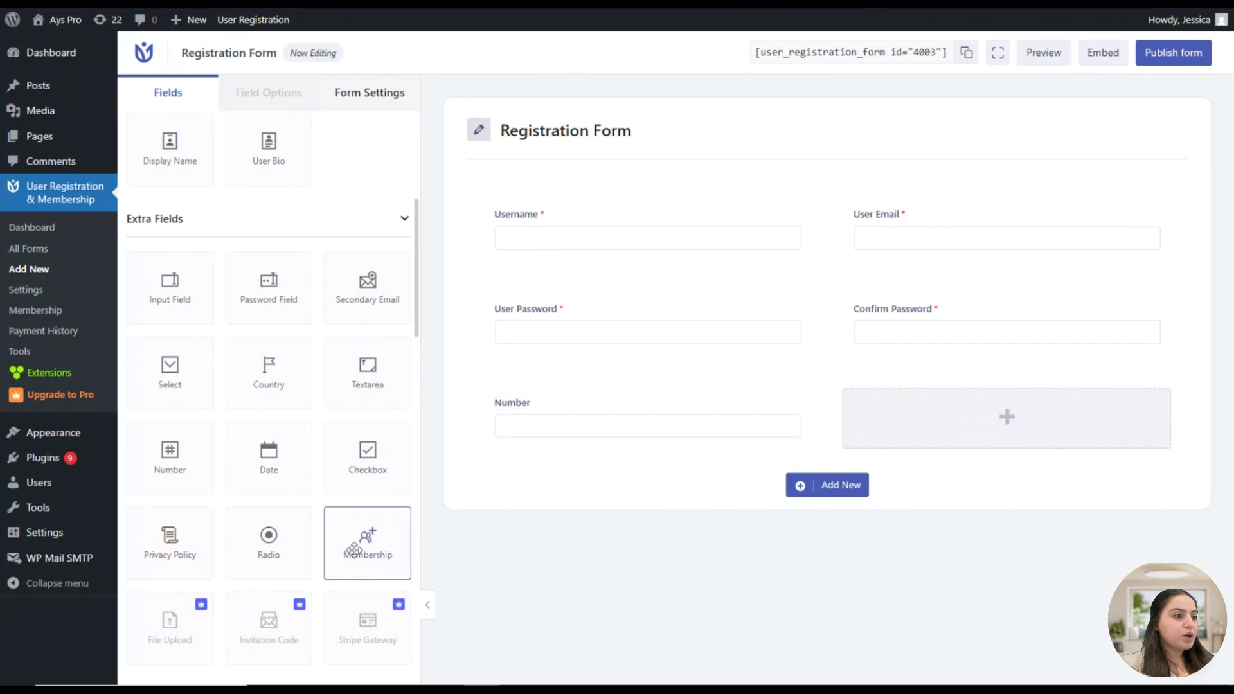
drag(350, 549, 897, 450)
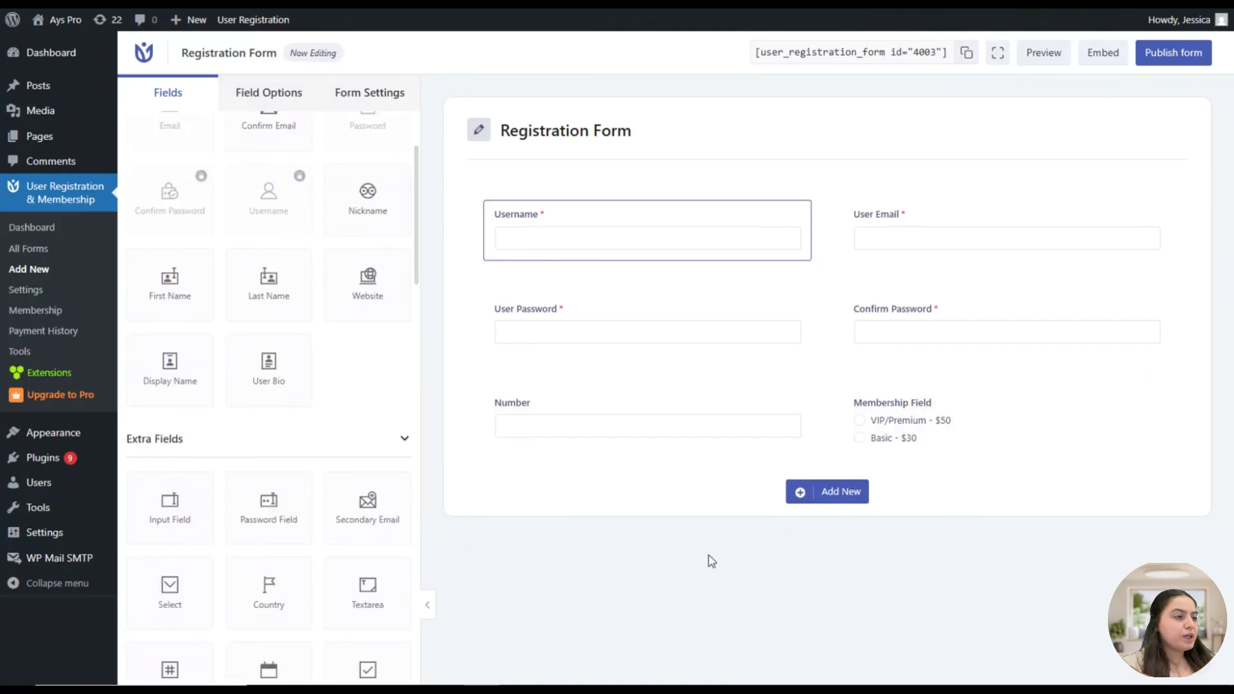
Look over the Username field's options and change the Number field's label to "Phone Number"
click(275, 101)
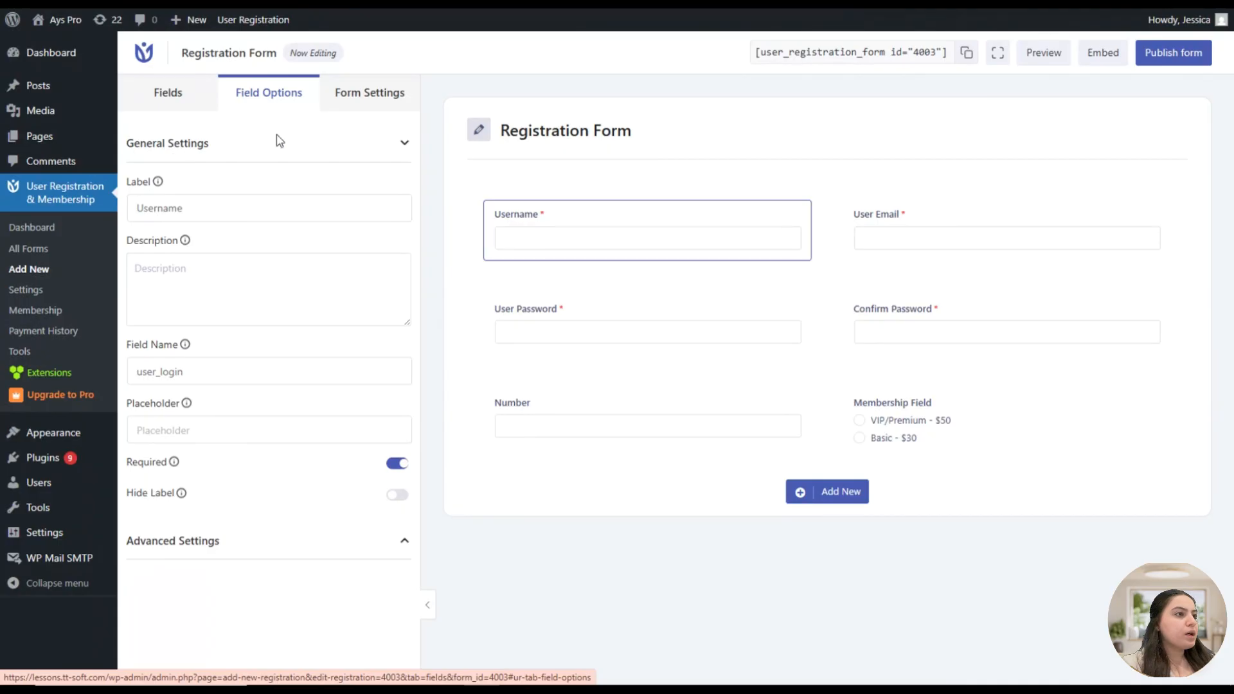
click(221, 147)
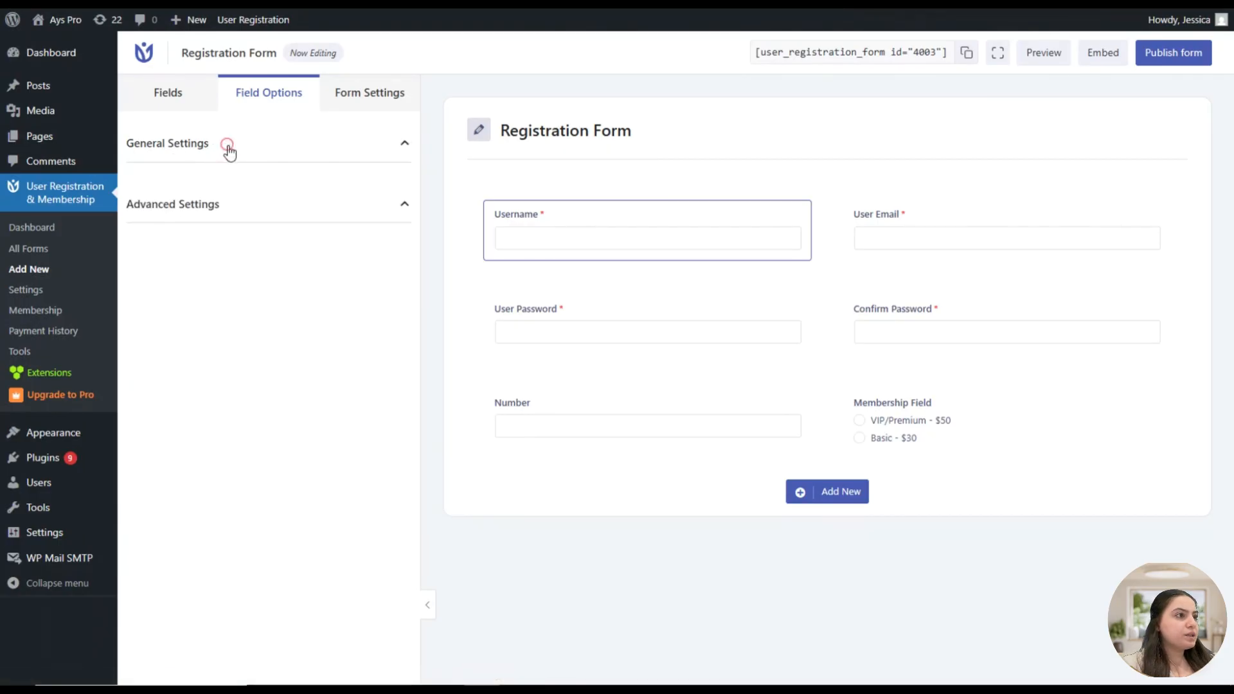
click(227, 149)
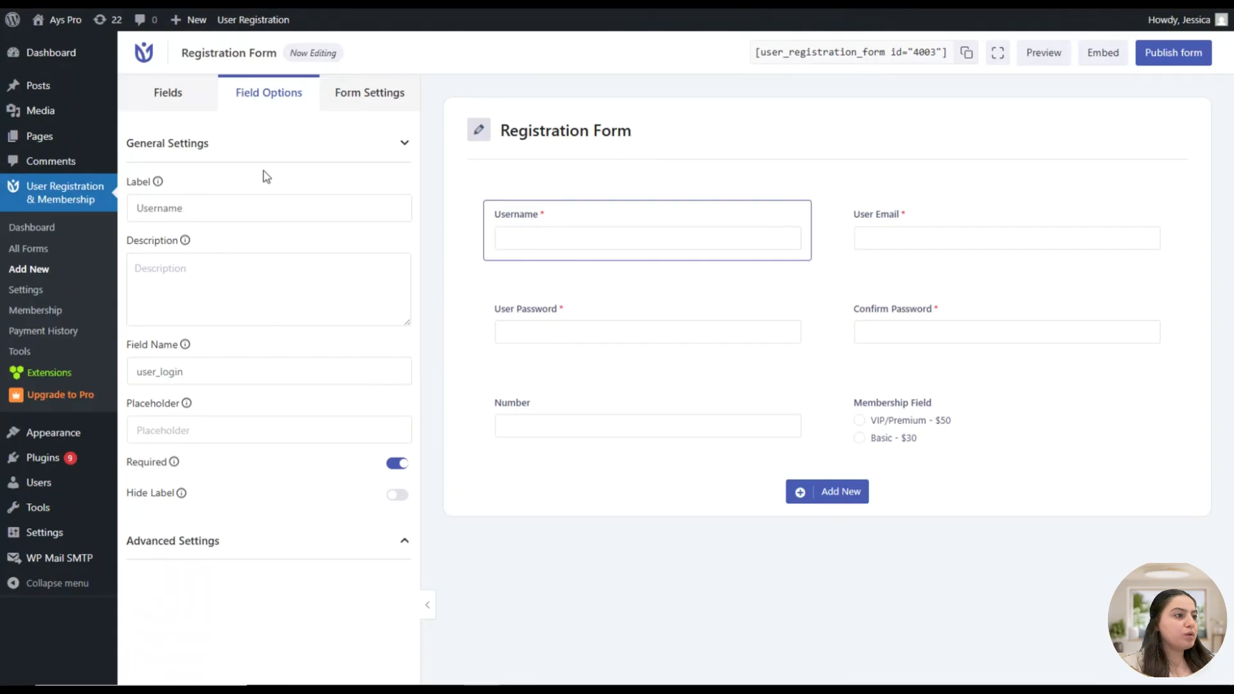
click(974, 243)
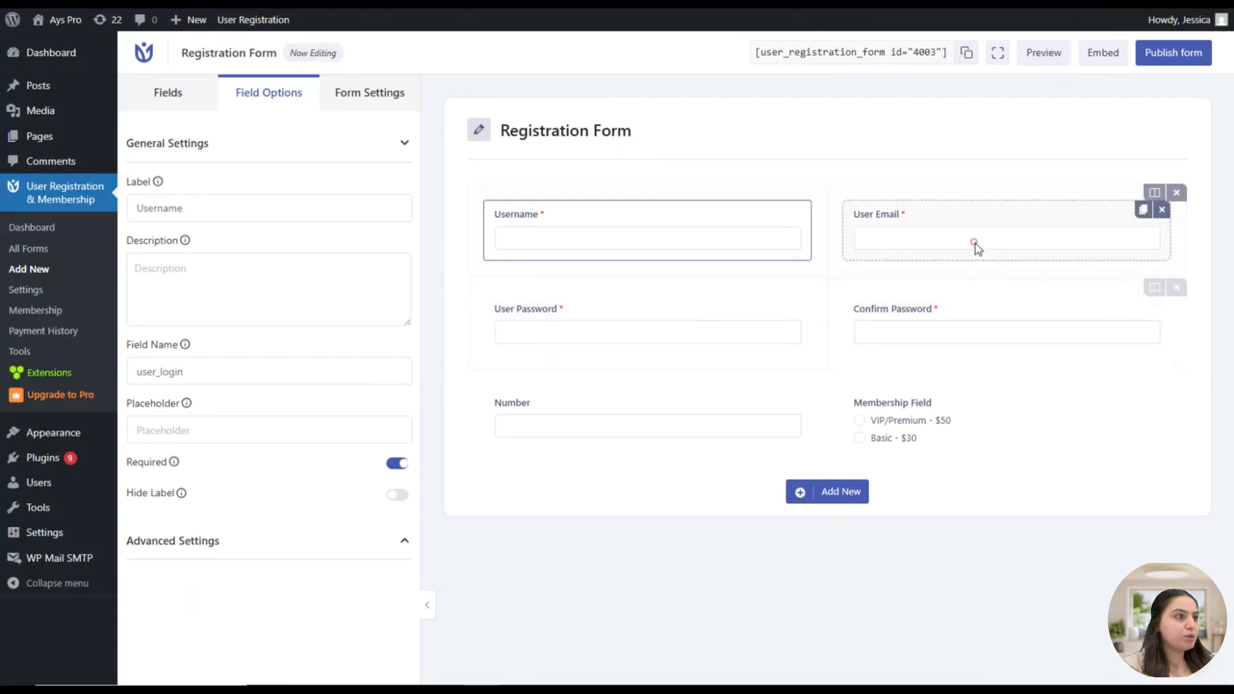
click(933, 212)
click(512, 429)
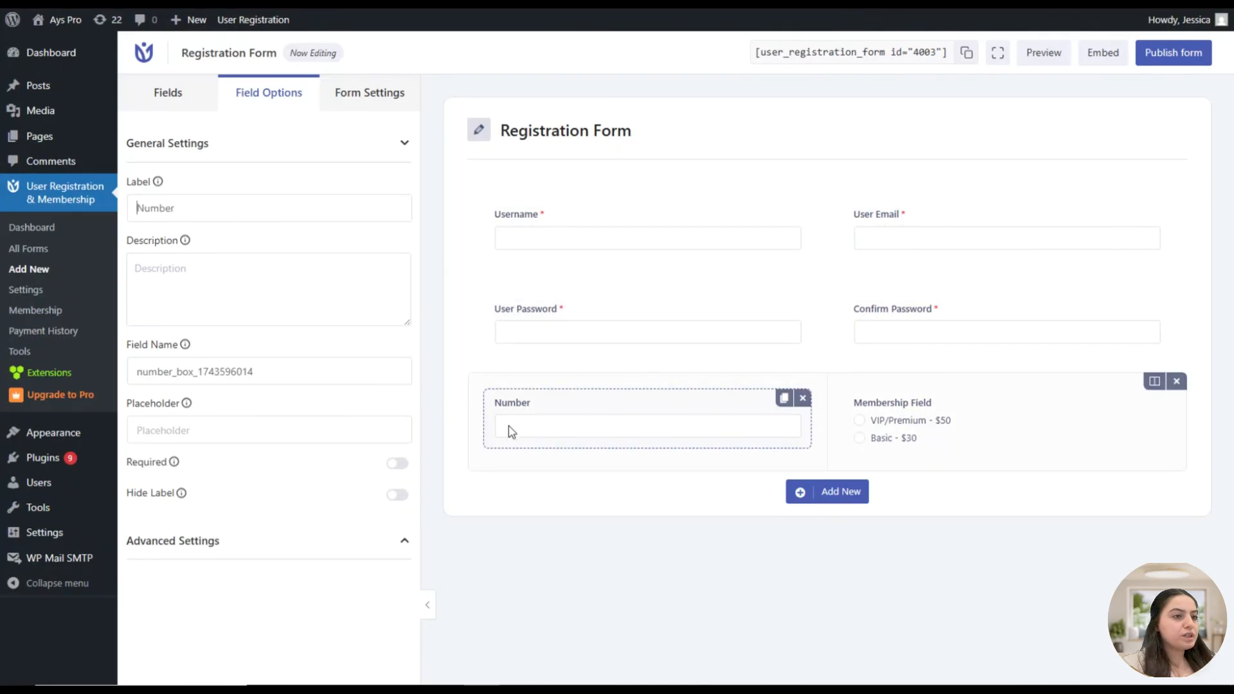
click(147, 214)
text(P)
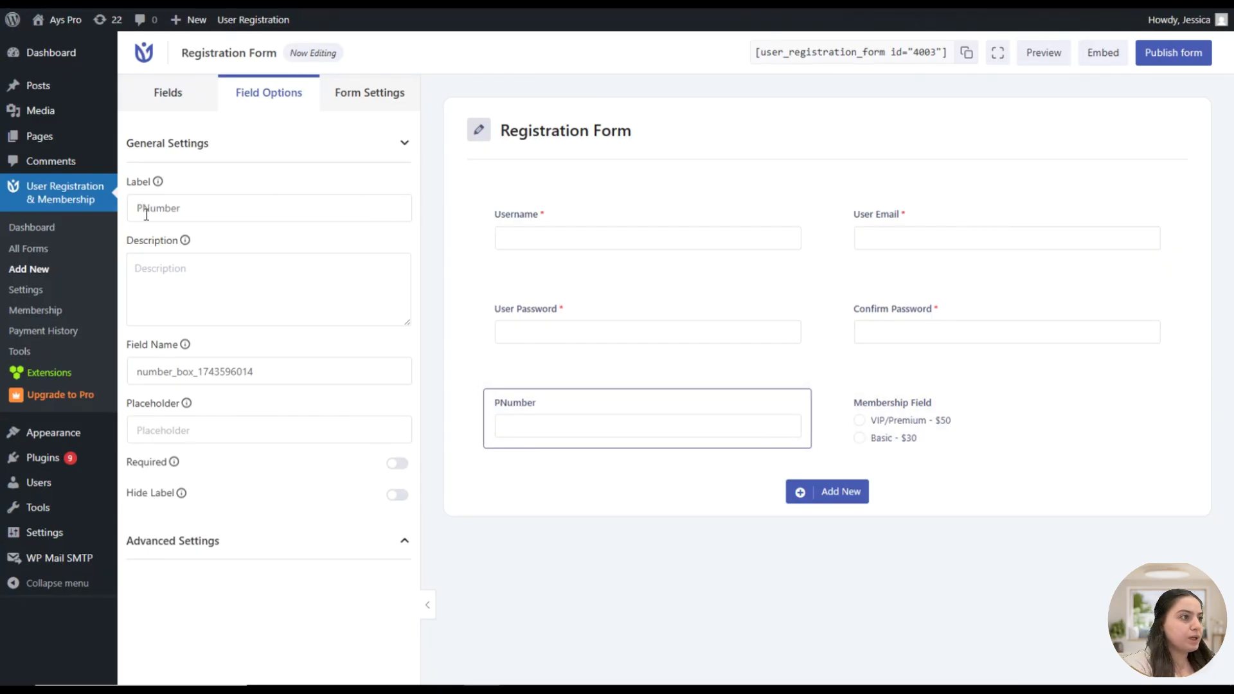
text(hone)
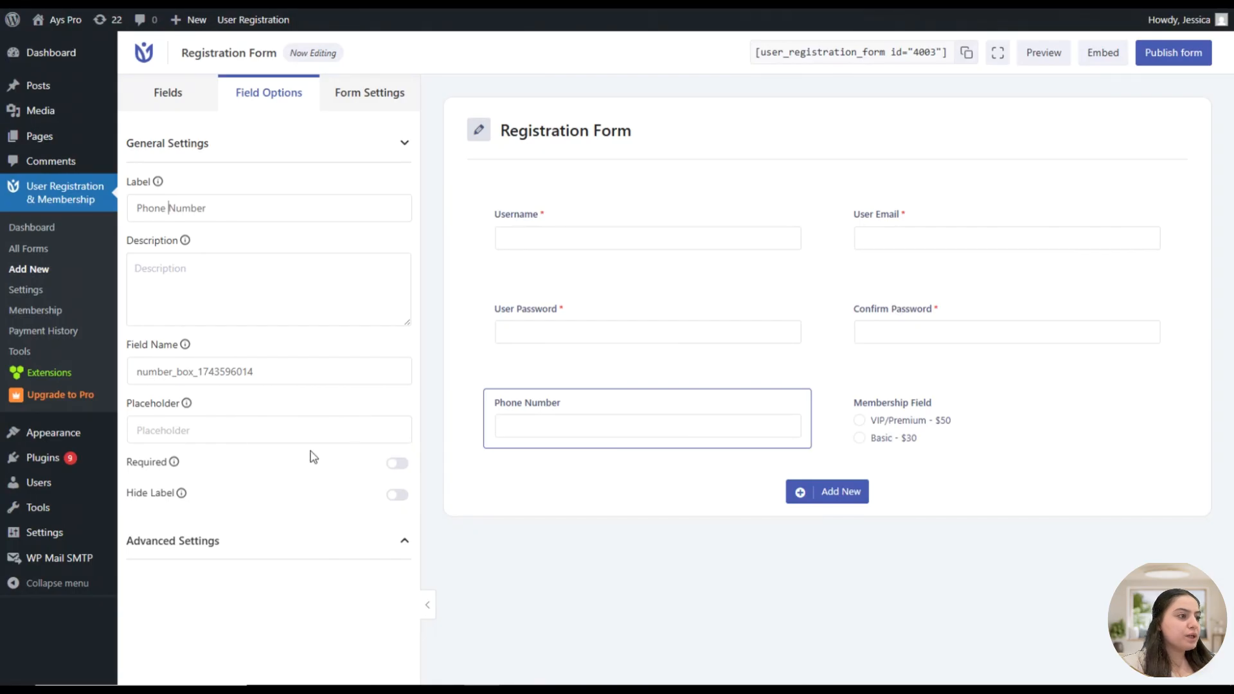
Try the Required and Hide Label options on the Phone Number field, turning each back off
click(398, 464)
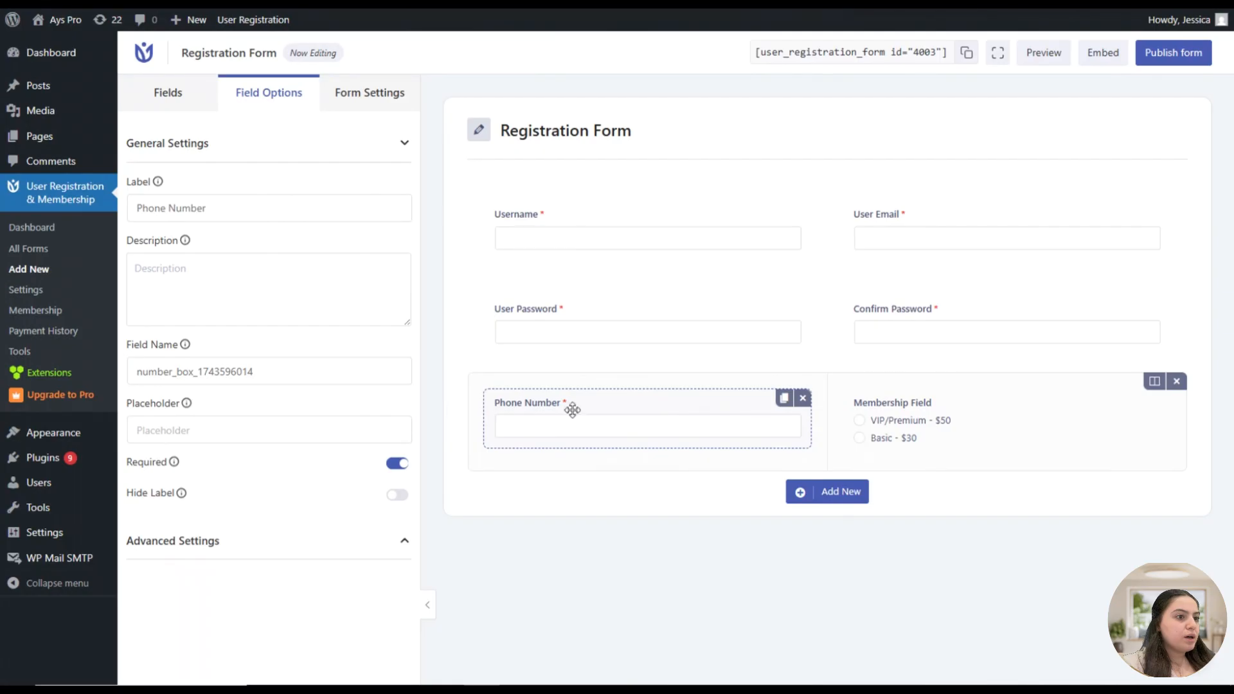
click(393, 464)
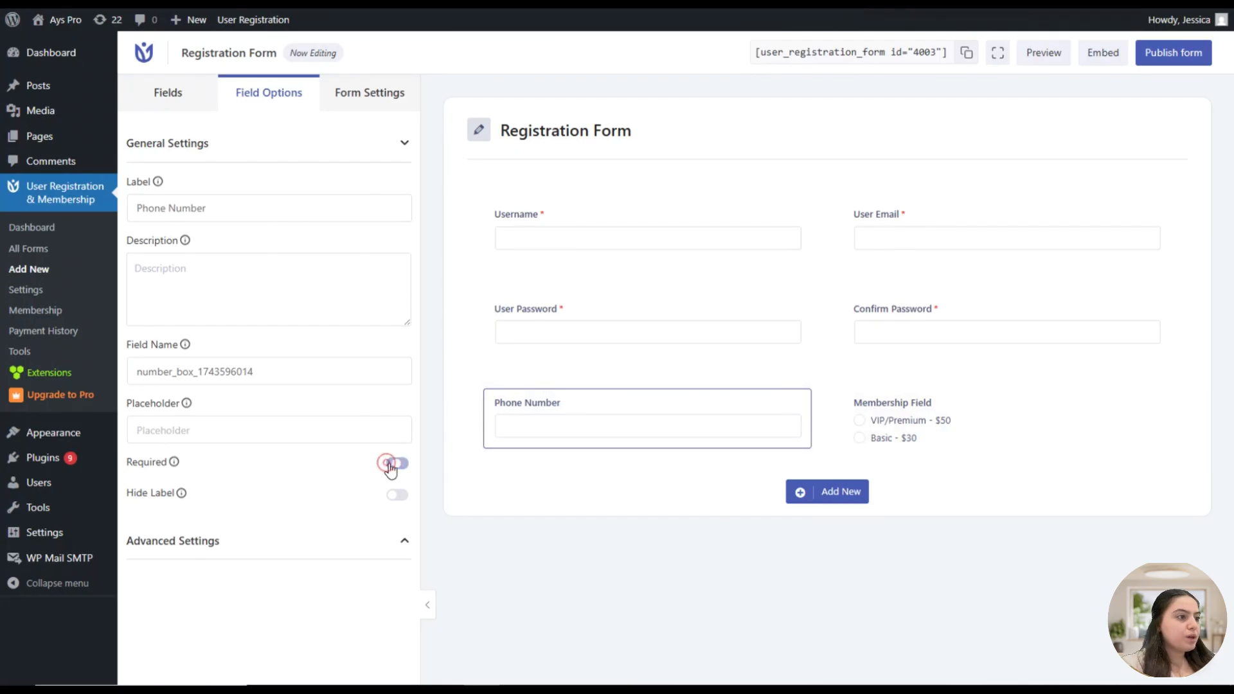
click(399, 495)
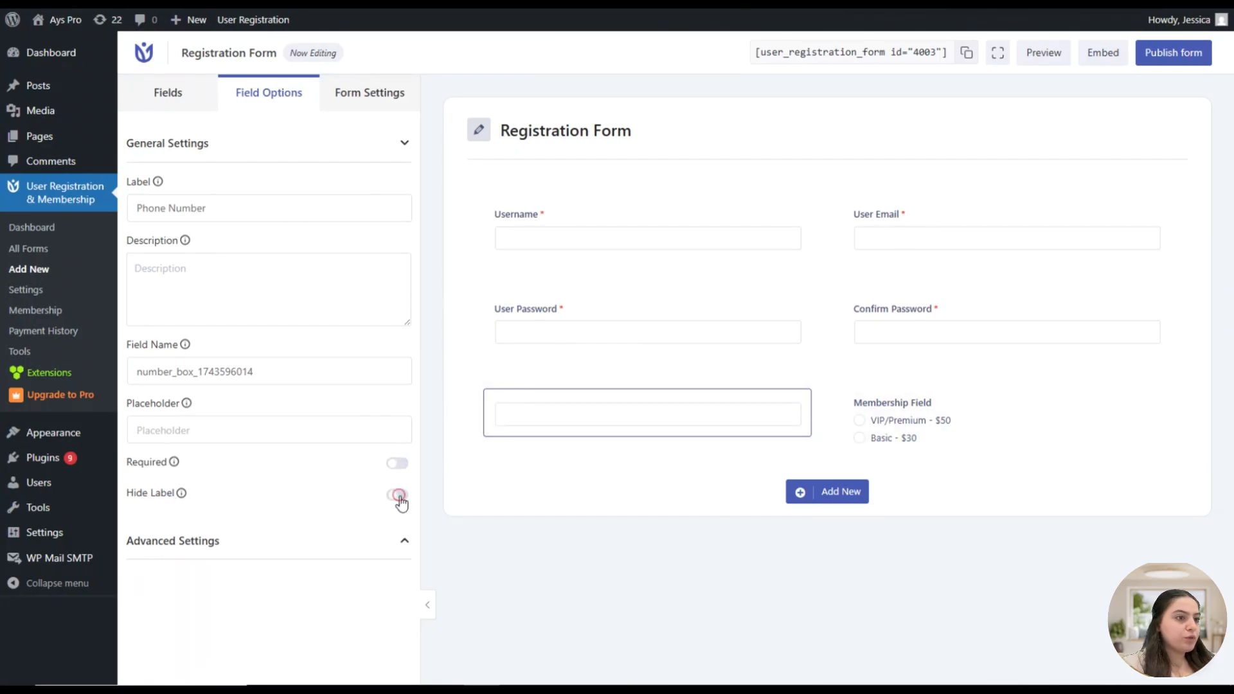
click(398, 495)
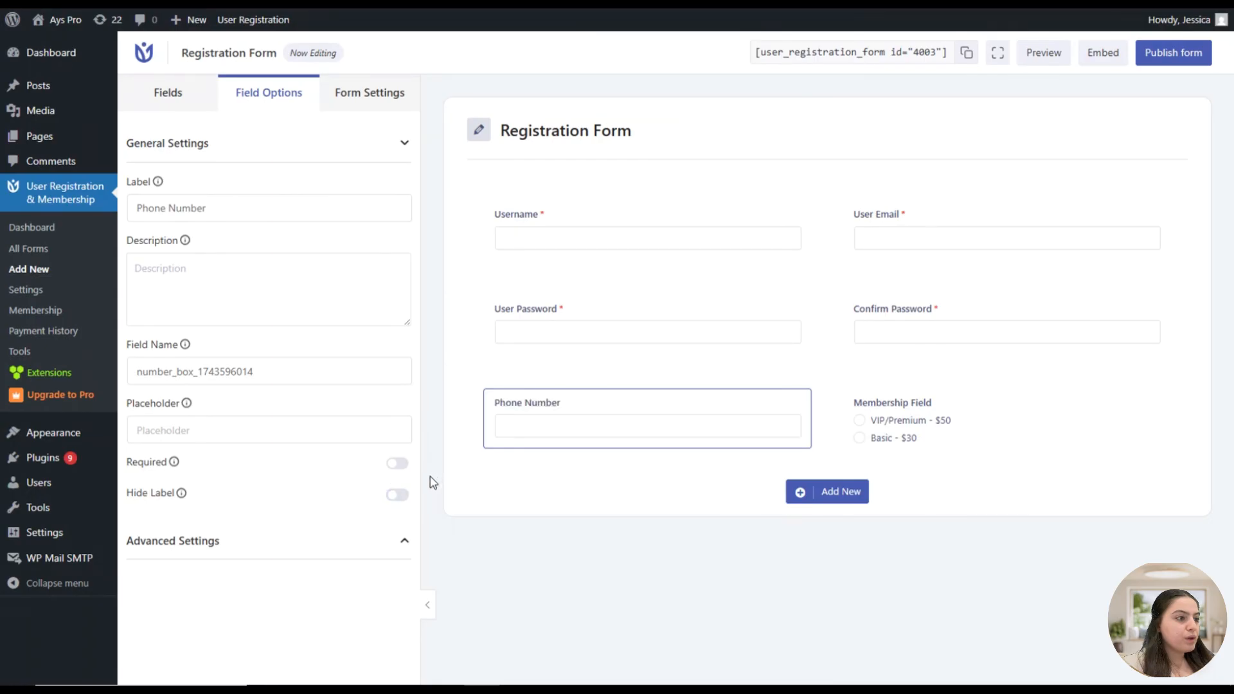
Review the Phone Number field's advanced settings and set its Step value to 0
scroll(260, 505, down, 2)
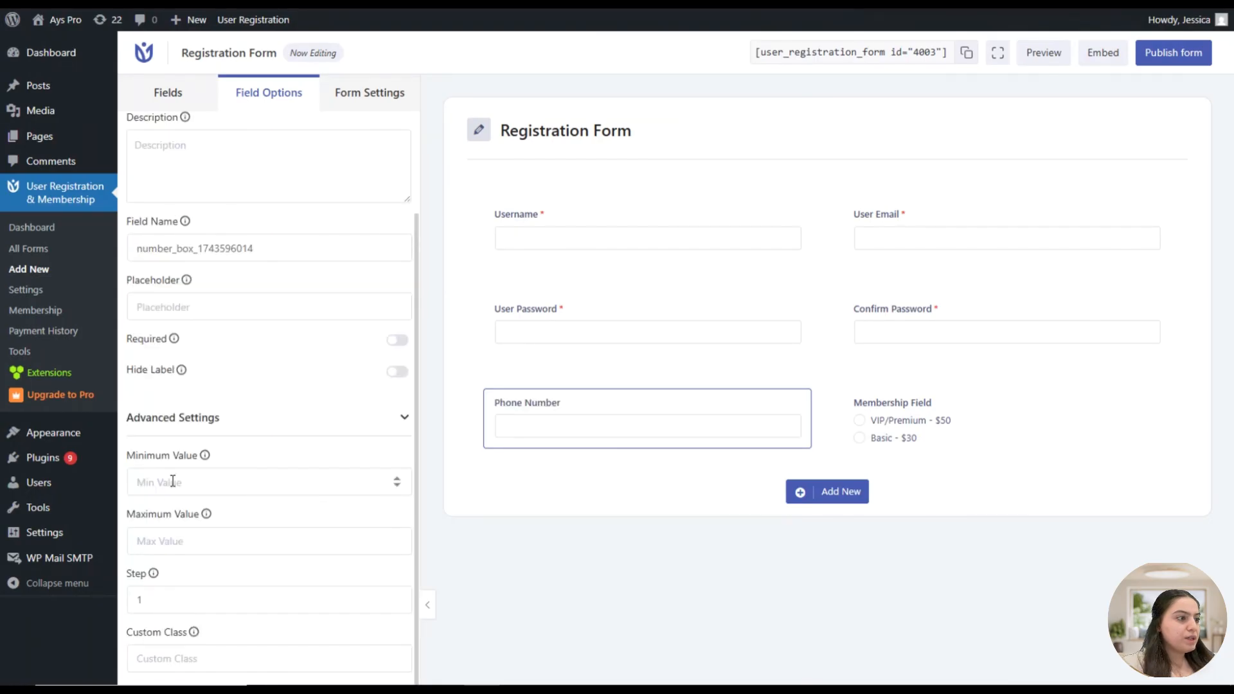
click(219, 655)
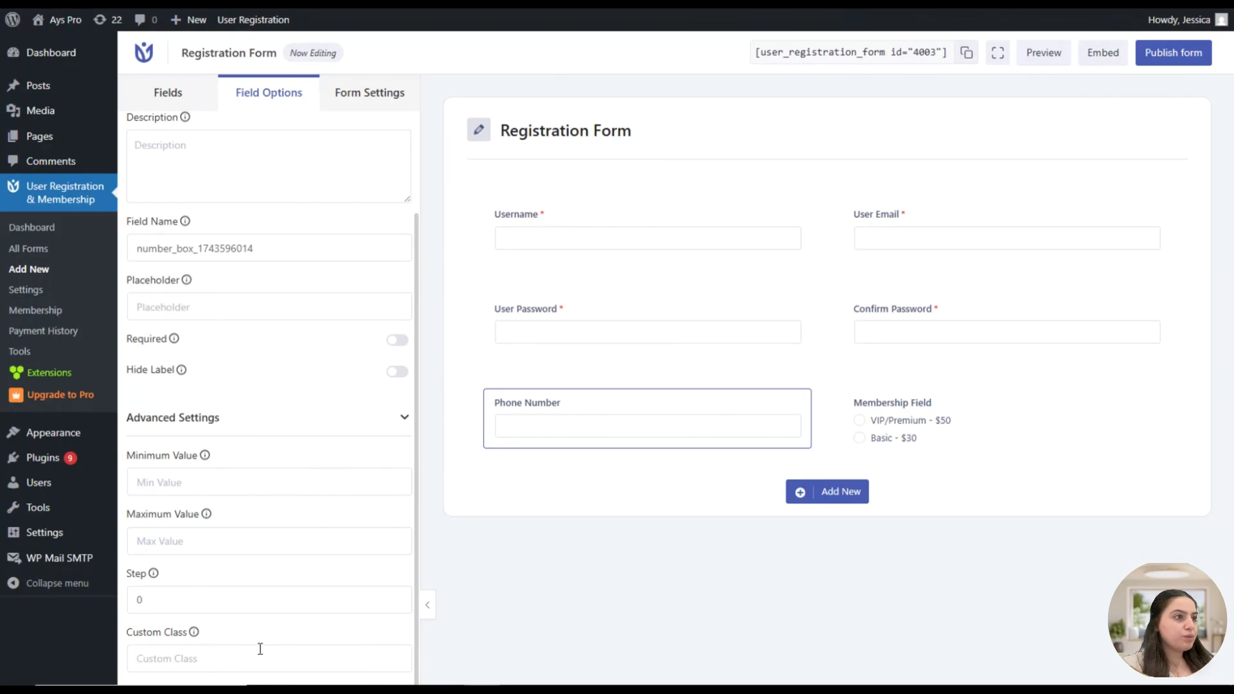
scroll(274, 525, up, 2)
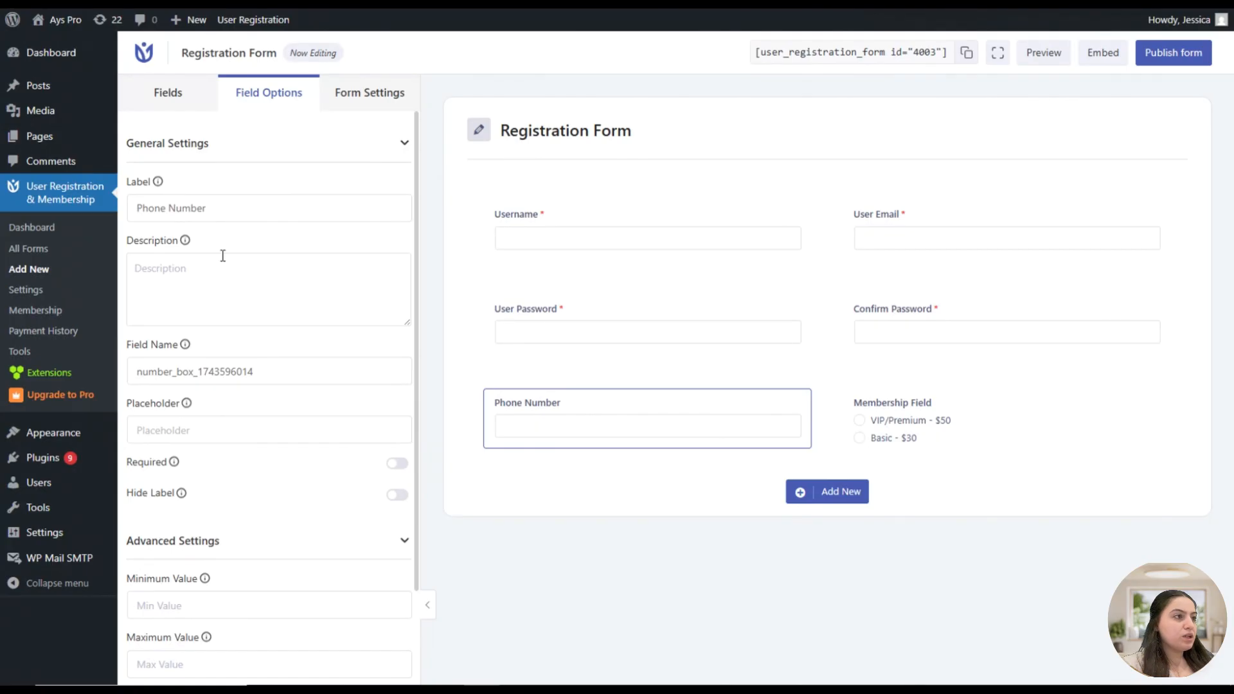
Examine the form's general settings, including the title and description option and the user approval and login choices, keeping "Auto approval and manual login"
click(379, 93)
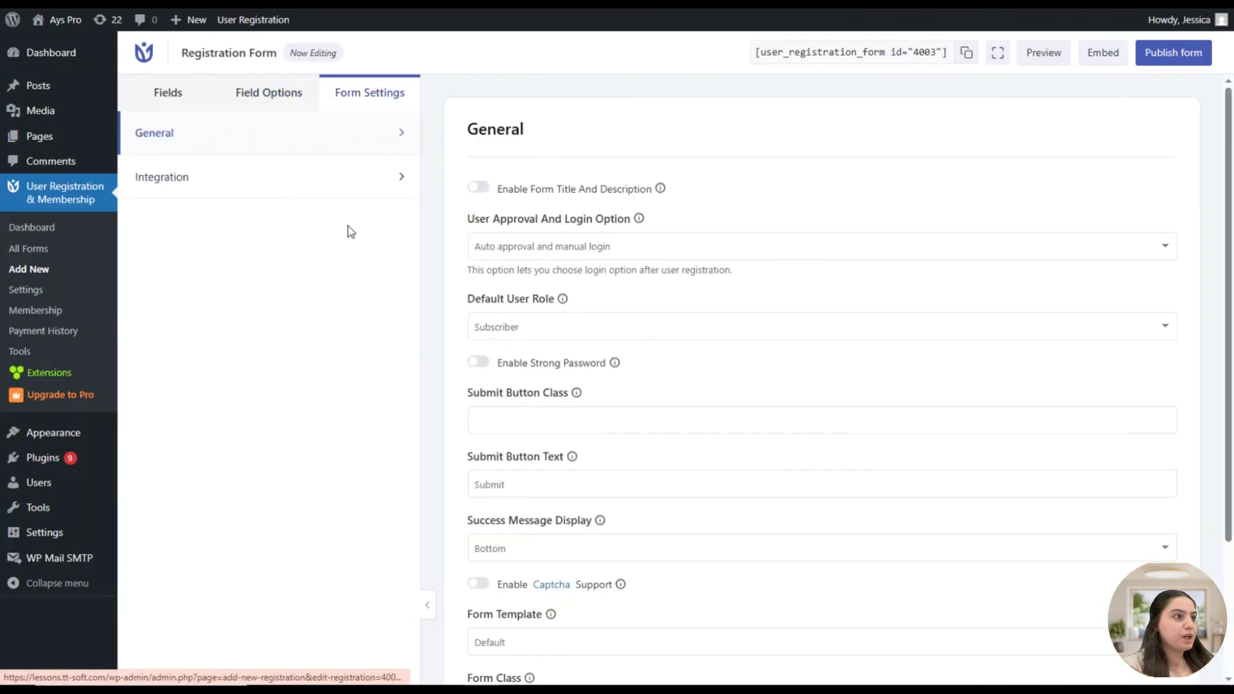
click(340, 135)
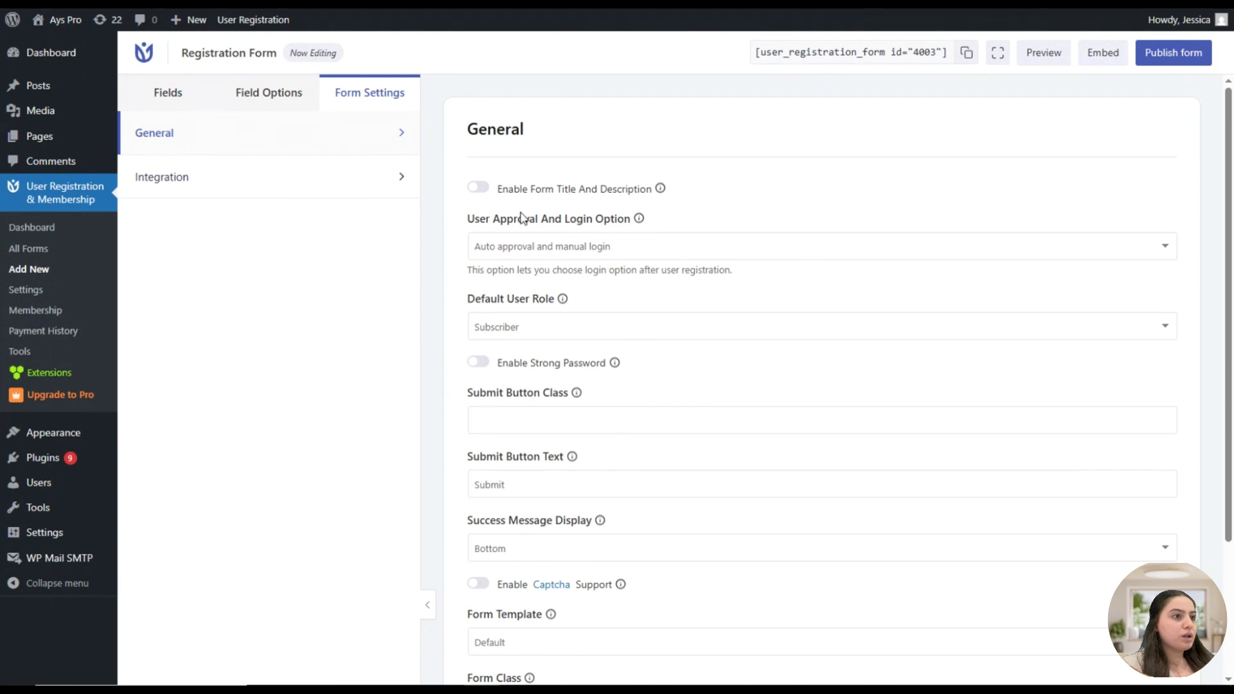
click(477, 187)
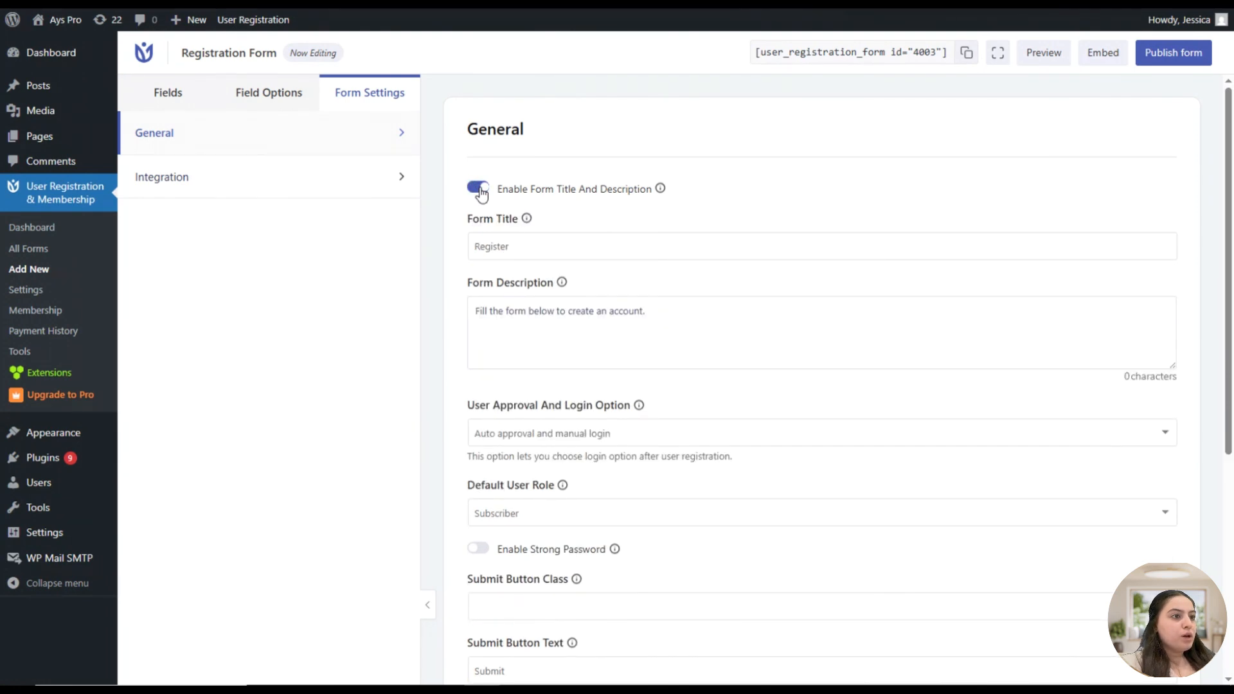
click(478, 187)
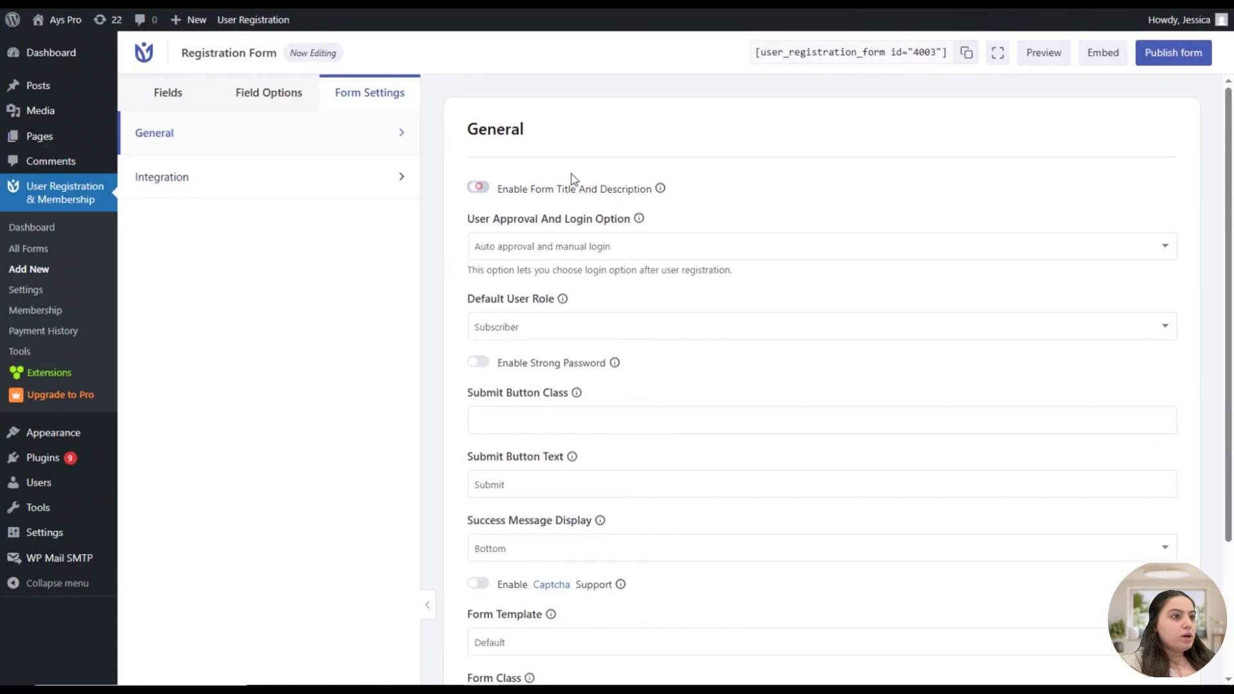
click(579, 248)
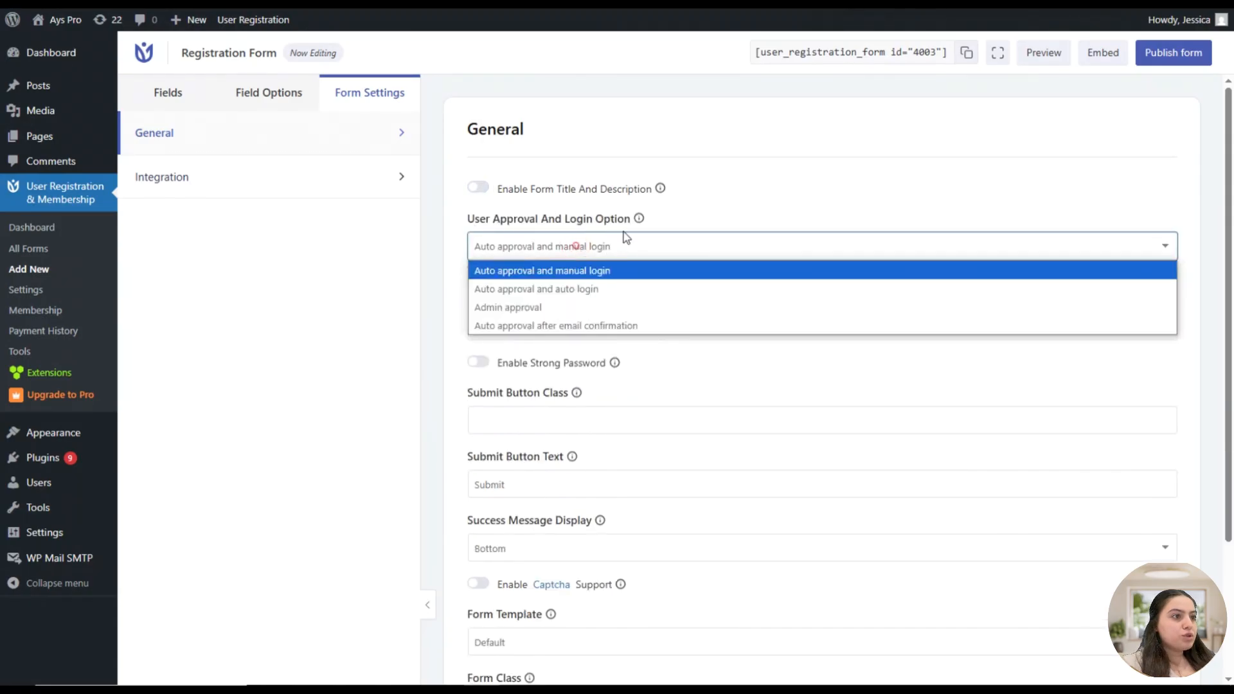
click(549, 271)
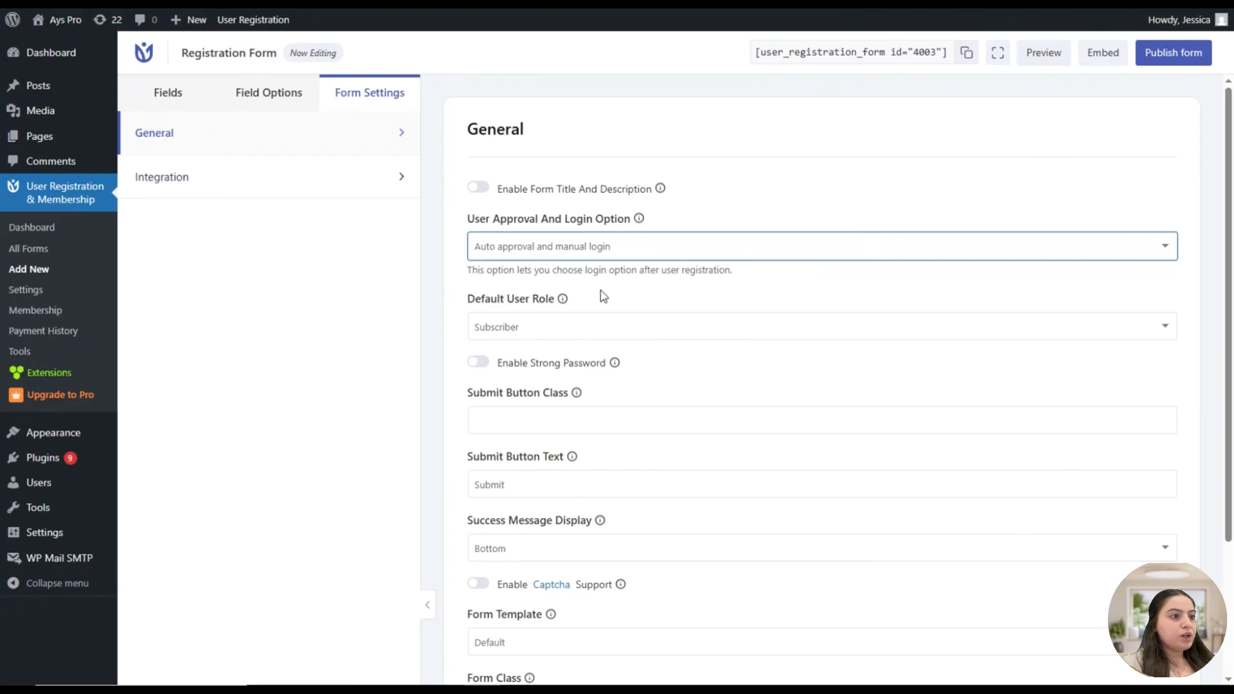
Review the submit button, success message, and captcha settings, including the available captcha services, and return to the form's settings
scroll(527, 311, down, 1)
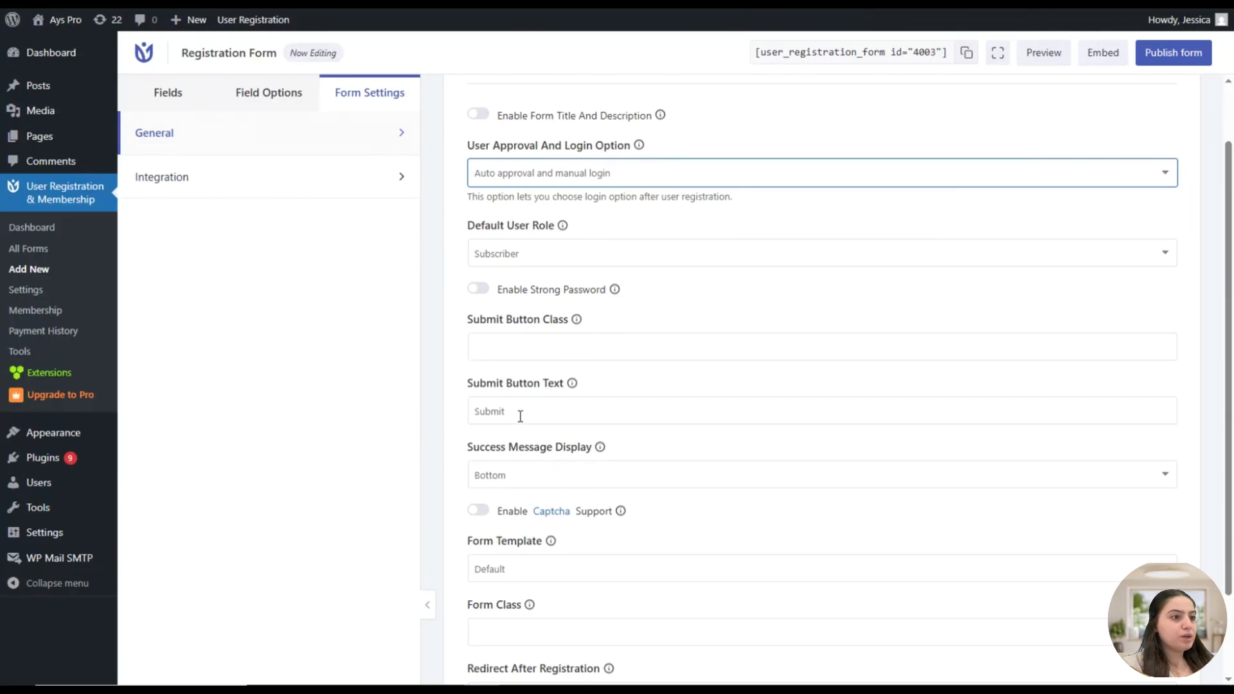
click(550, 409)
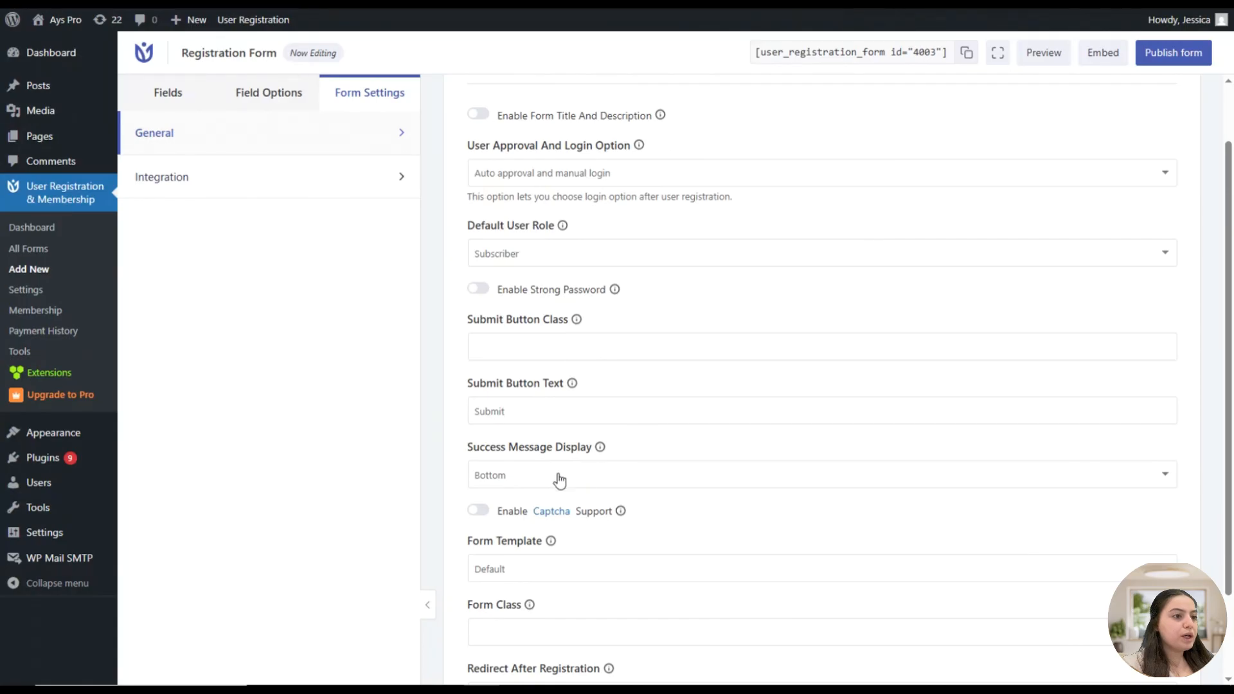
scroll(651, 464, down, 1)
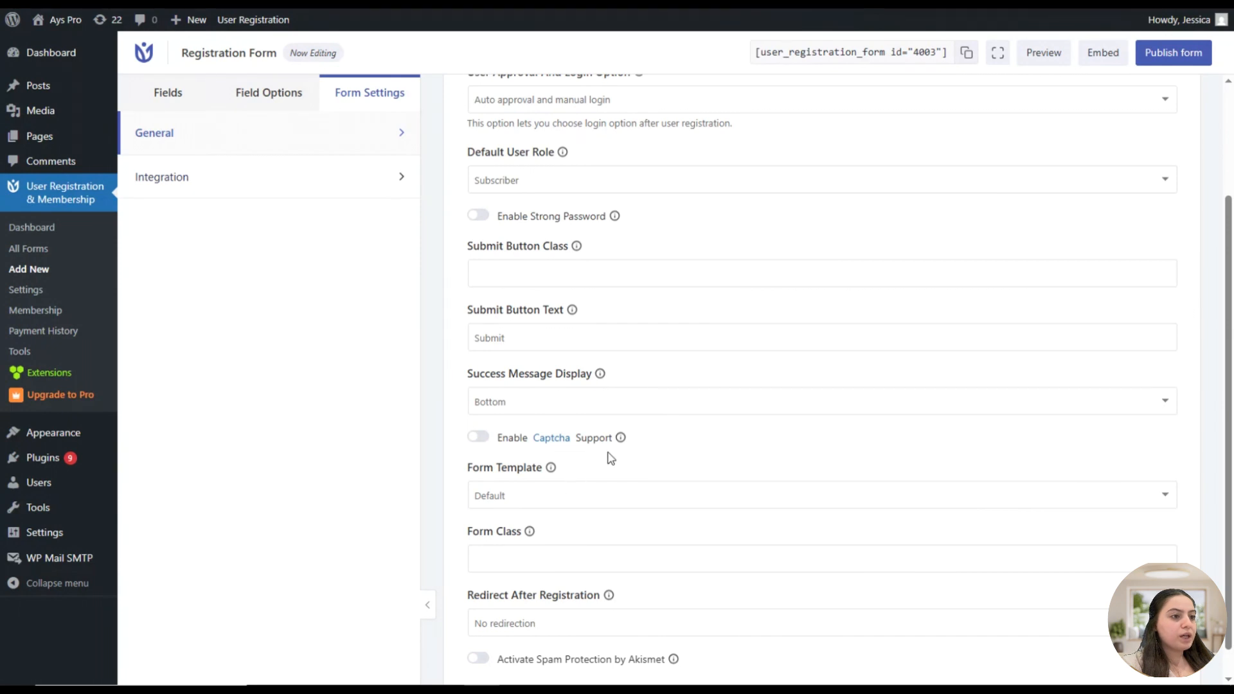
click(556, 440)
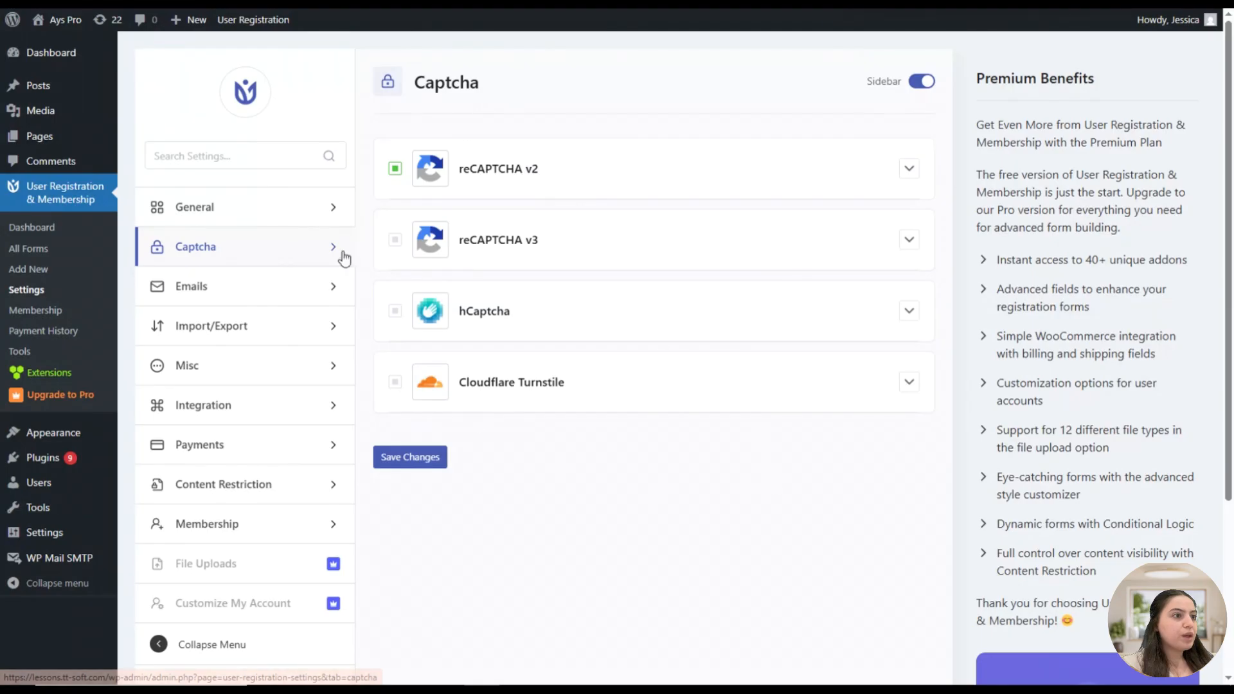
click(396, 470)
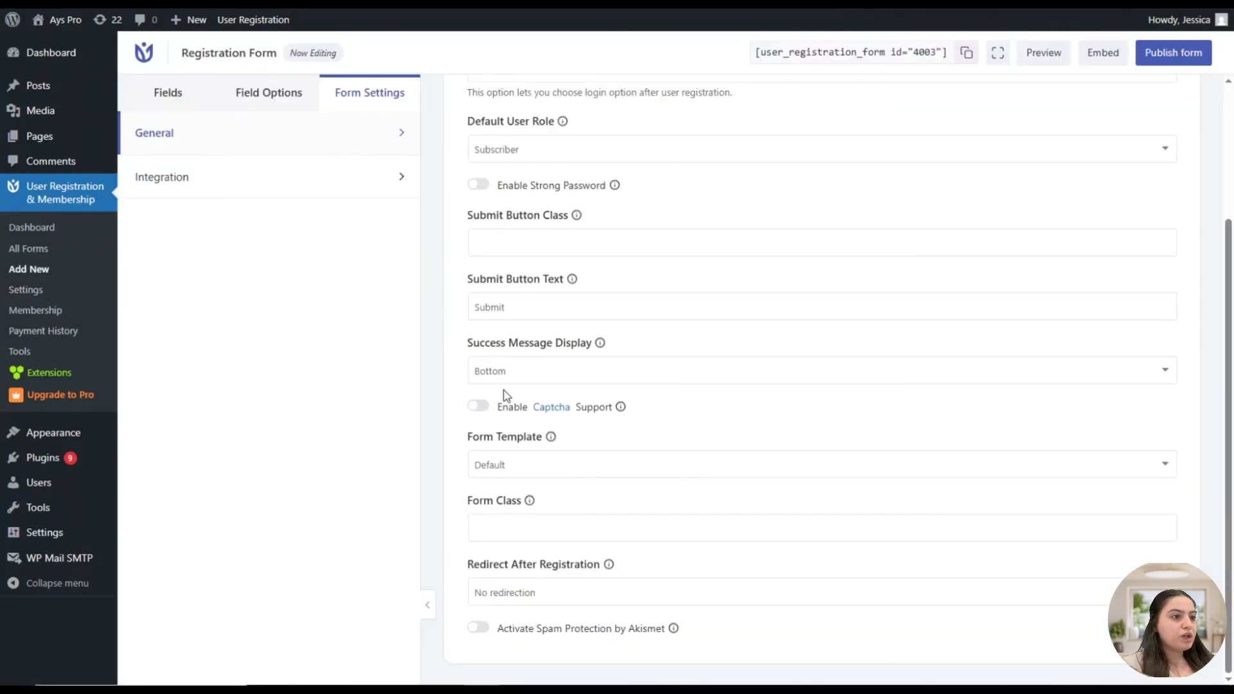
Check the form template choices, keep the template at Default, and publish the registration form
click(533, 460)
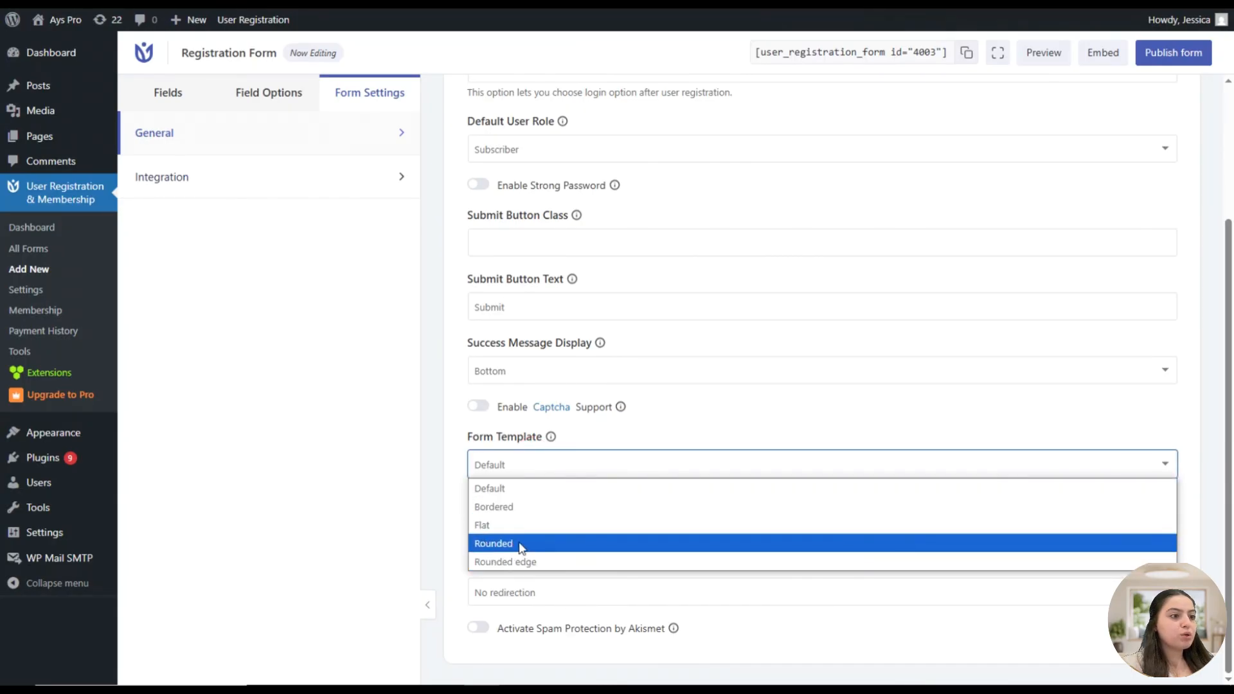
click(525, 489)
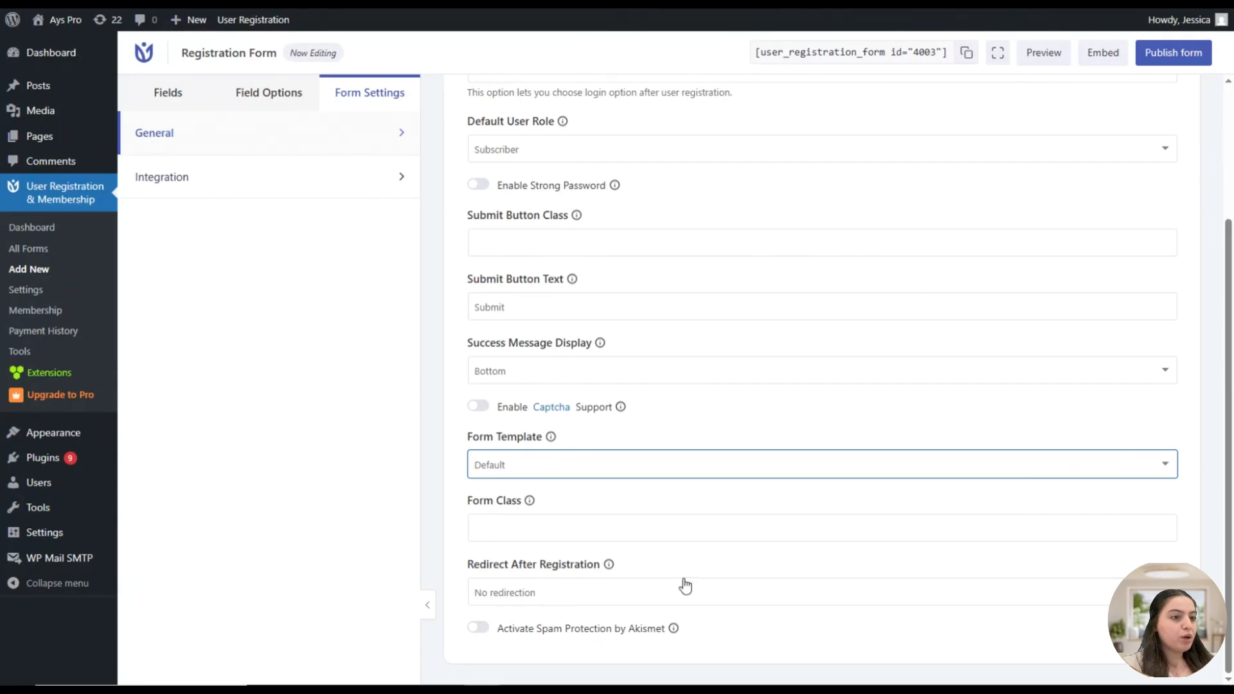
scroll(781, 578, up, 3)
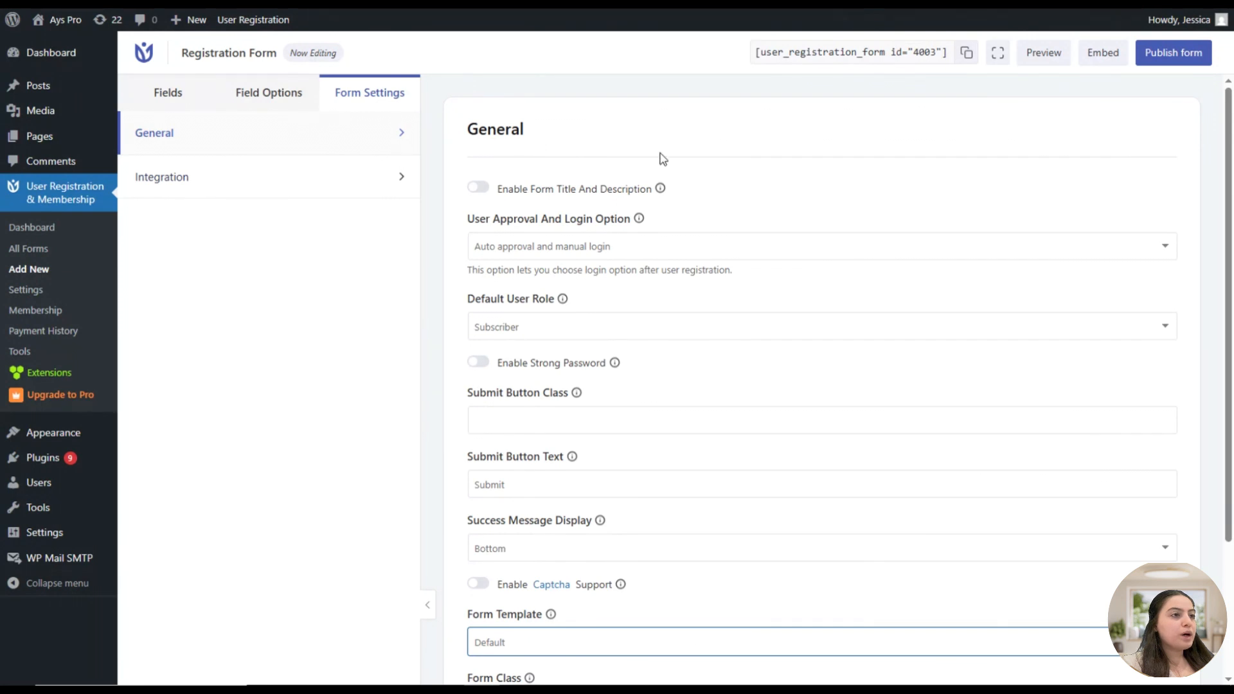
click(1174, 53)
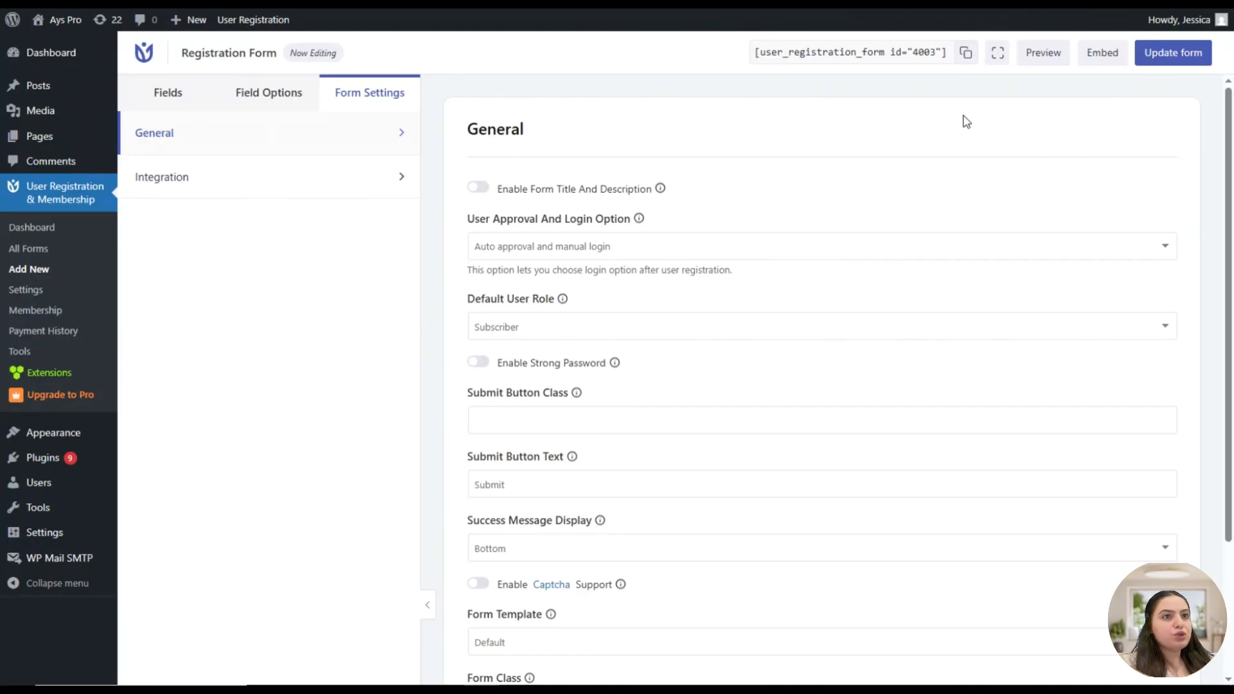
Copy the registration form's shortcode and create a new page titled "Registration" containing [user_registration_form id="4003"]
click(961, 64)
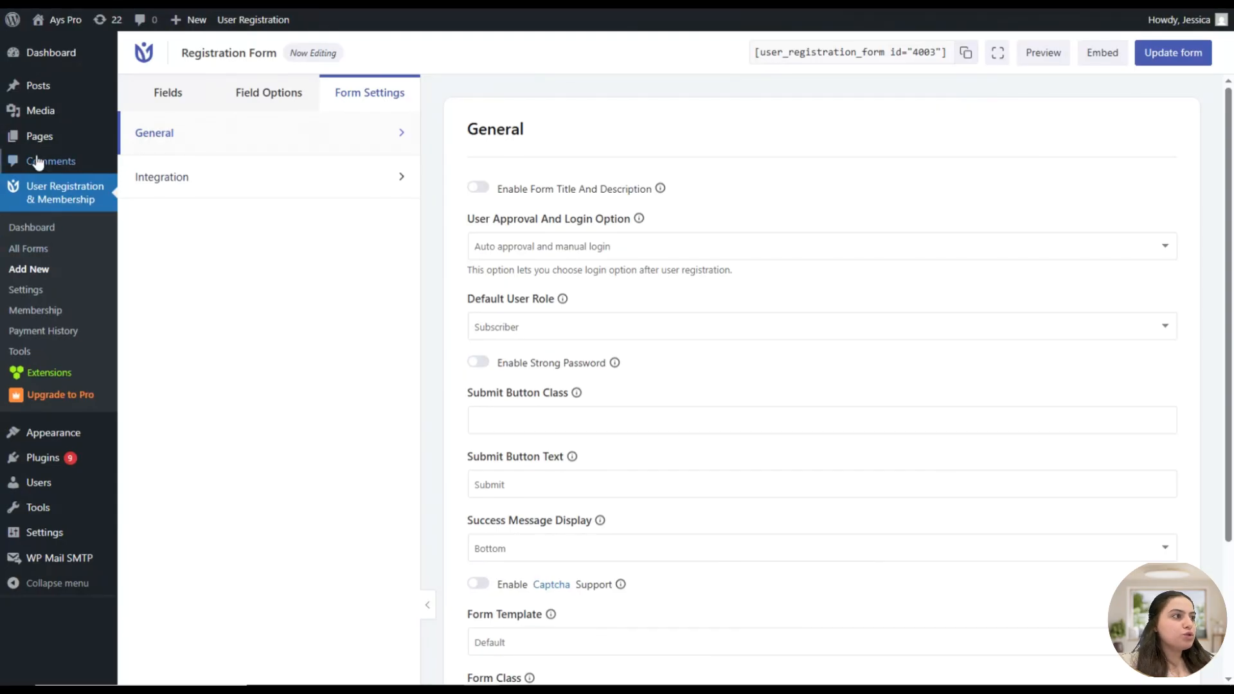
mouse_move(56, 143)
click(167, 169)
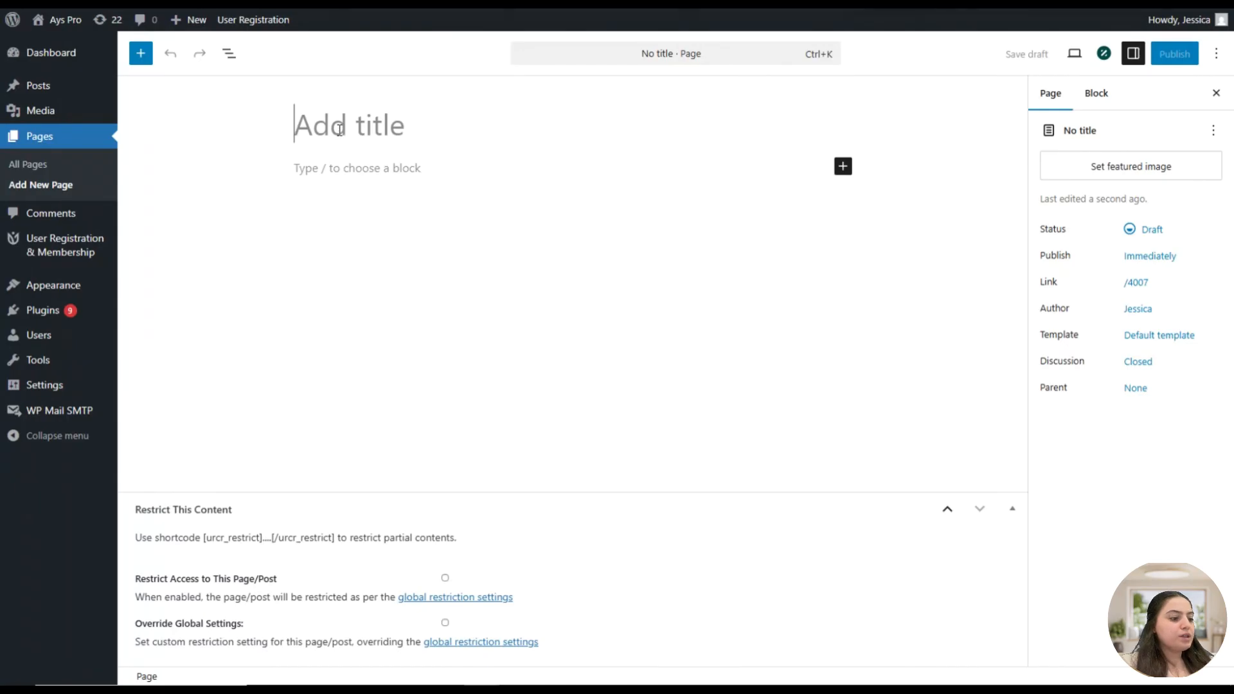
text(Rego)
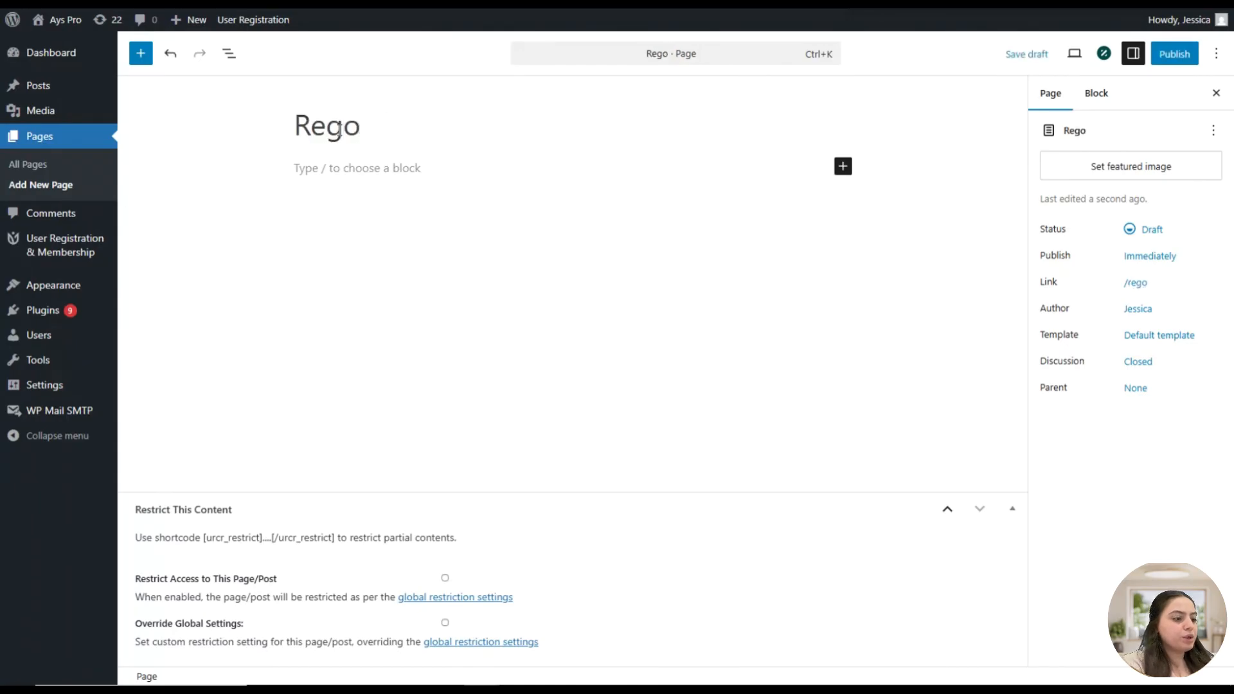
key(BackSpace)
text(is)
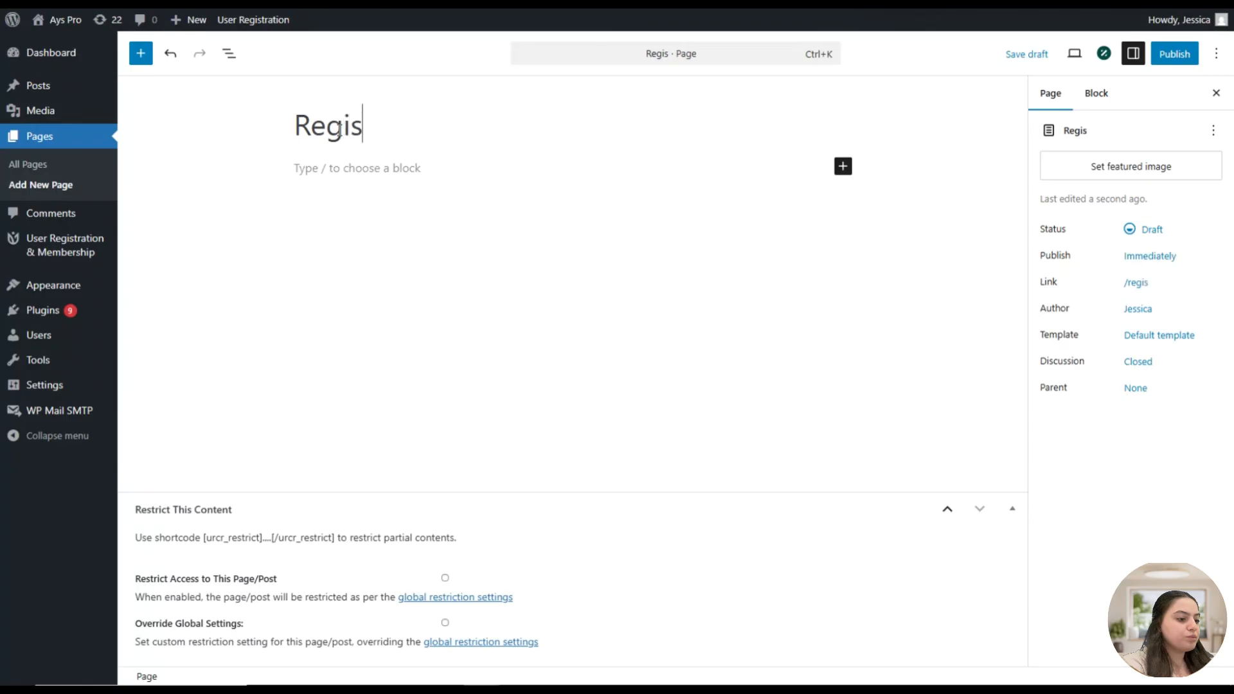
text(tration)
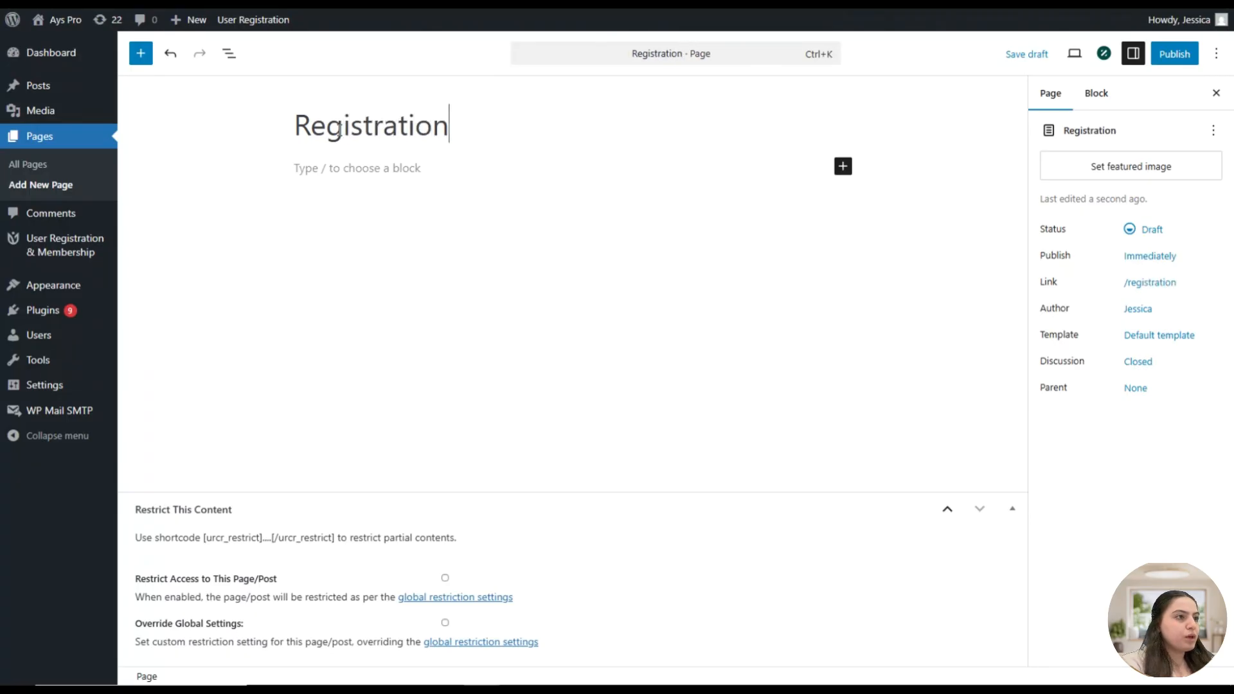
click(340, 169)
key(ctrl+v)
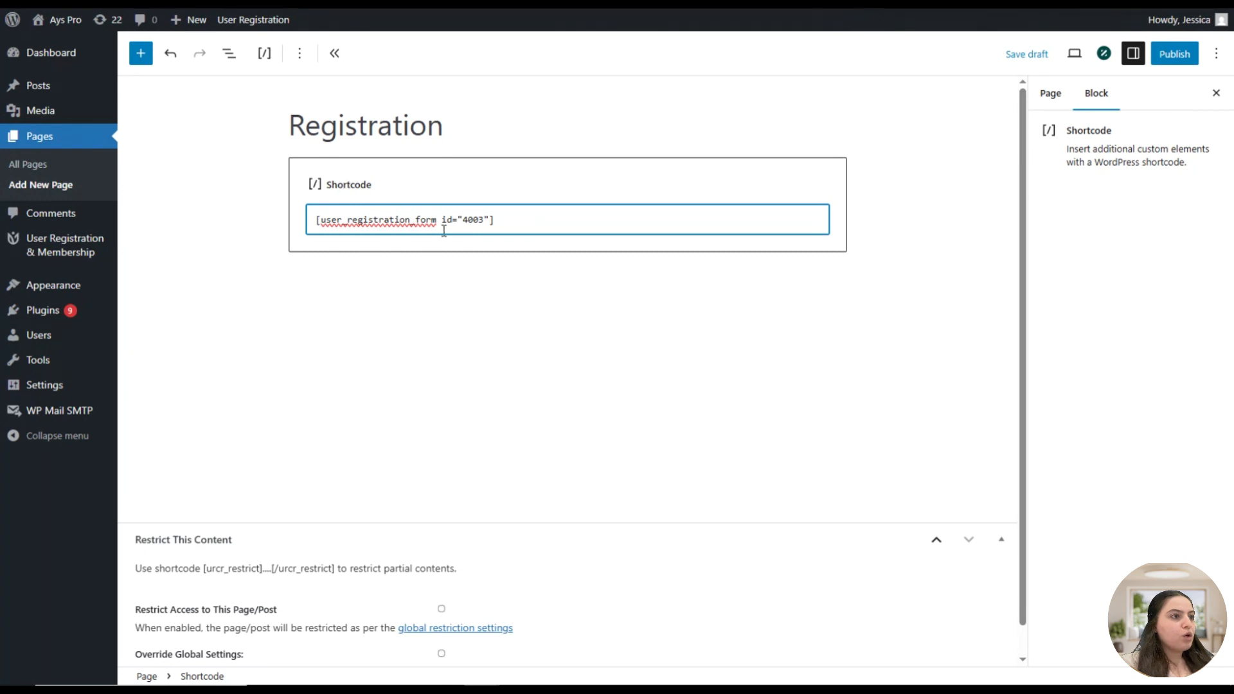
Insert a Registration Form block below the shortcode and set it to display "Registration Form"
click(140, 54)
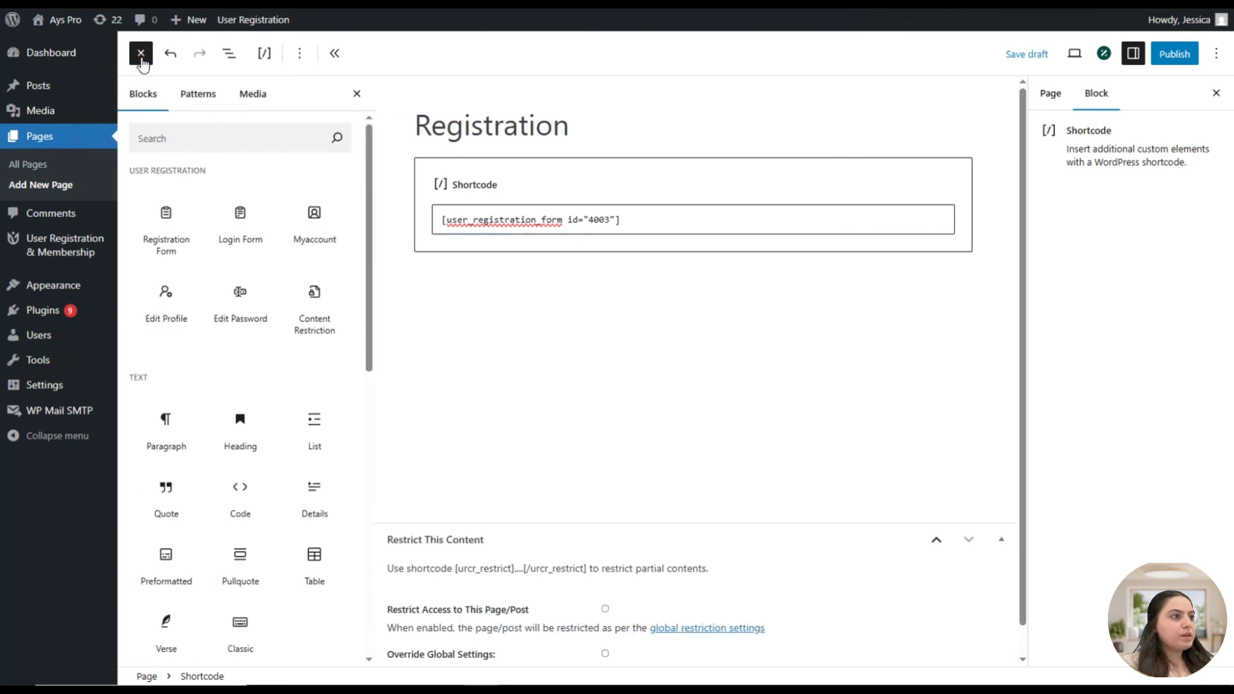
click(167, 238)
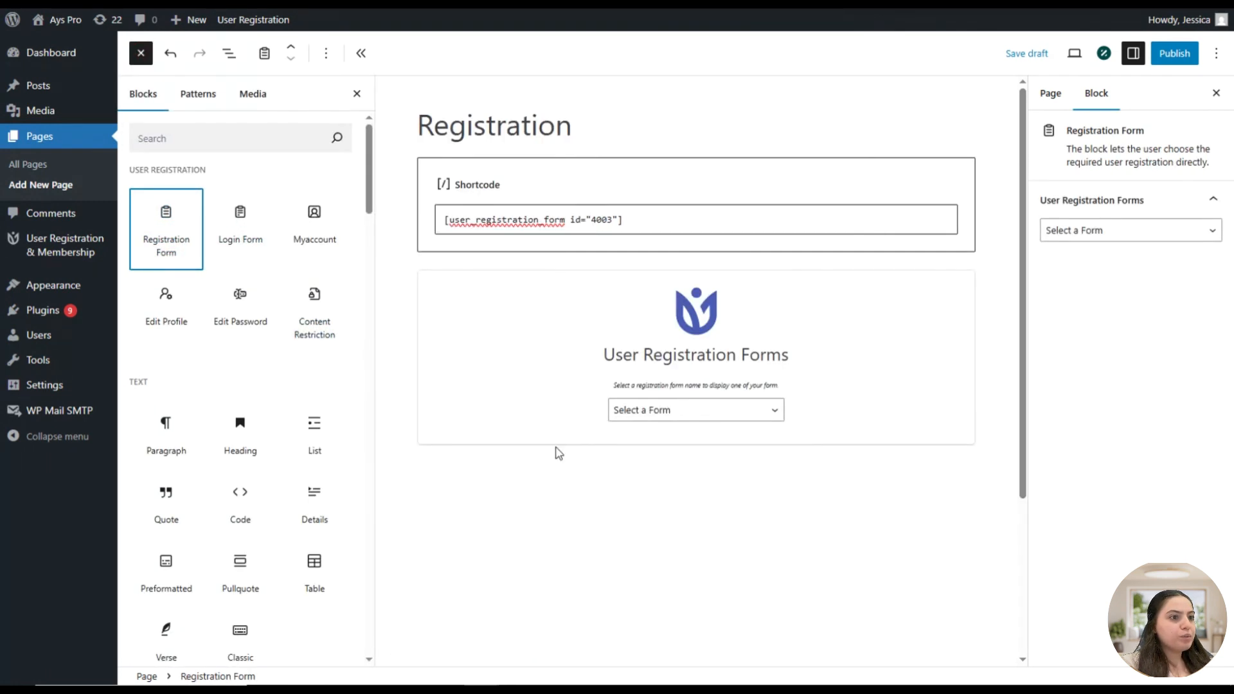
click(644, 416)
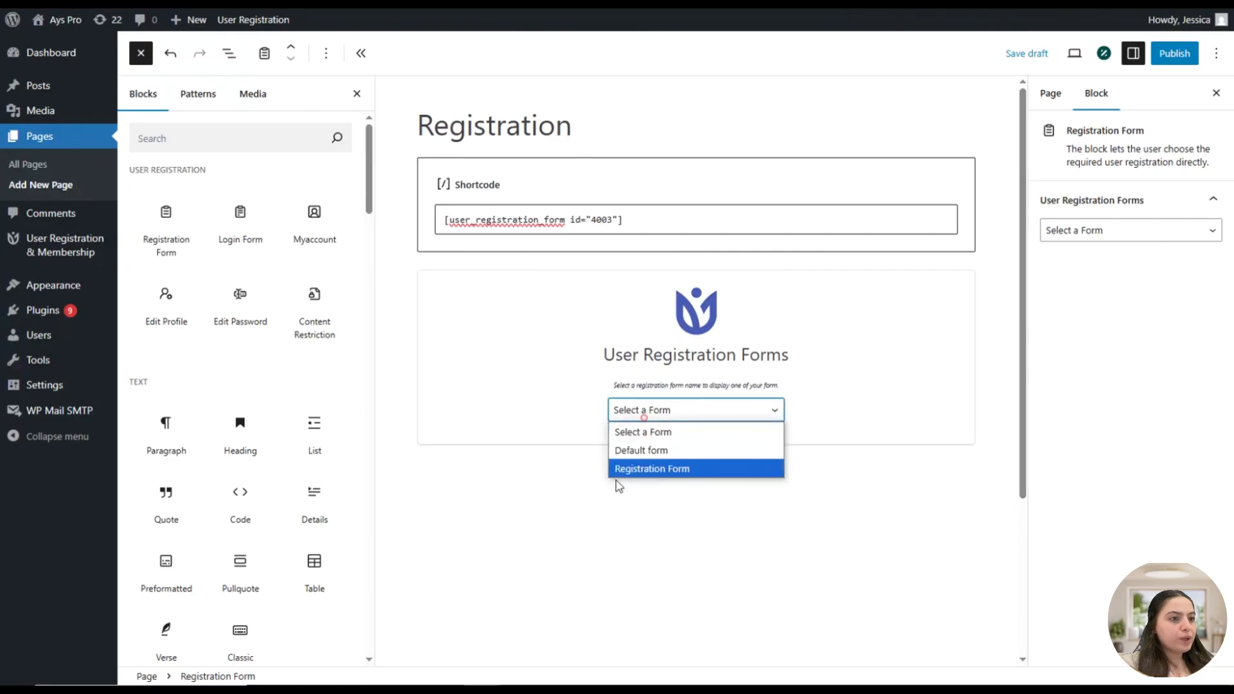
click(654, 469)
scroll(686, 353, down, 5)
scroll(606, 317, up, 5)
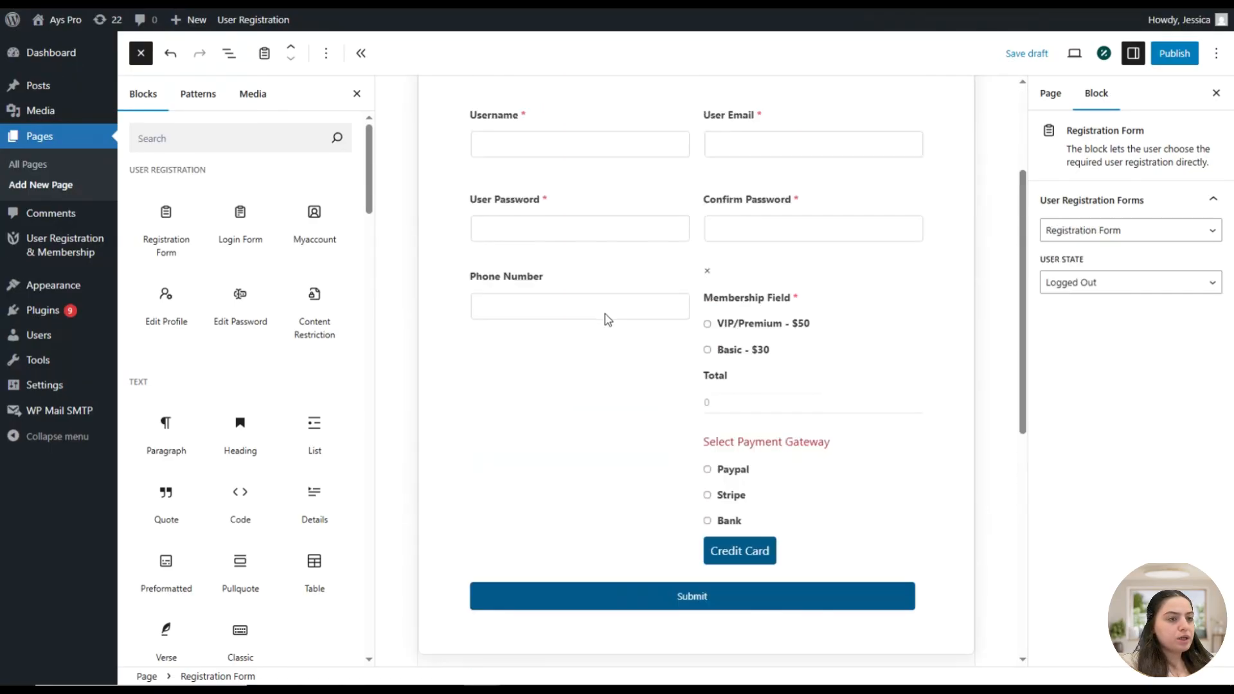
Delete the shortcode block above the embedded form and publish the Registration page
click(687, 181)
key(Delete)
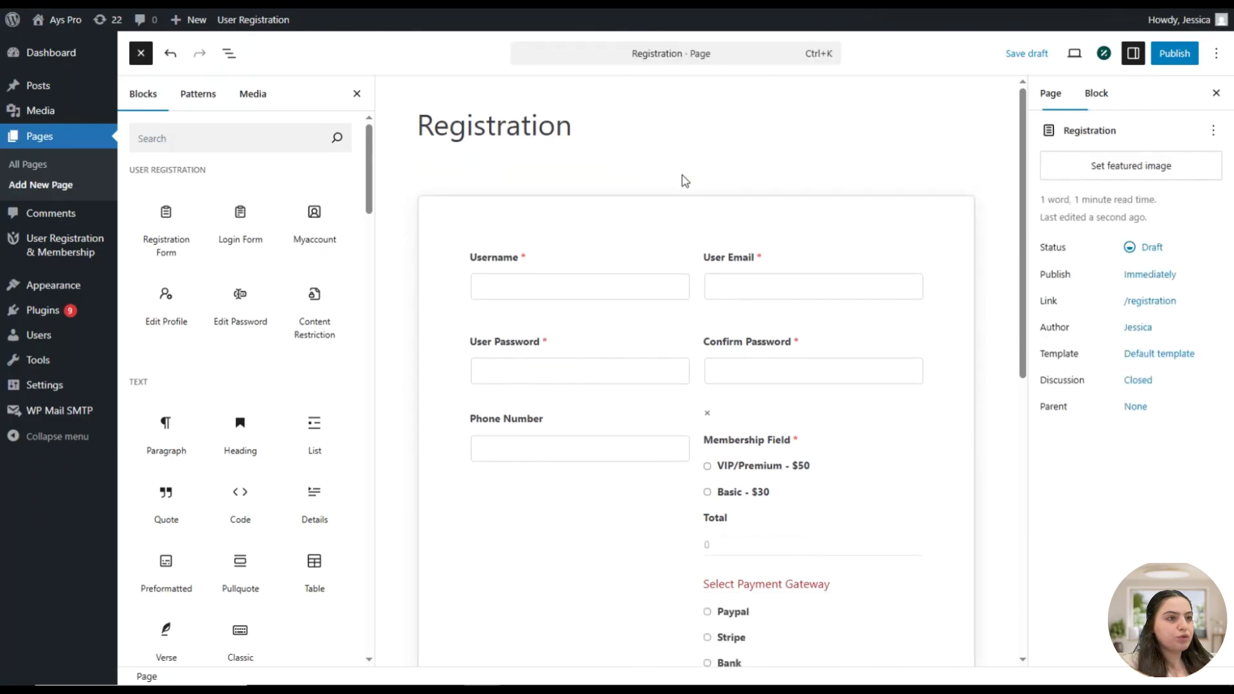
scroll(681, 215, down, 5)
scroll(701, 253, up, 5)
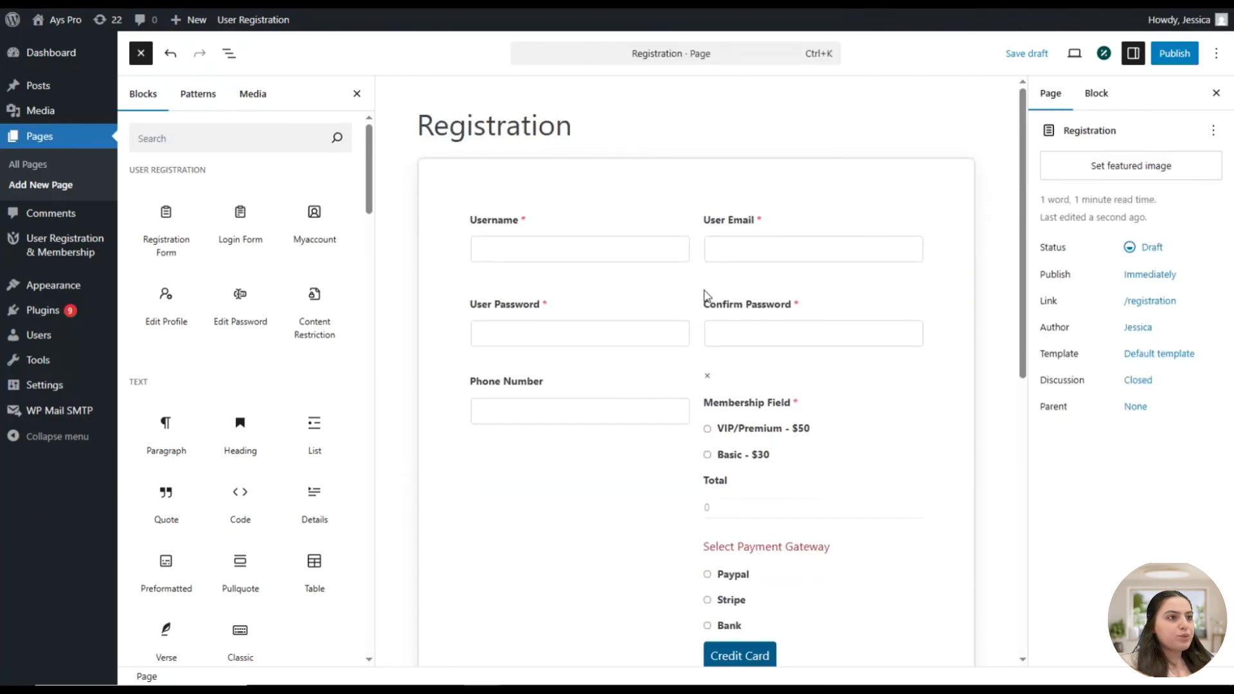
click(1179, 54)
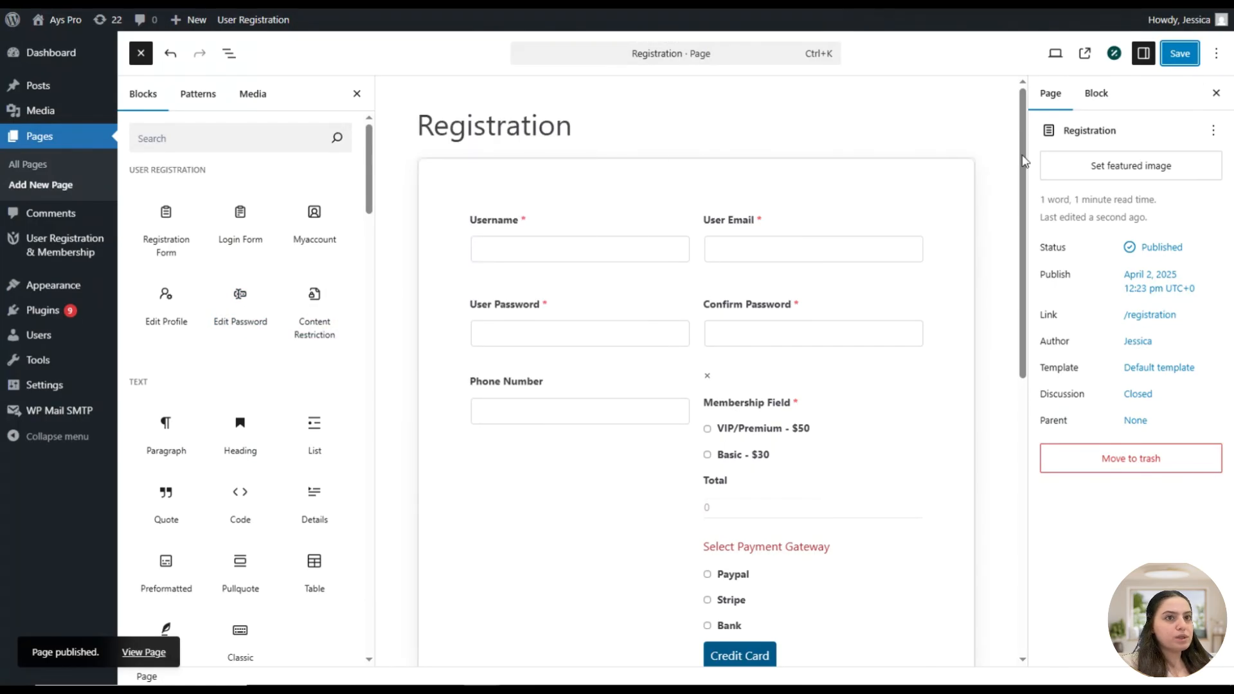
View the published Registration page and try the VIP/Premium and Basic membership choices to check the payment section
click(1083, 56)
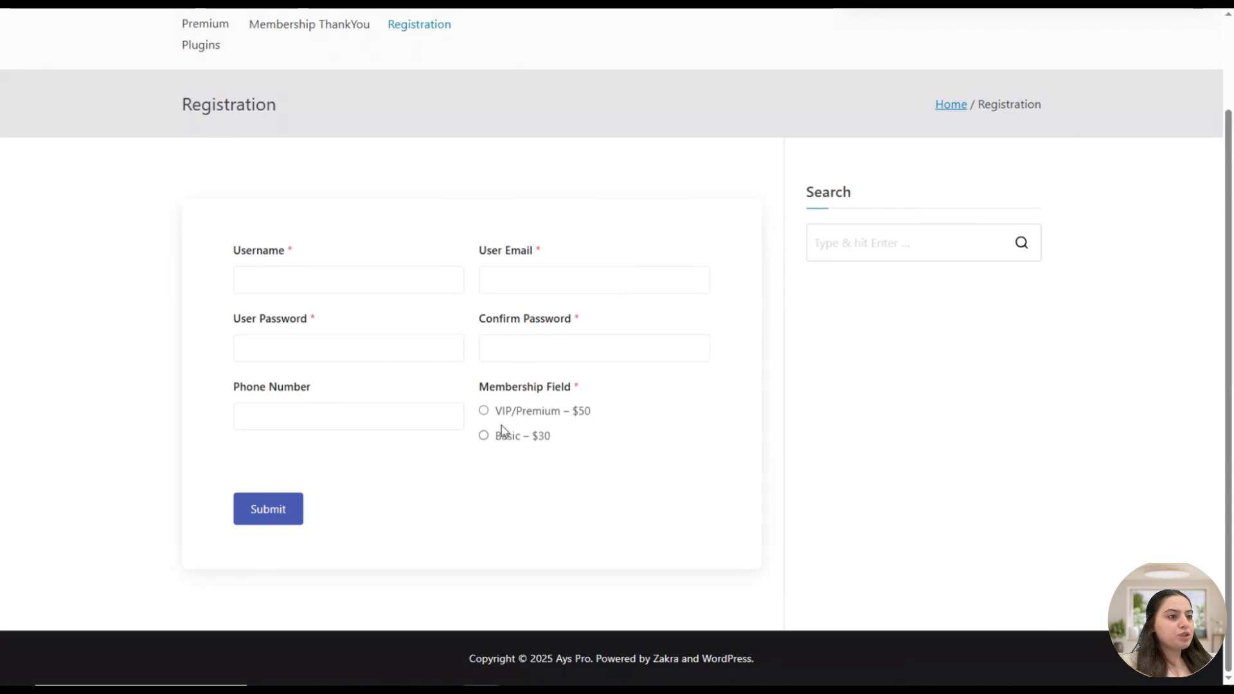
click(522, 438)
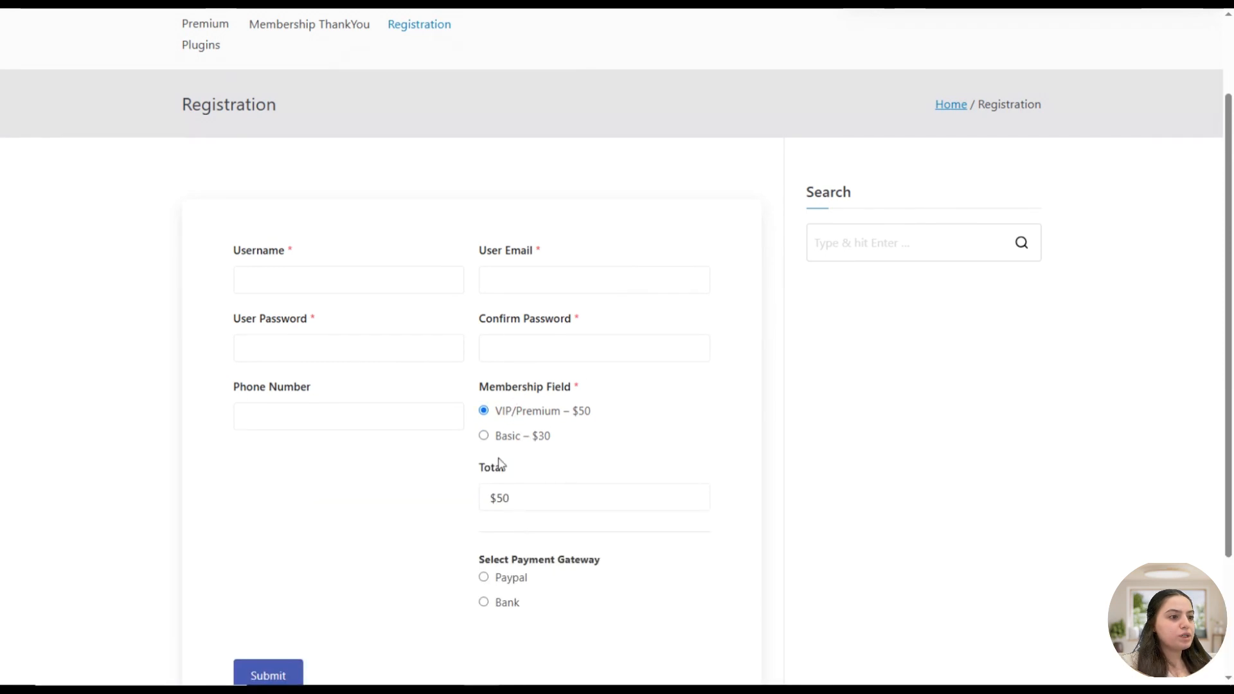
click(502, 436)
scroll(530, 492, down, 3)
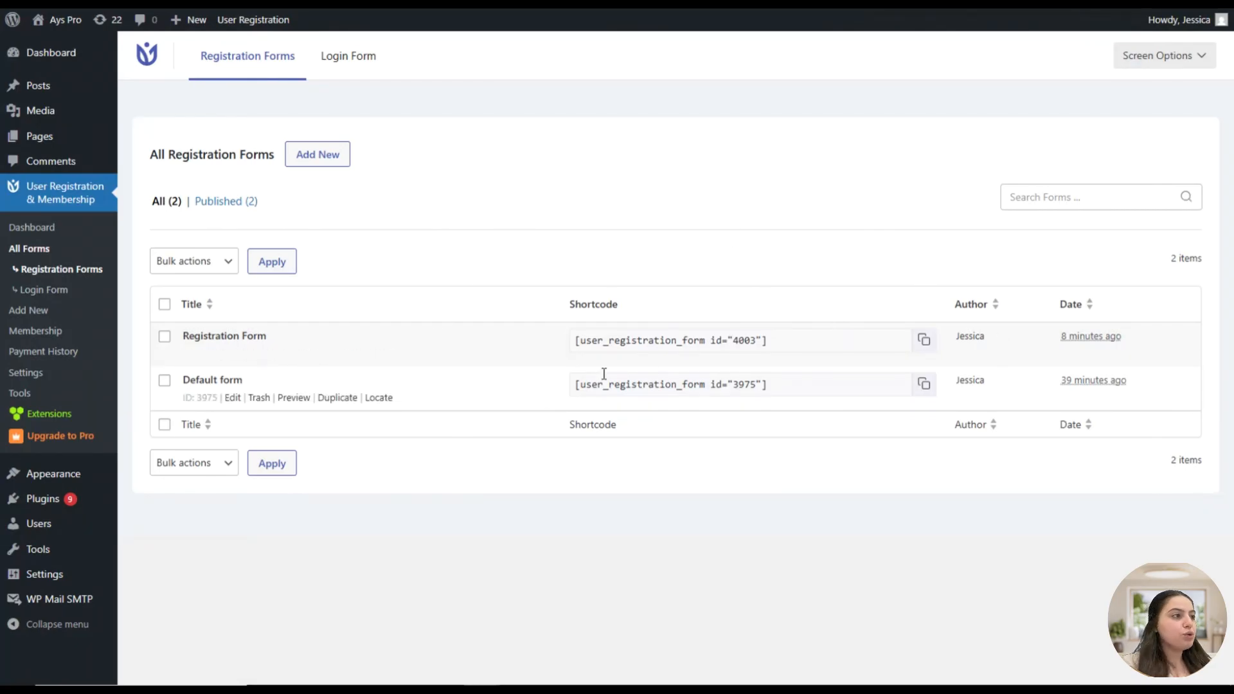
Open the login form's general settings and check the template and login method choices, keeping "Default" and "Username or Email"
click(78, 290)
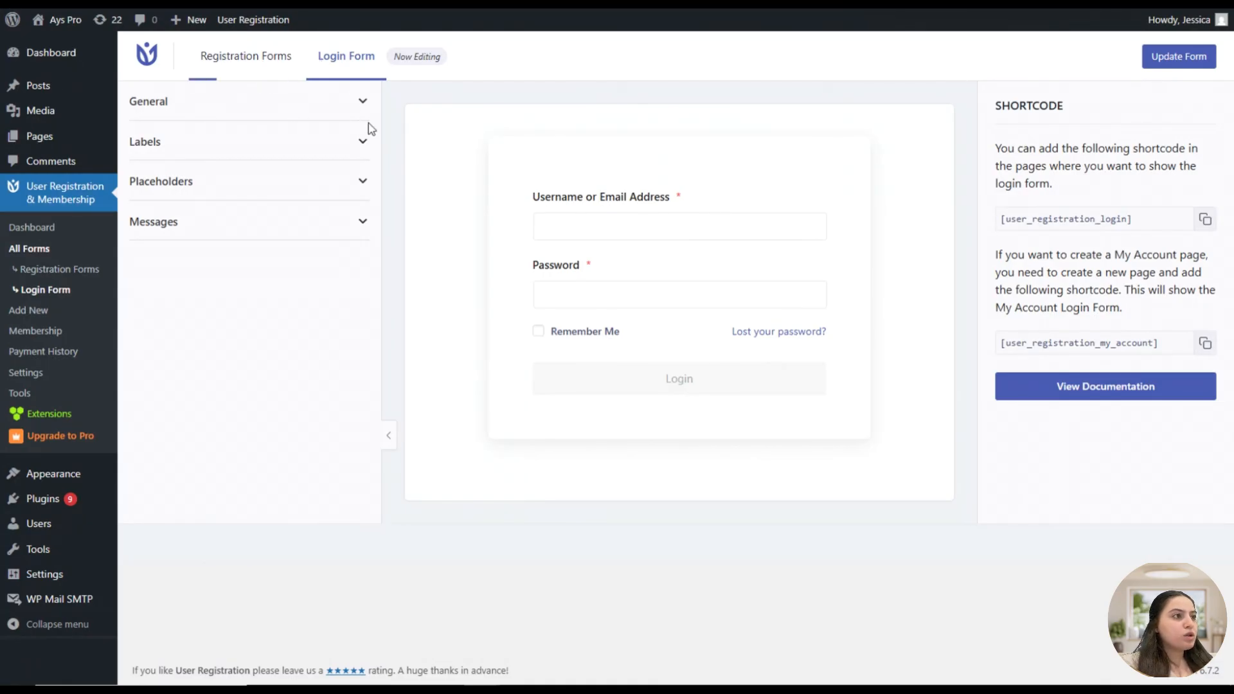
click(346, 99)
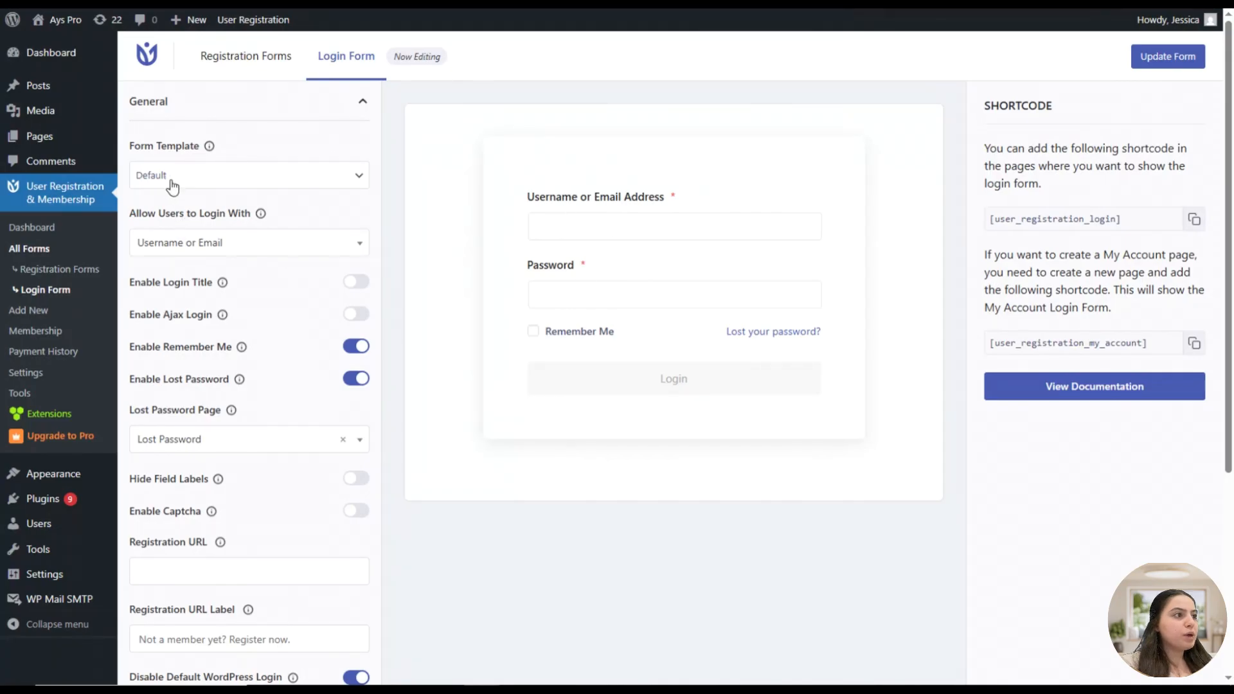
click(265, 185)
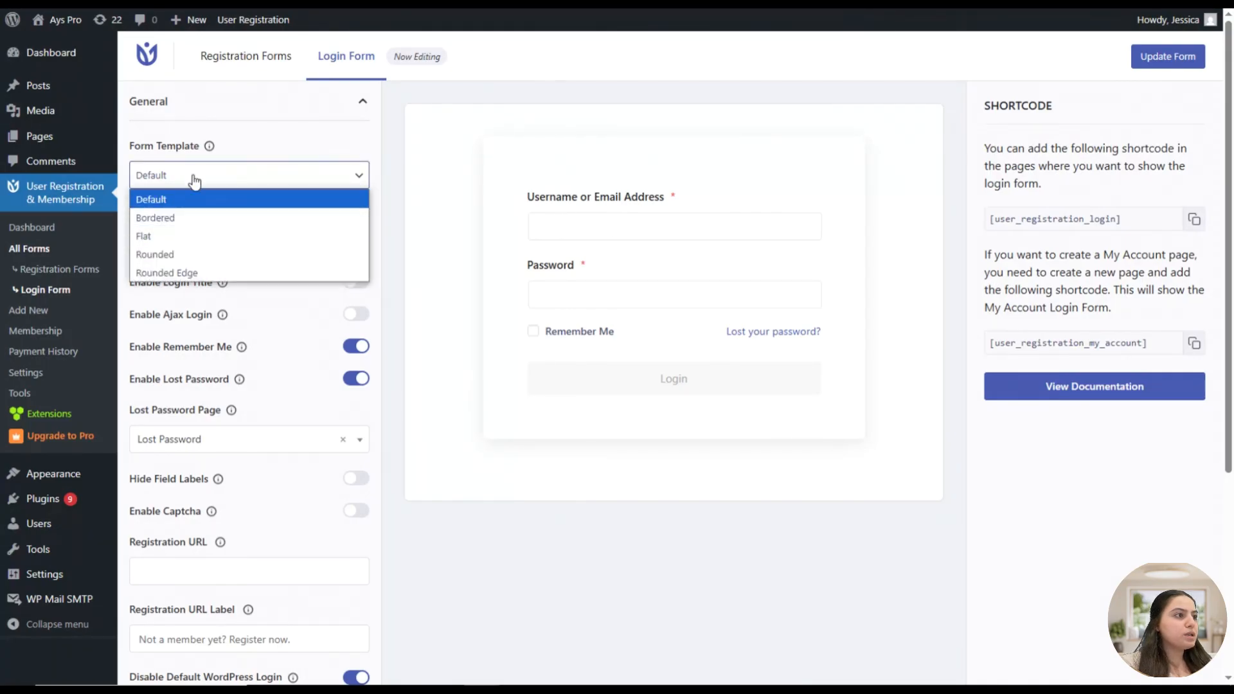
click(234, 136)
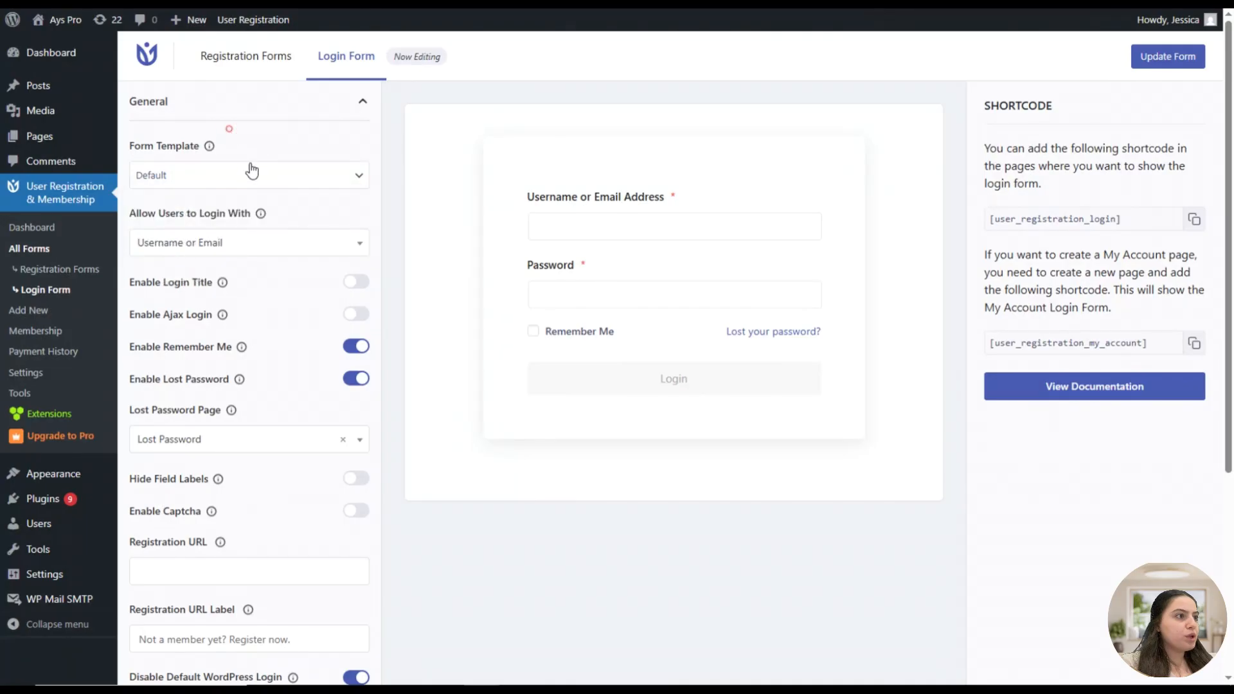
scroll(257, 213, down, 1)
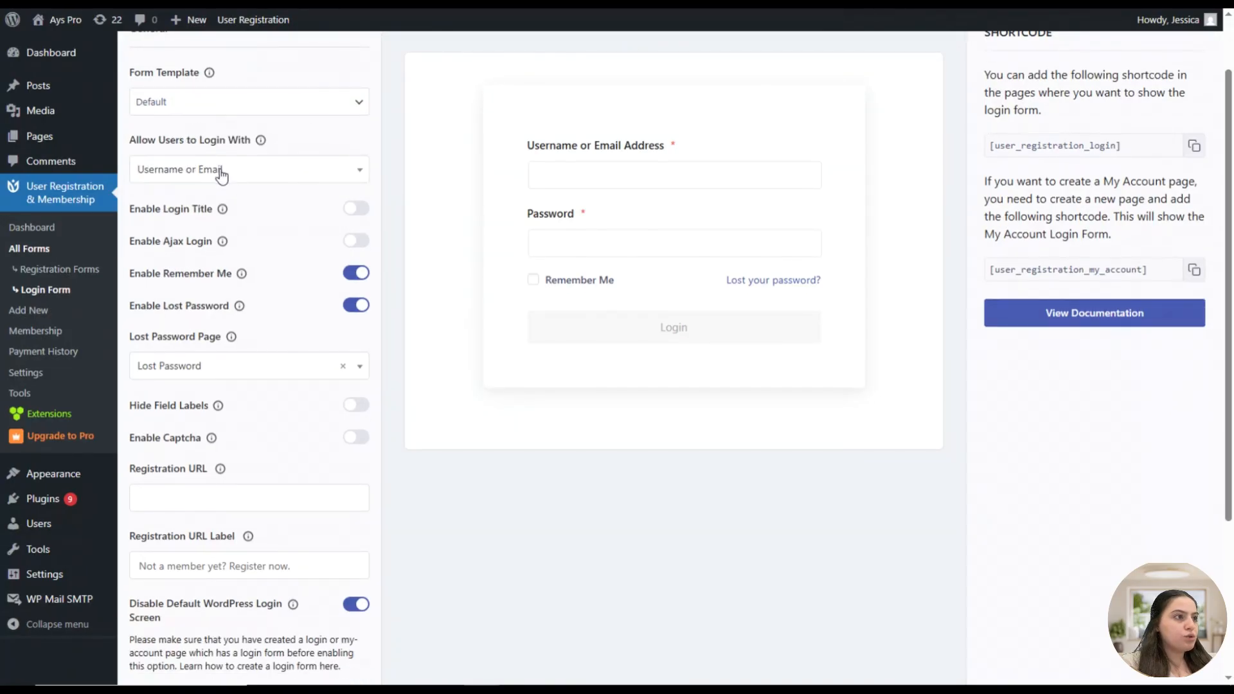
click(223, 171)
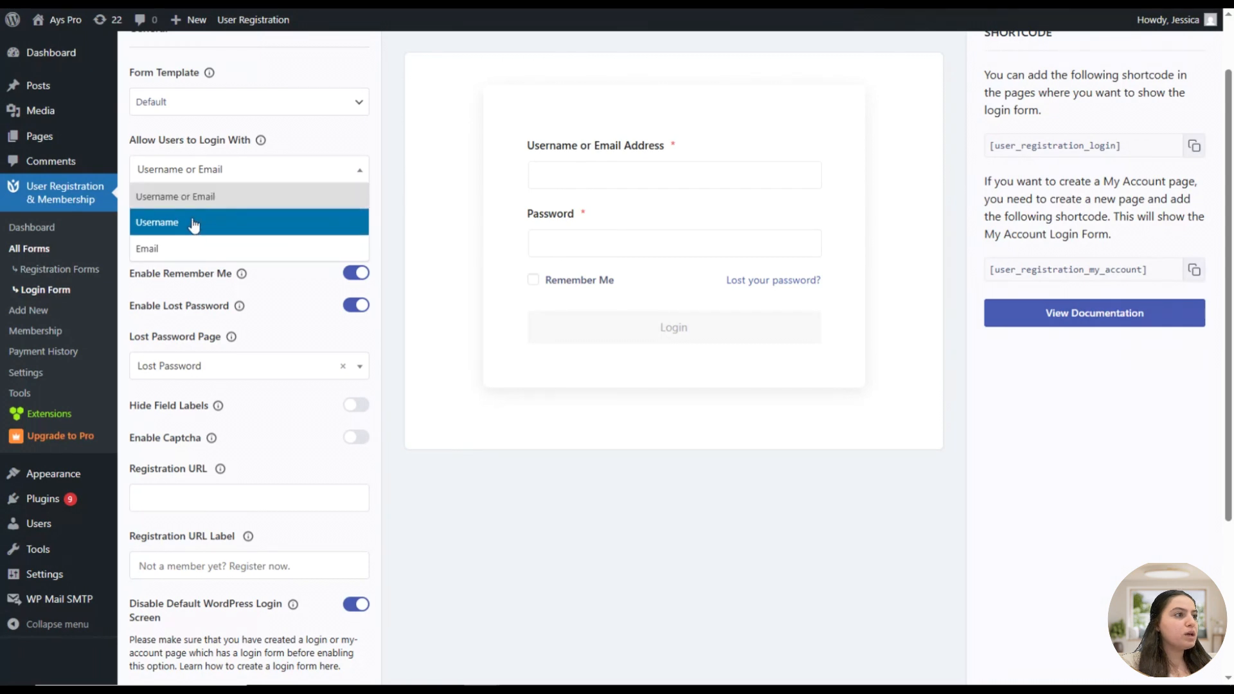
click(283, 136)
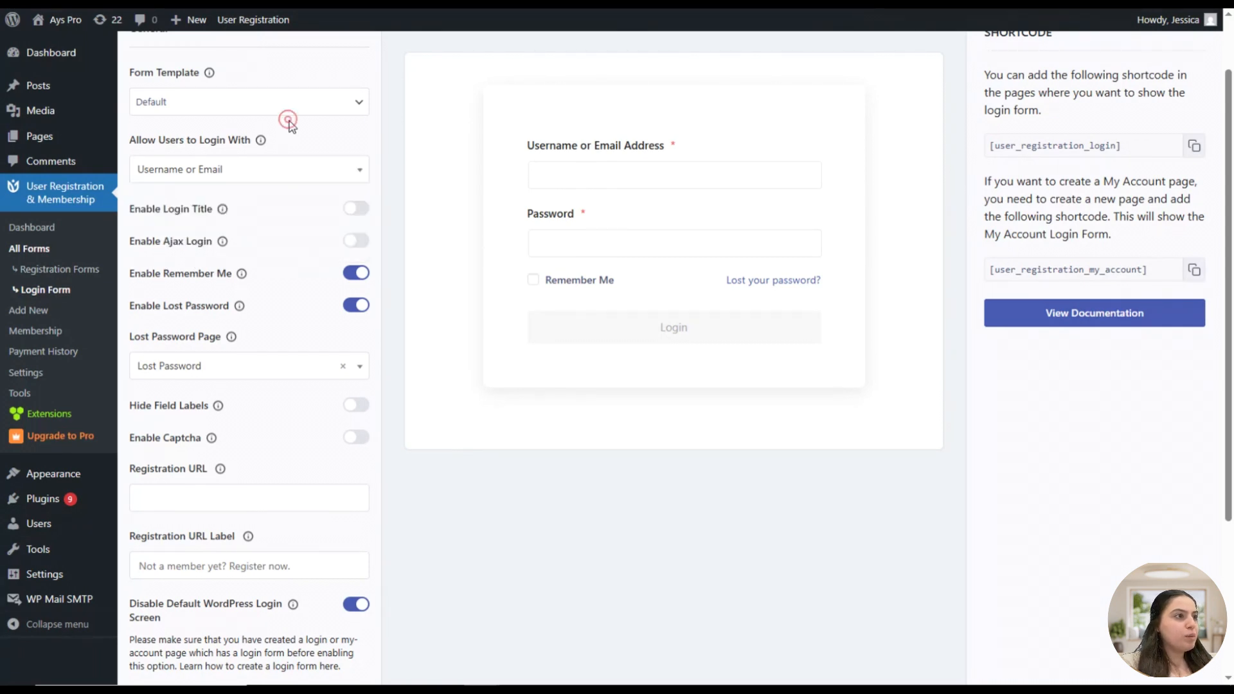
Check the page choices for the login form's lost password page, keeping "Lost Password"
scroll(282, 158, down, 1)
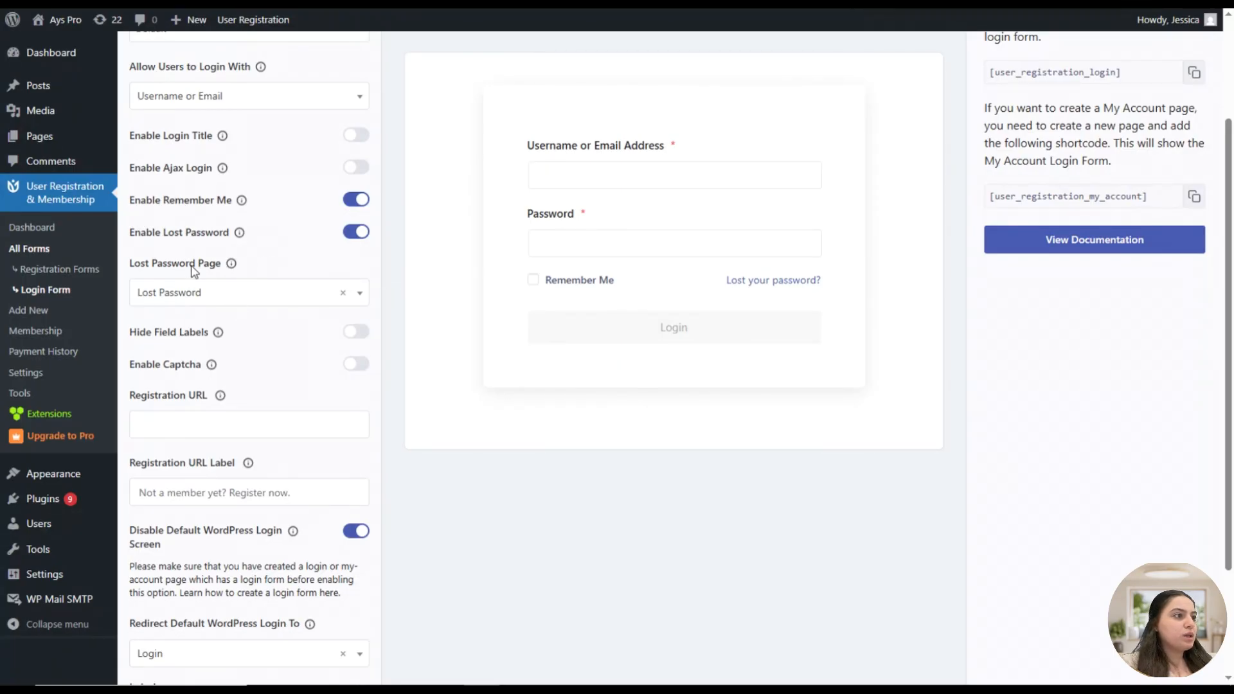
click(226, 297)
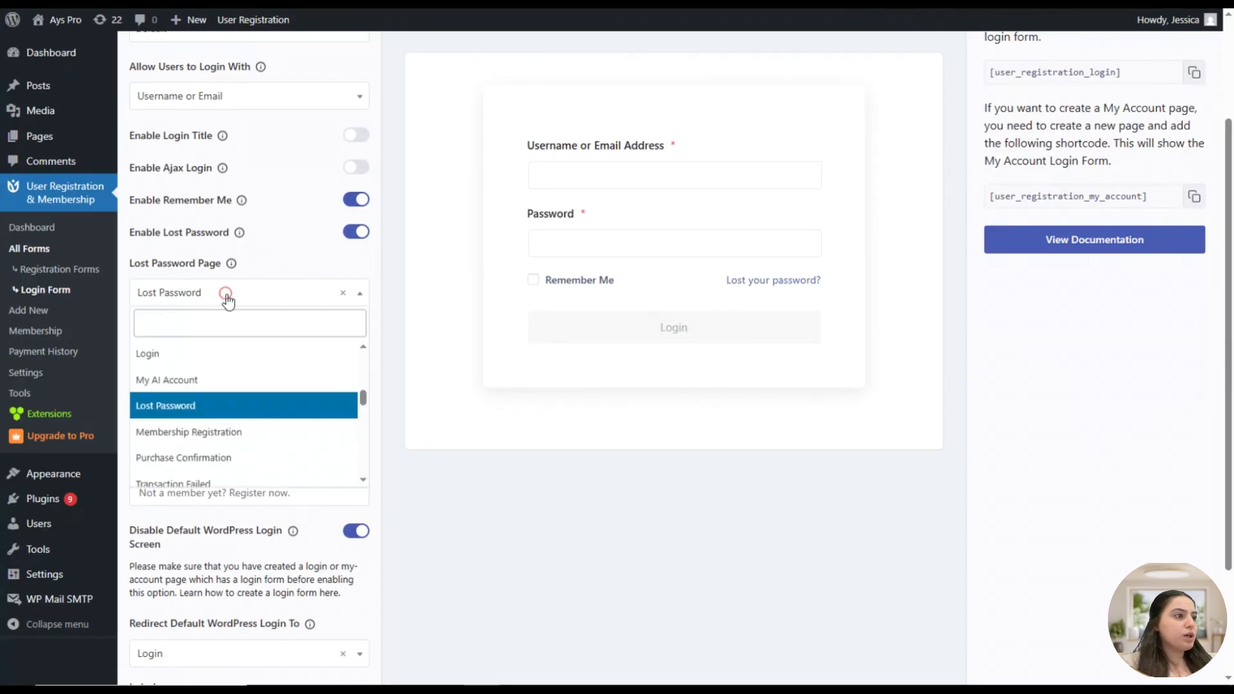
click(198, 405)
scroll(234, 276, down, 1)
scroll(204, 329, up, 2)
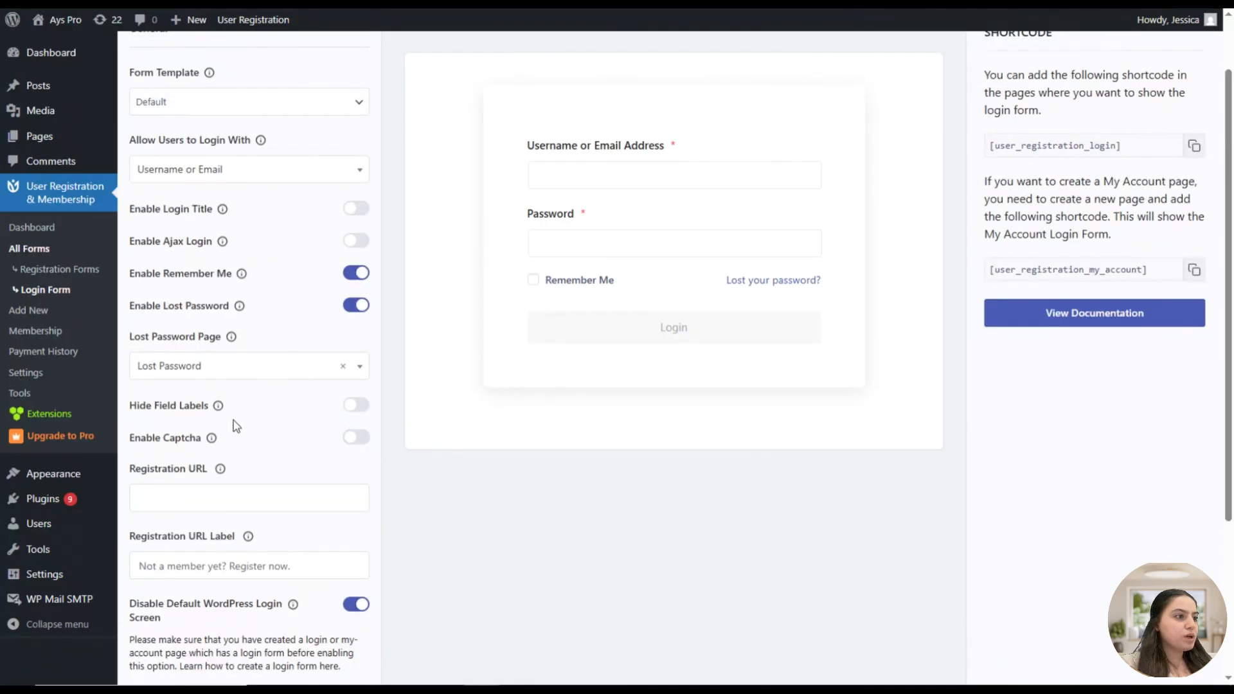
Enable captcha on the login form to see its configuration choice and disable it again
scroll(232, 386, down, 1)
click(358, 372)
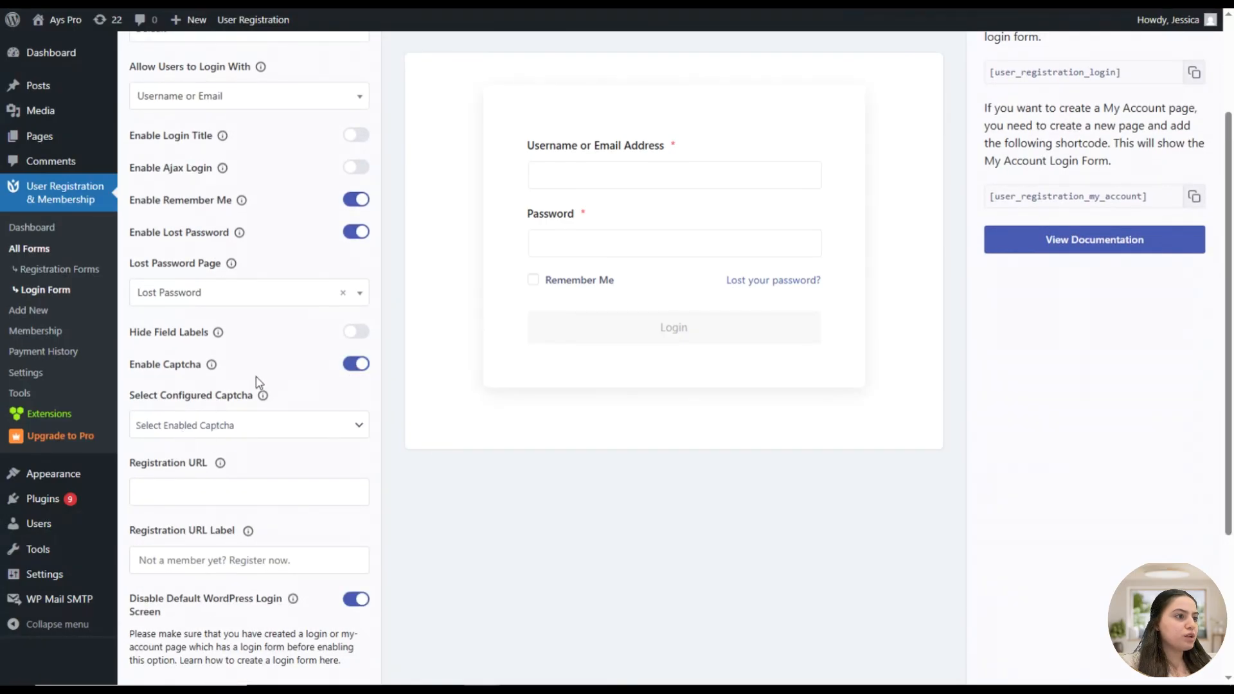
click(353, 366)
Review the login form's registration URL and login redirect options, and its label, placeholder, and message settings
scroll(322, 394, down, 1)
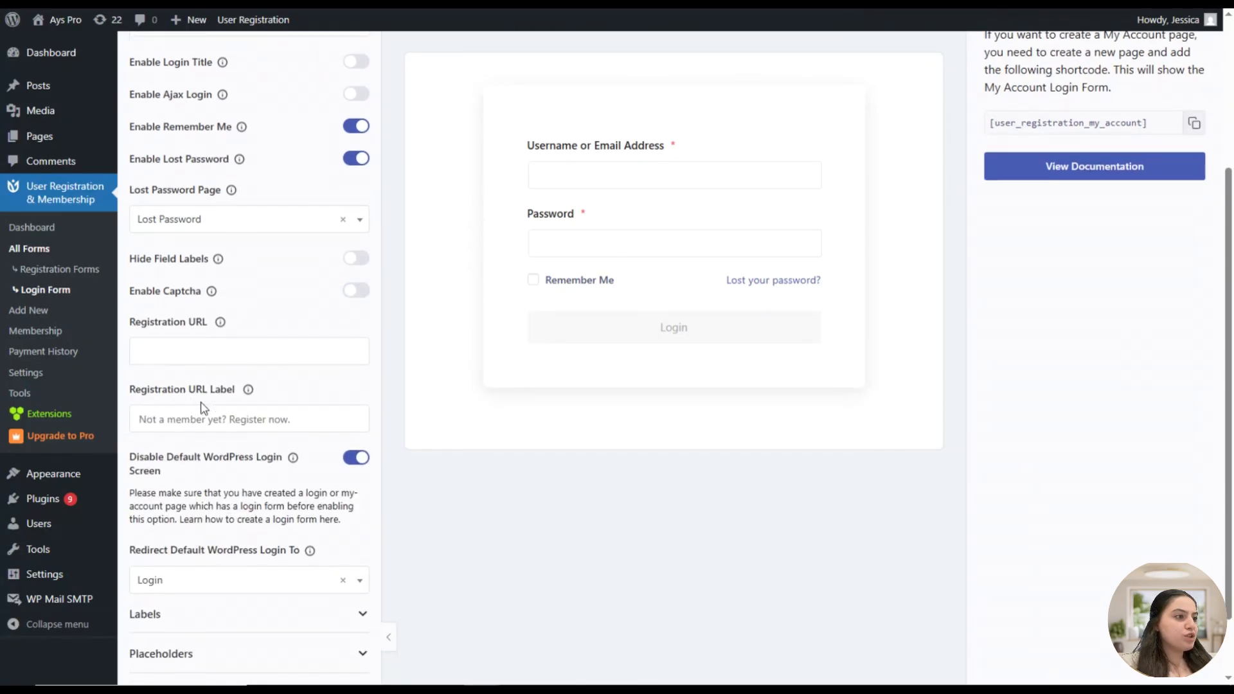
scroll(203, 405, down, 1)
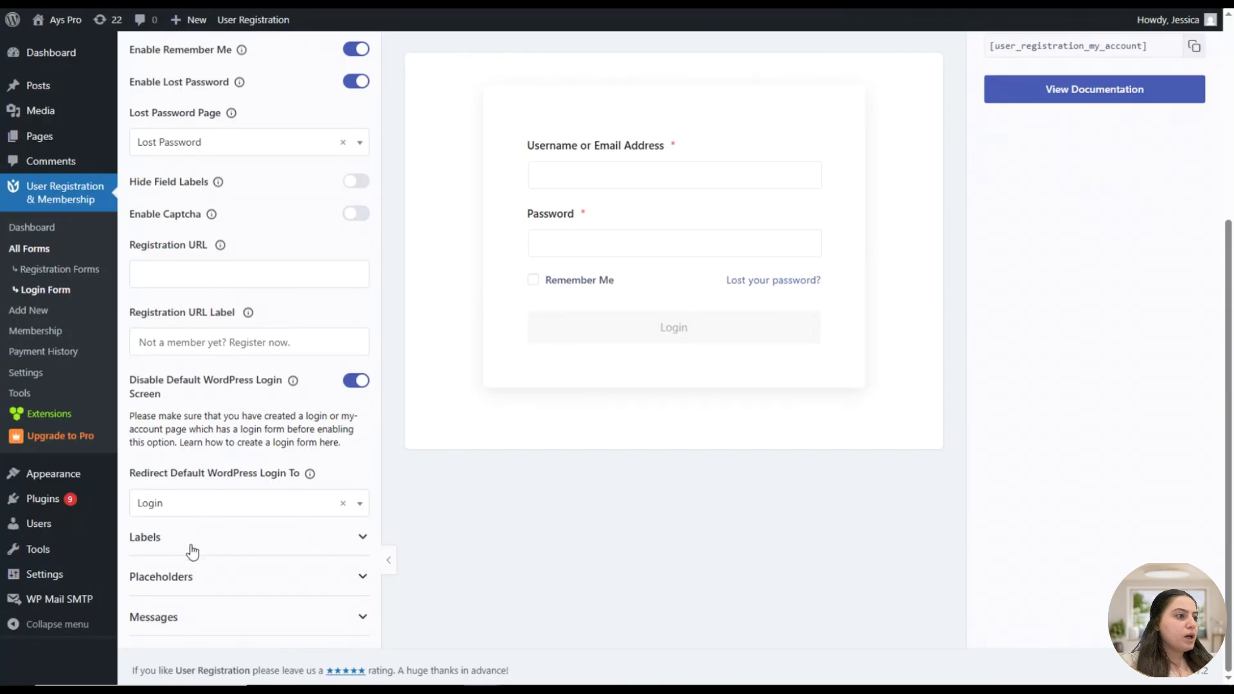
drag(142, 545, 146, 545)
scroll(173, 463, down, 3)
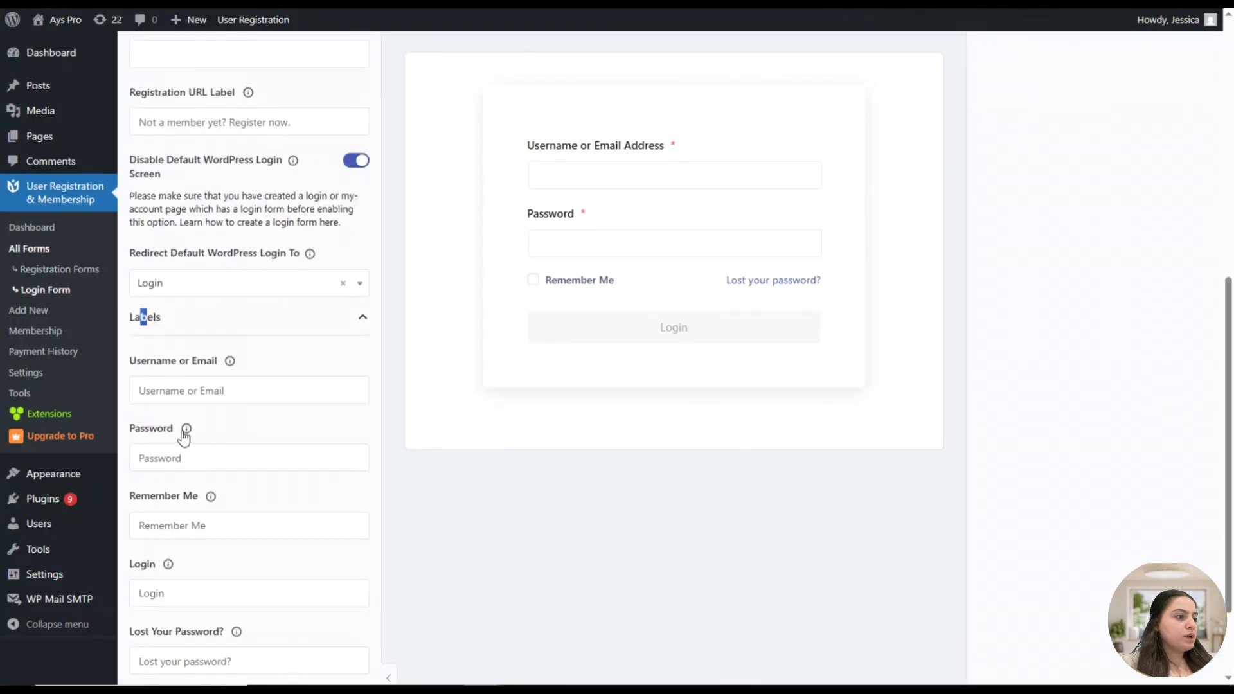
click(268, 342)
scroll(240, 341, down, 1)
click(242, 578)
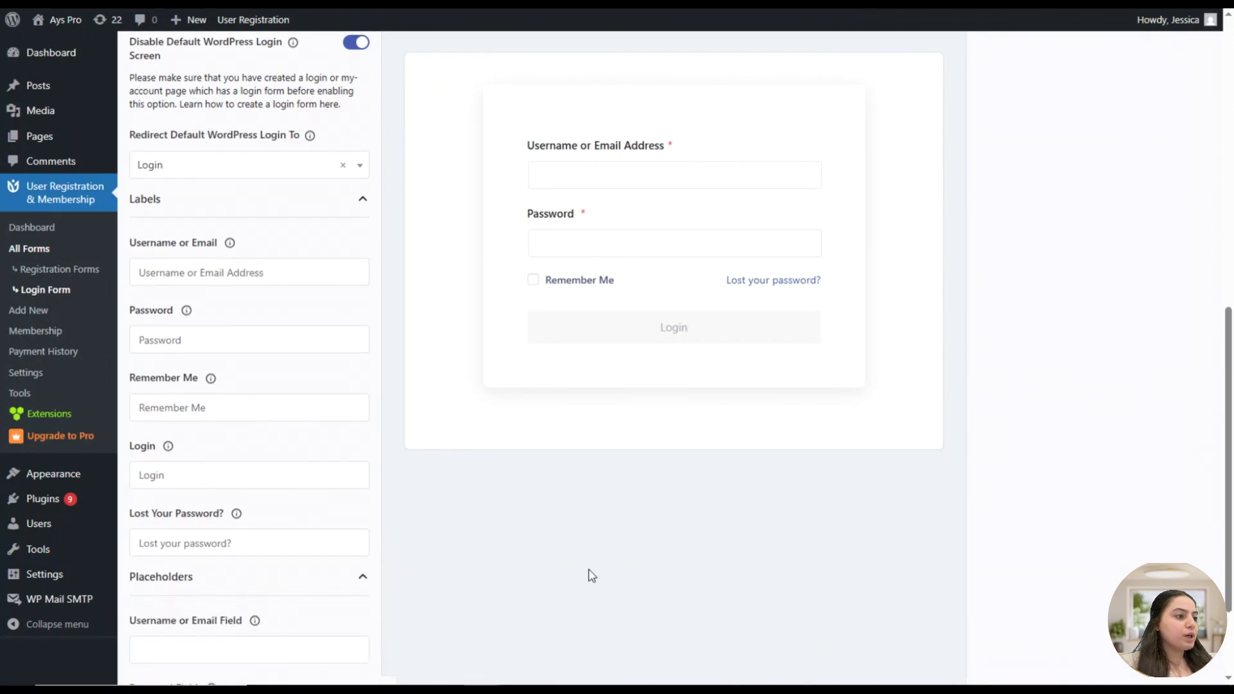
scroll(165, 457, down, 2)
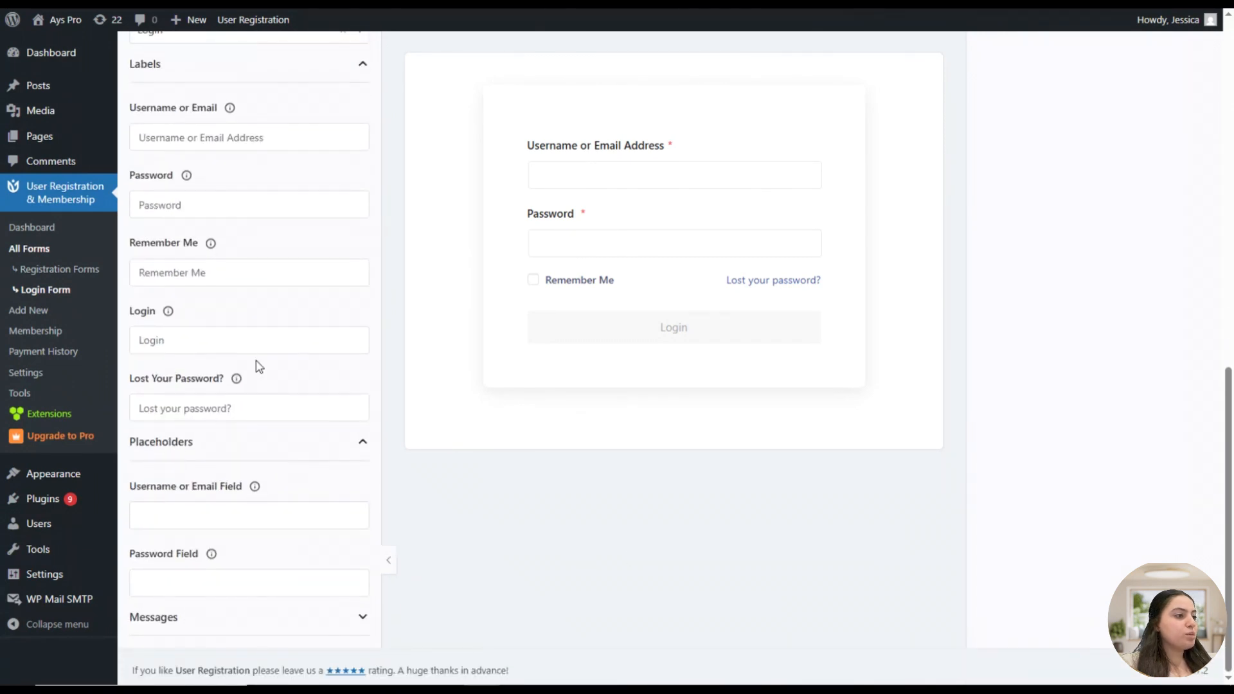
click(243, 619)
scroll(218, 450, down, 5)
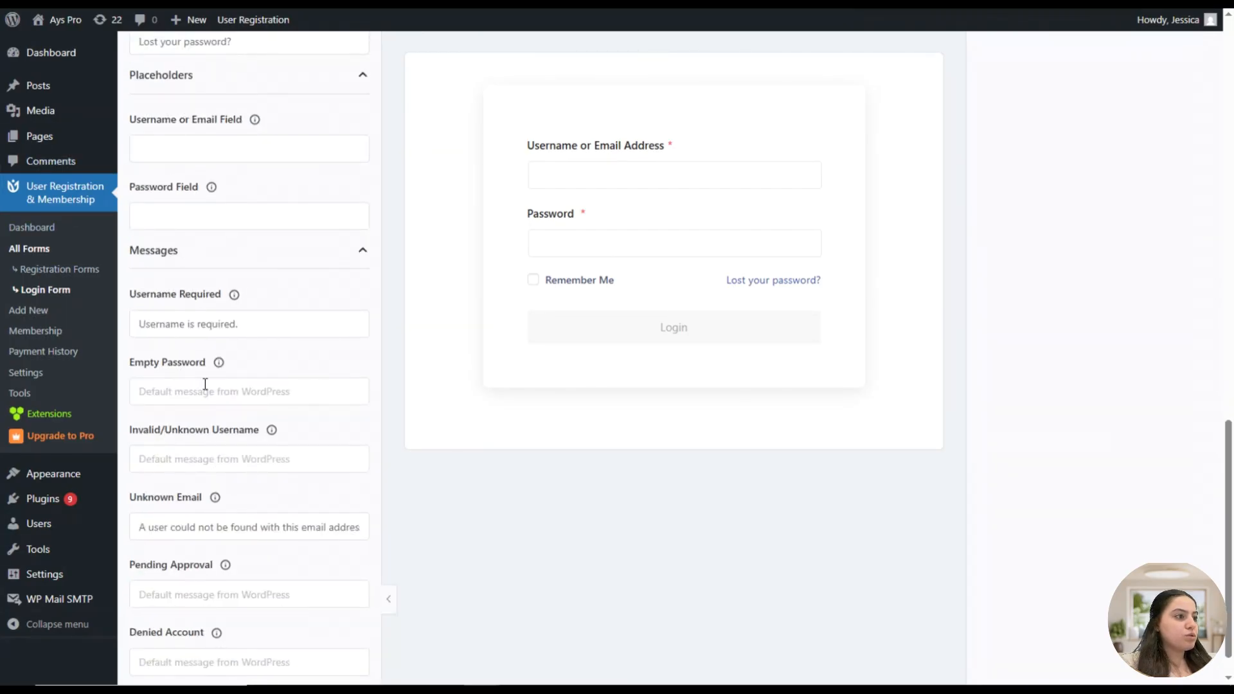
scroll(152, 422, down, 1)
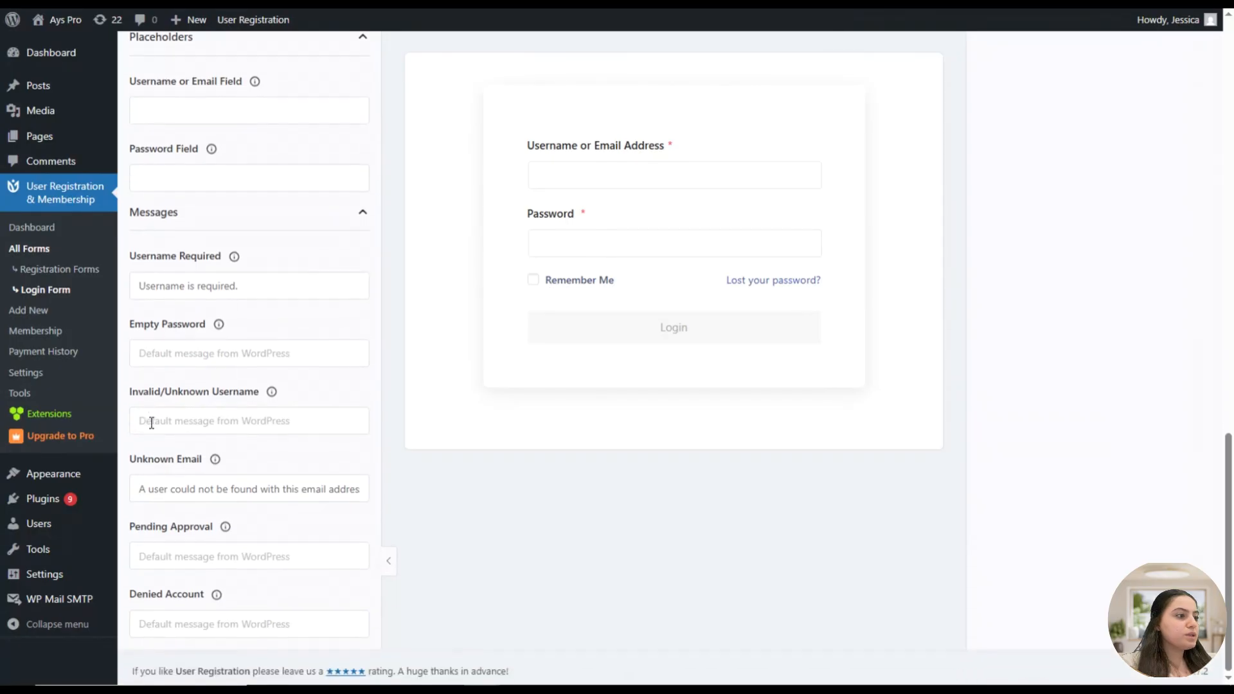
scroll(244, 463, up, 12)
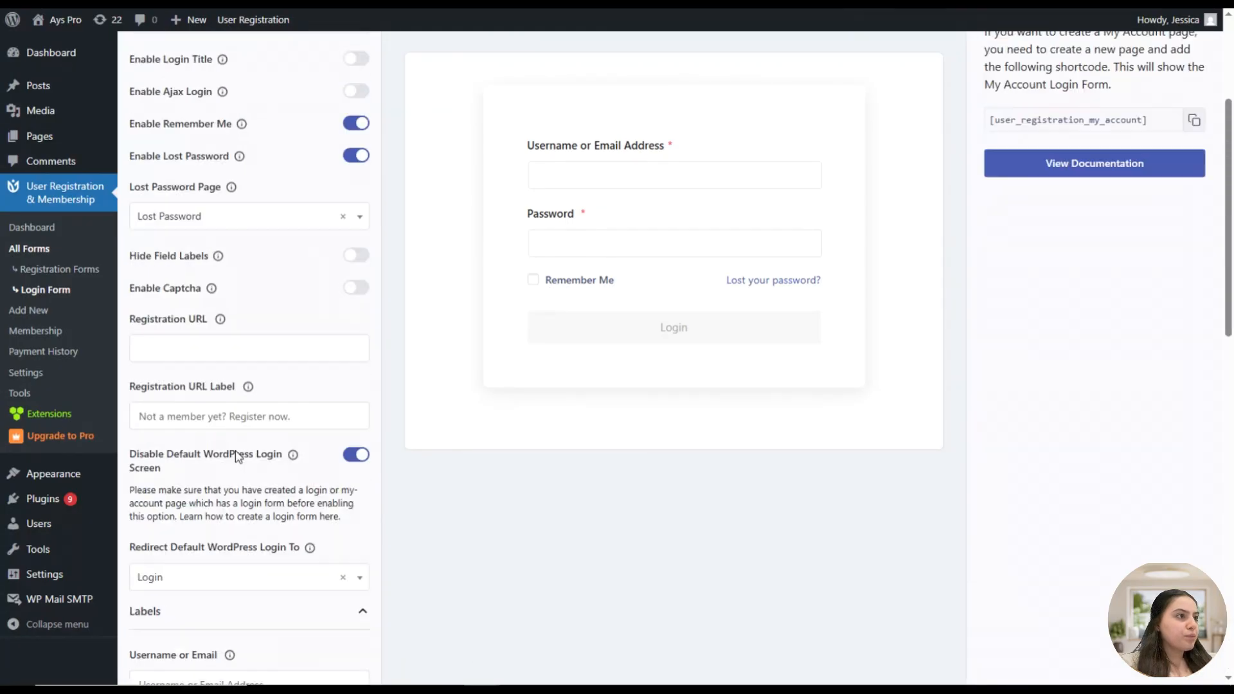
Copy the login form shortcode and paste it into a new page titled "Login"
scroll(239, 456, up, 4)
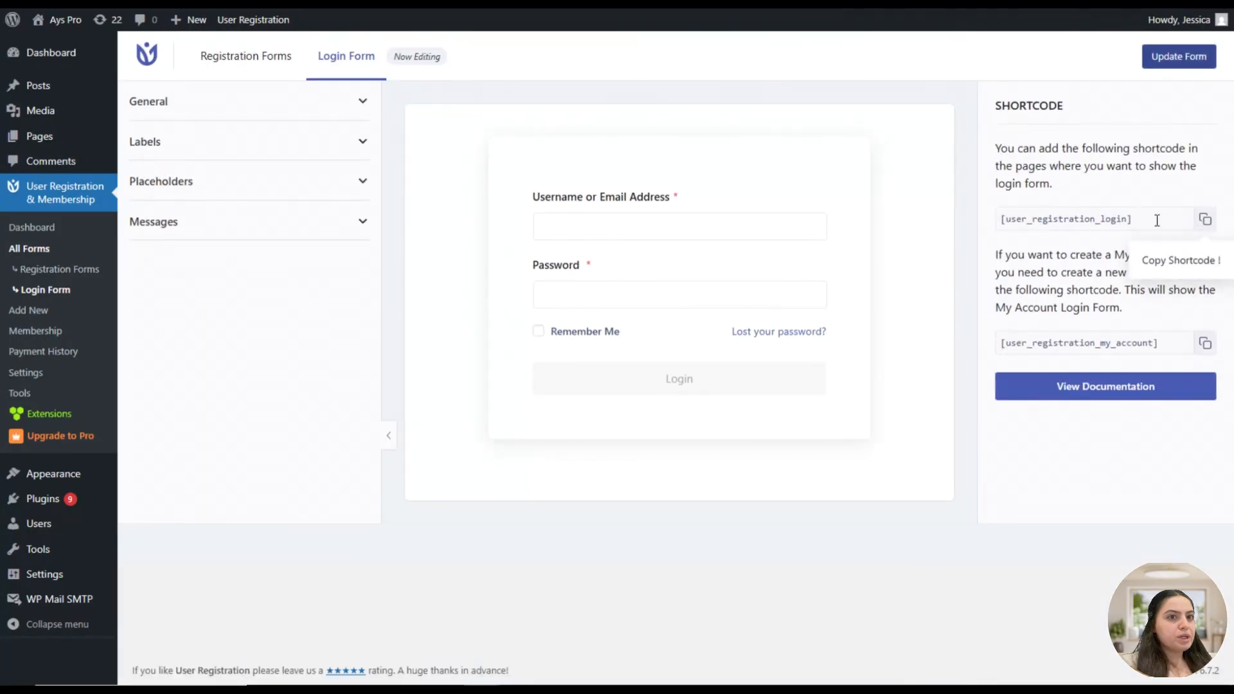
click(1204, 221)
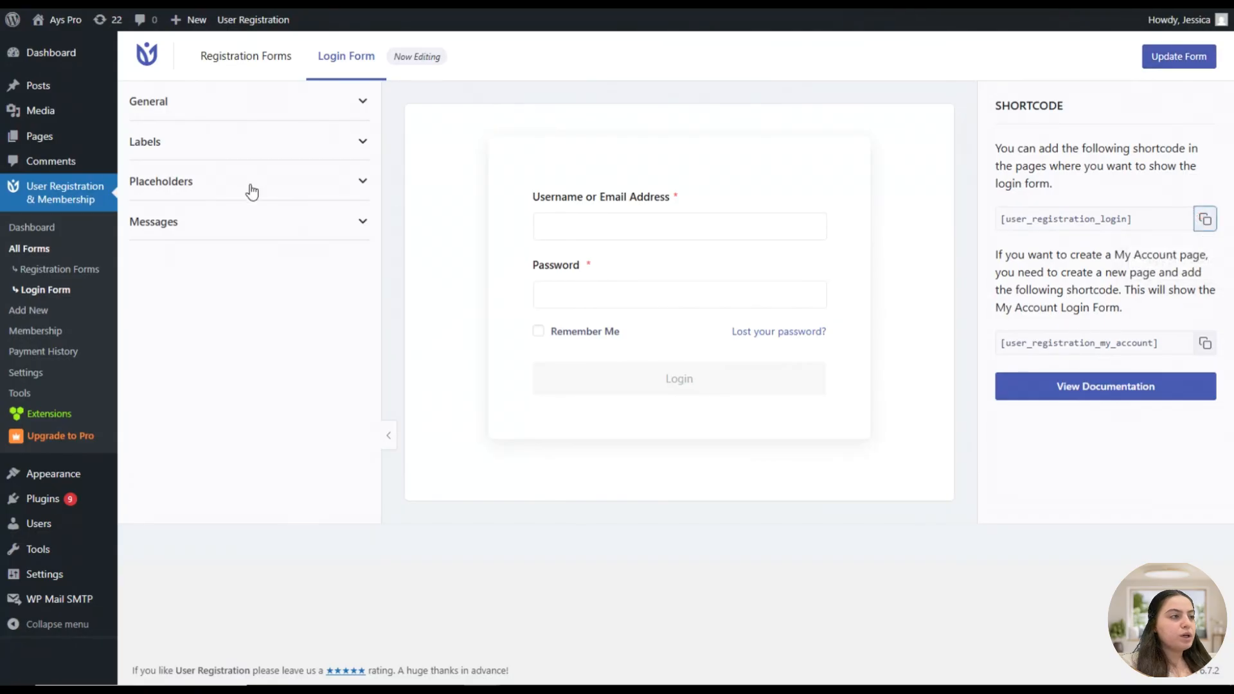
mouse_move(74, 139)
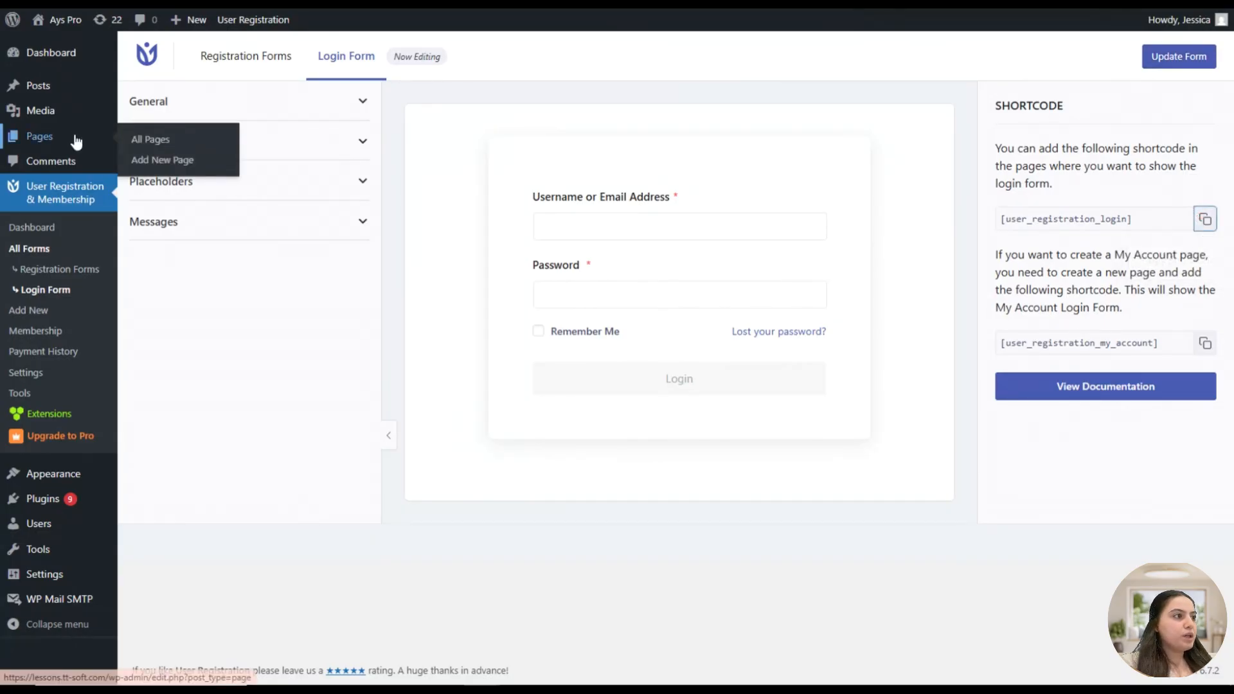
click(204, 162)
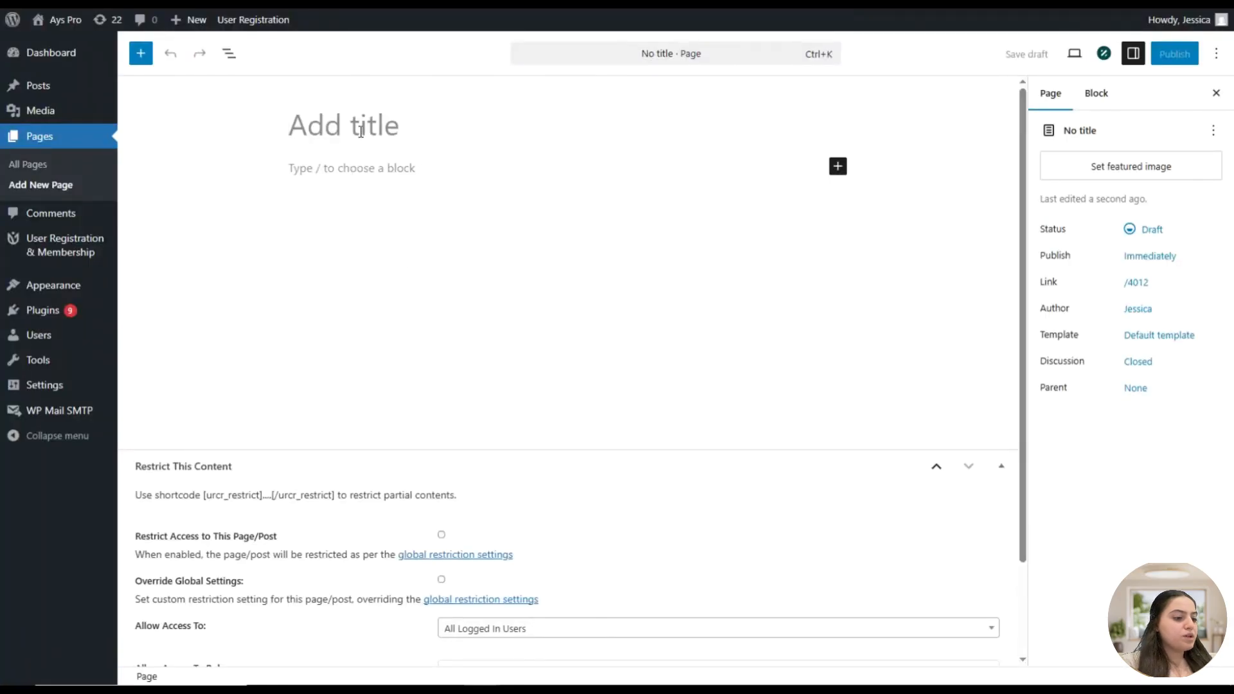
text(Login)
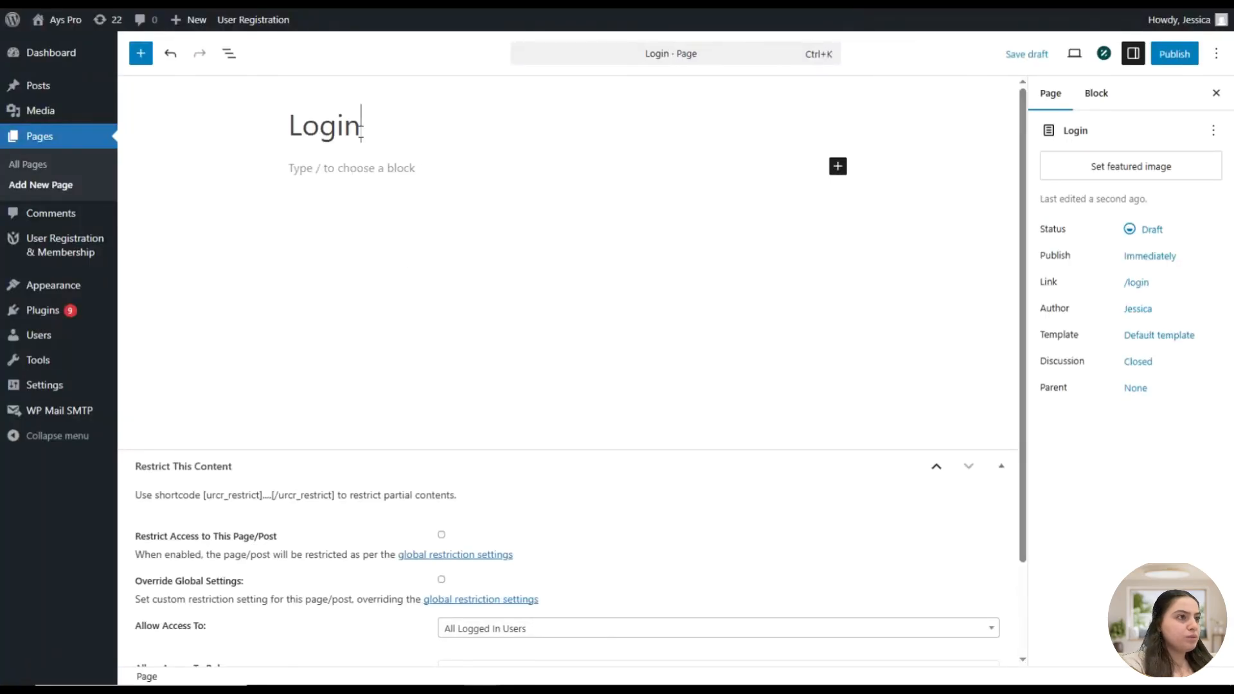
click(374, 169)
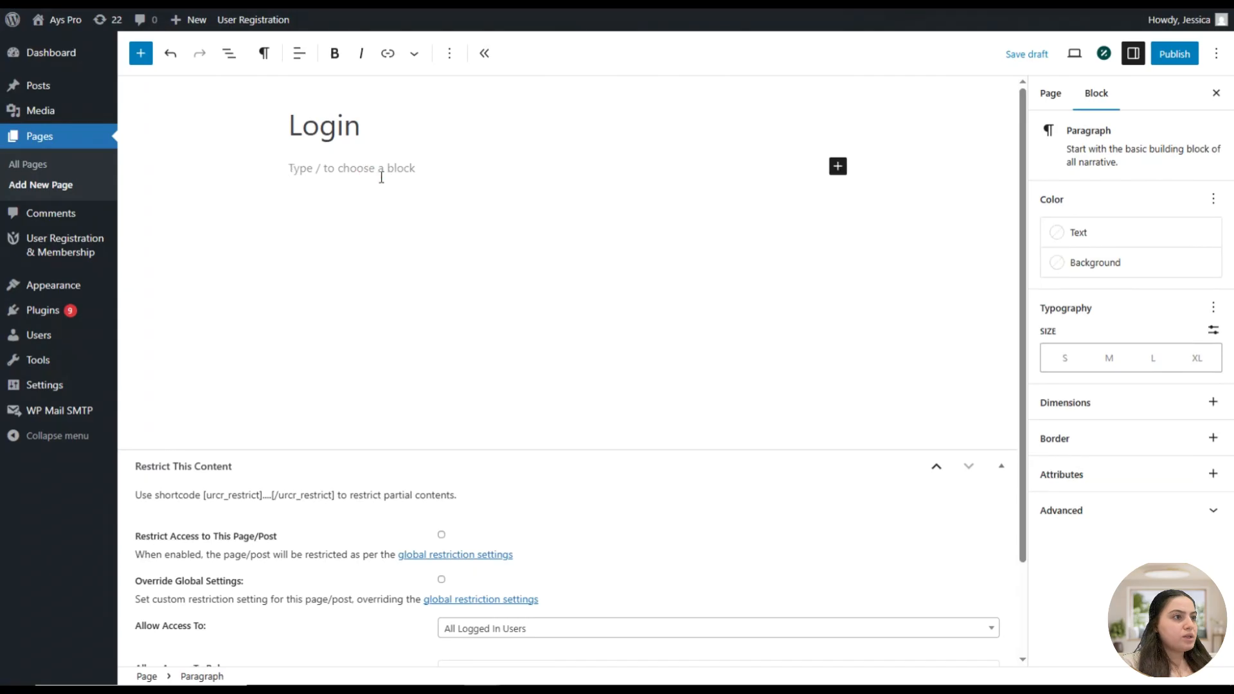
key(ctrl+v)
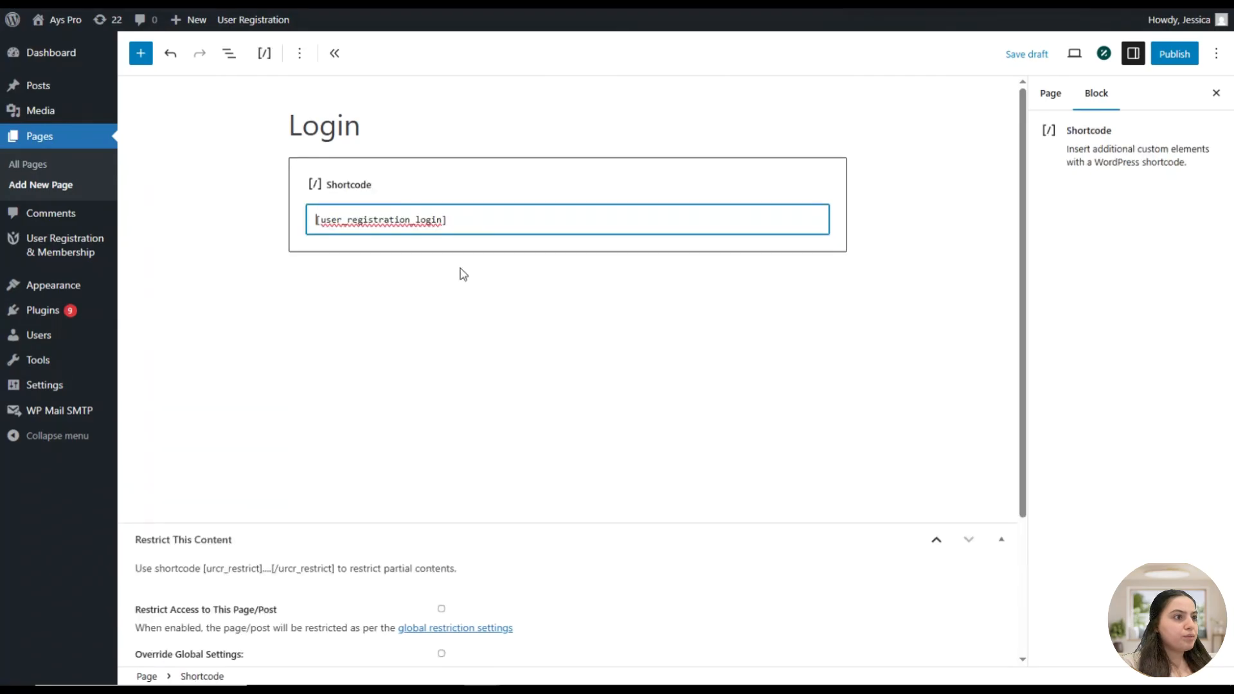
Add the Login Form block to the page, delete the shortcode block, and start publishing the page
click(136, 58)
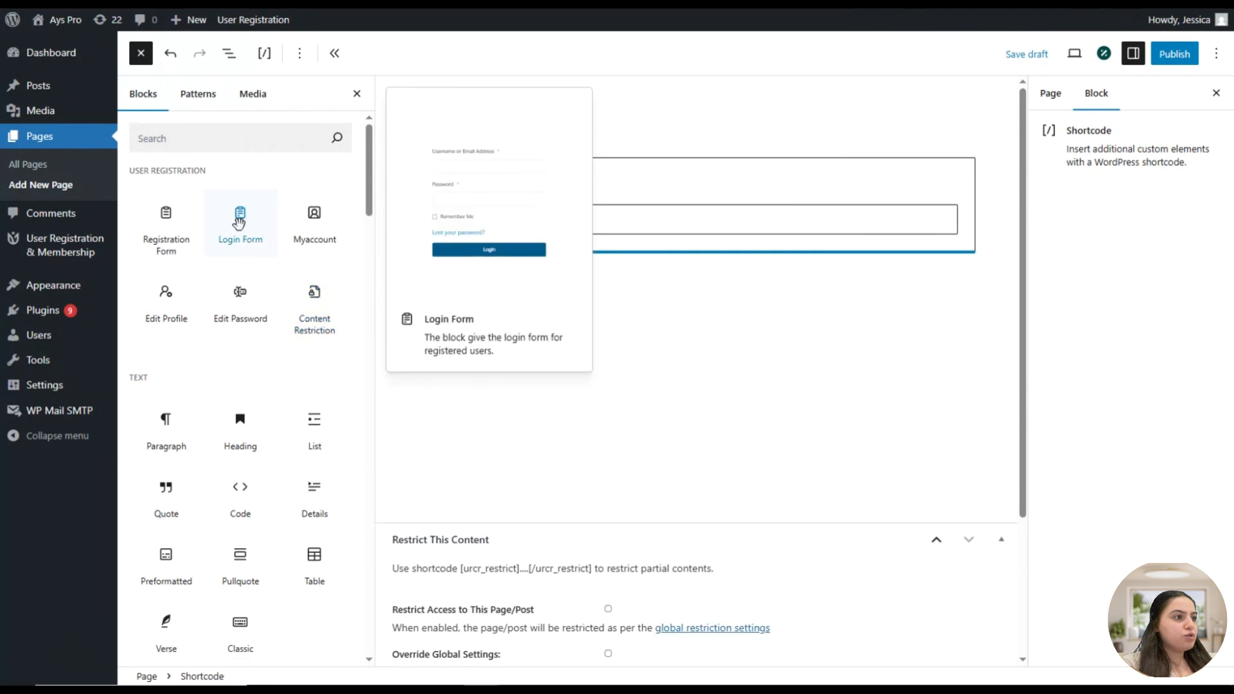
click(247, 246)
click(603, 187)
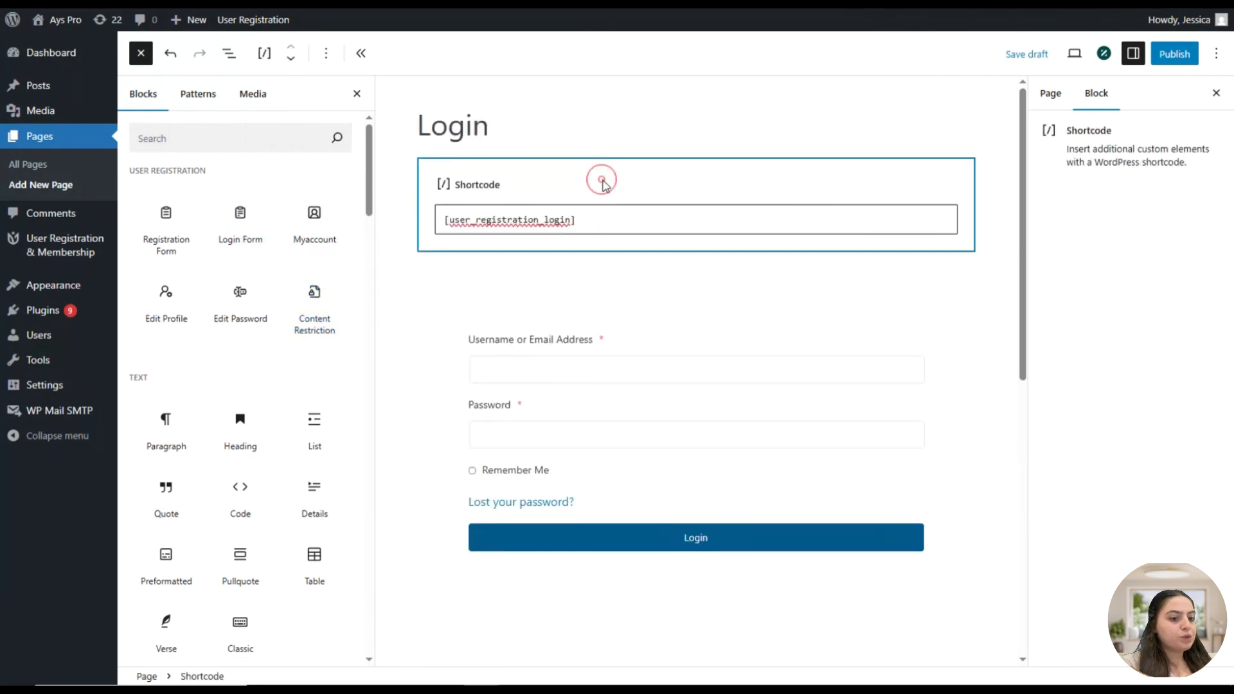
key(Delete)
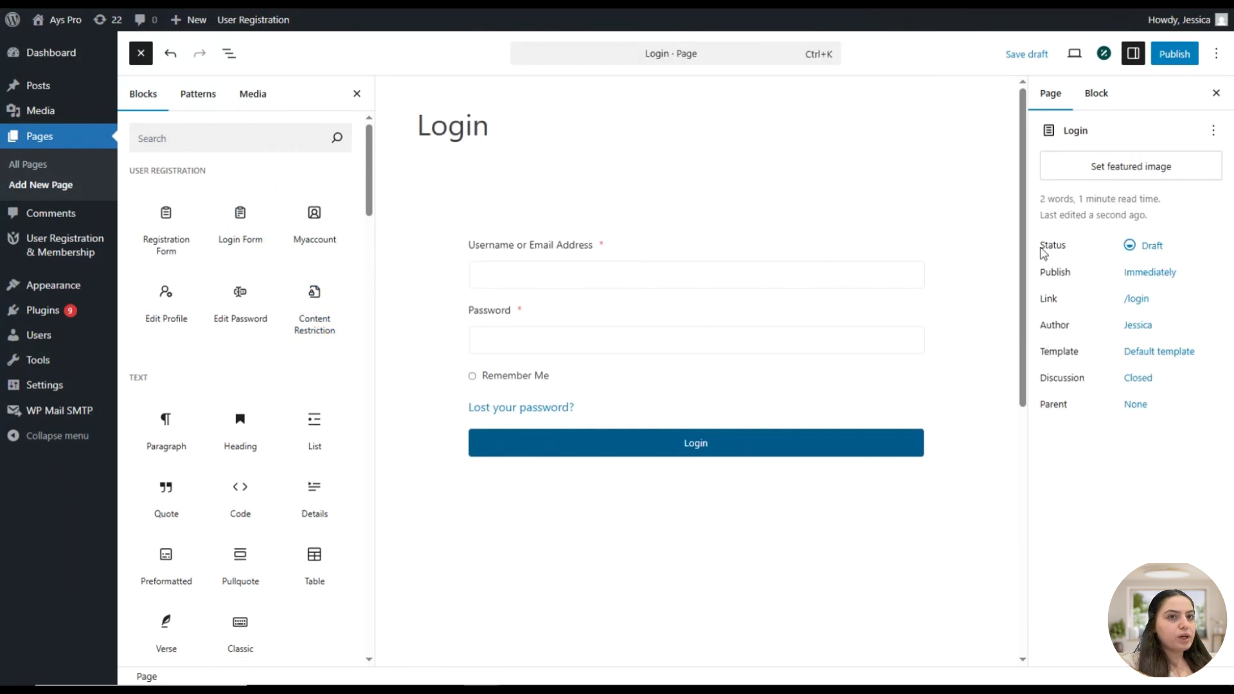
click(1174, 54)
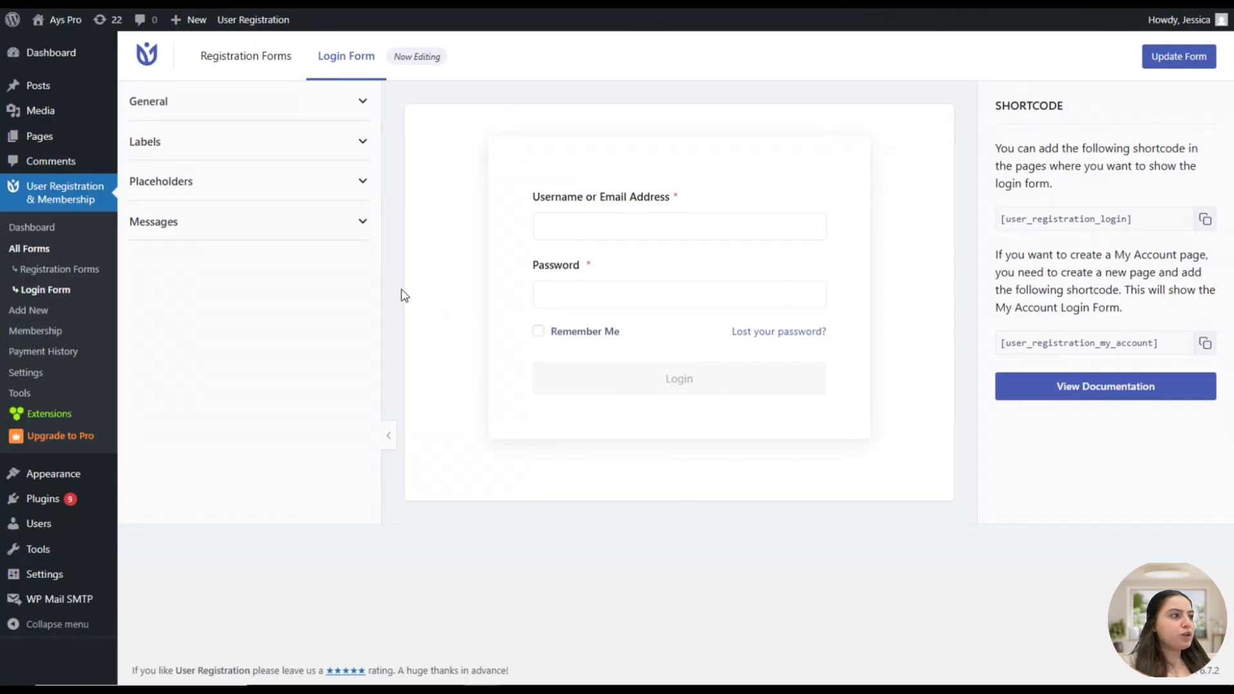
Open the plugin's payment history and examine its filters and transaction columns
click(97, 353)
click(680, 90)
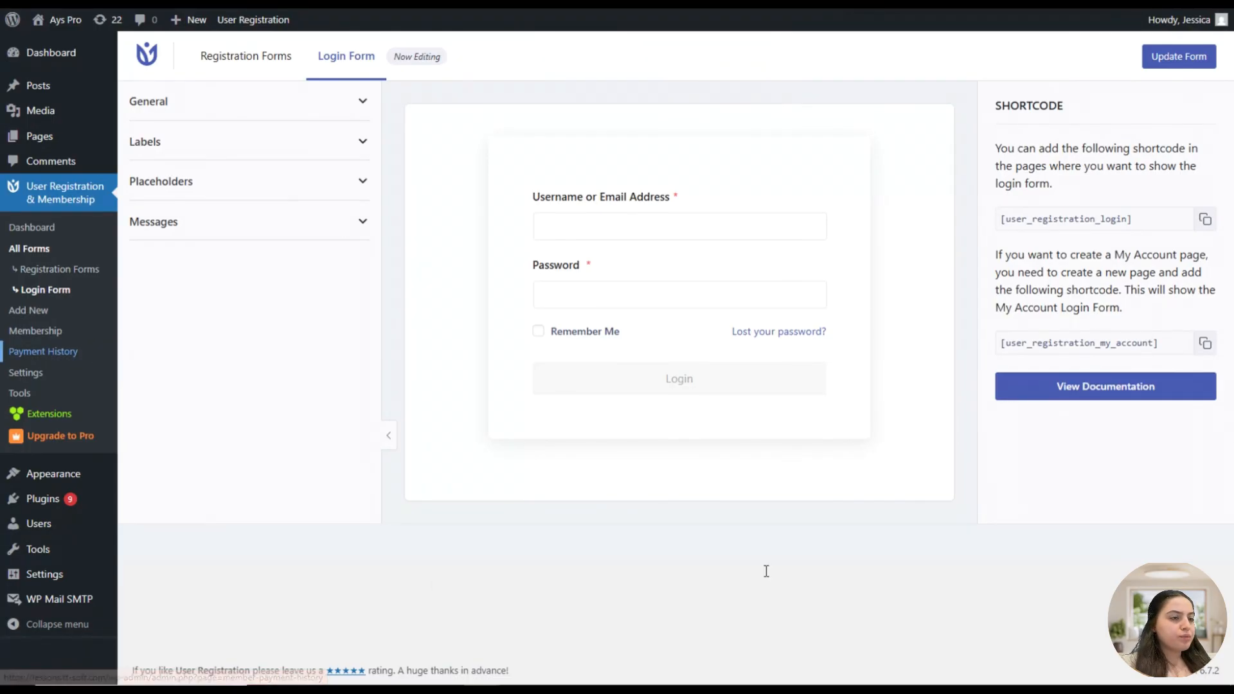
scroll(636, 321, down, 2)
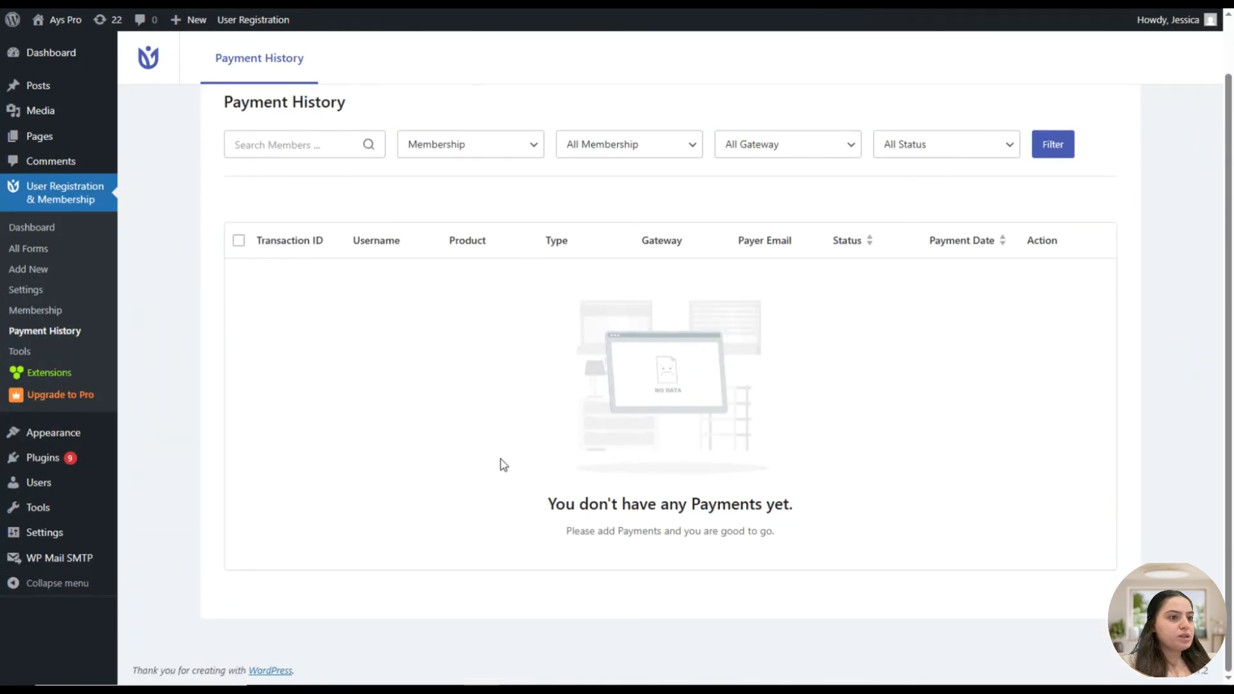
scroll(558, 453, up, 2)
Submit the filled-in registration form for the Basic $30 membership with PayPal as the payment gateway
scroll(558, 454, down, 2)
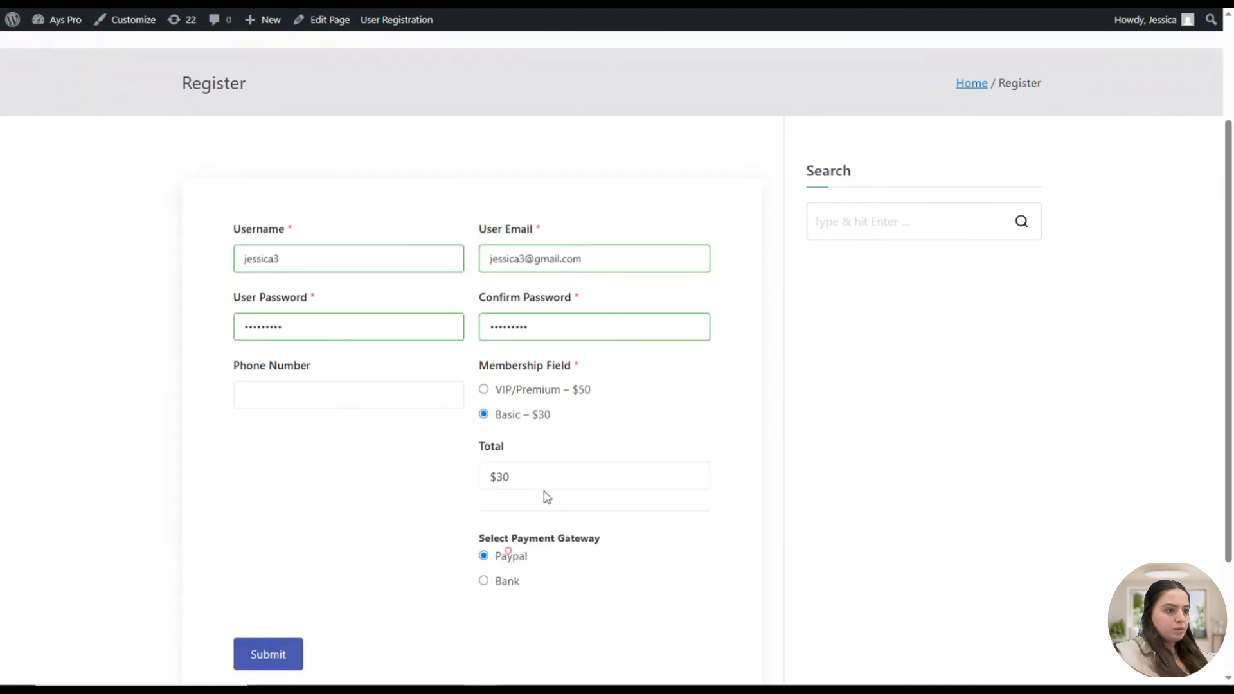
scroll(546, 499, down, 1)
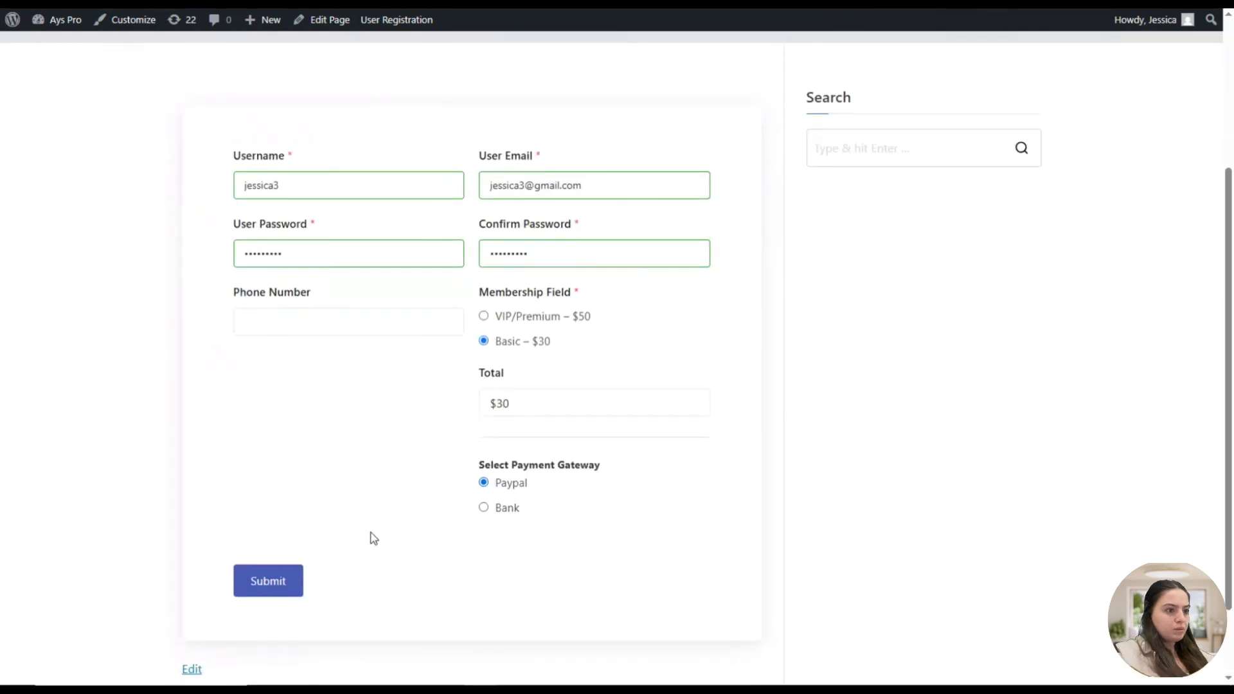
click(291, 591)
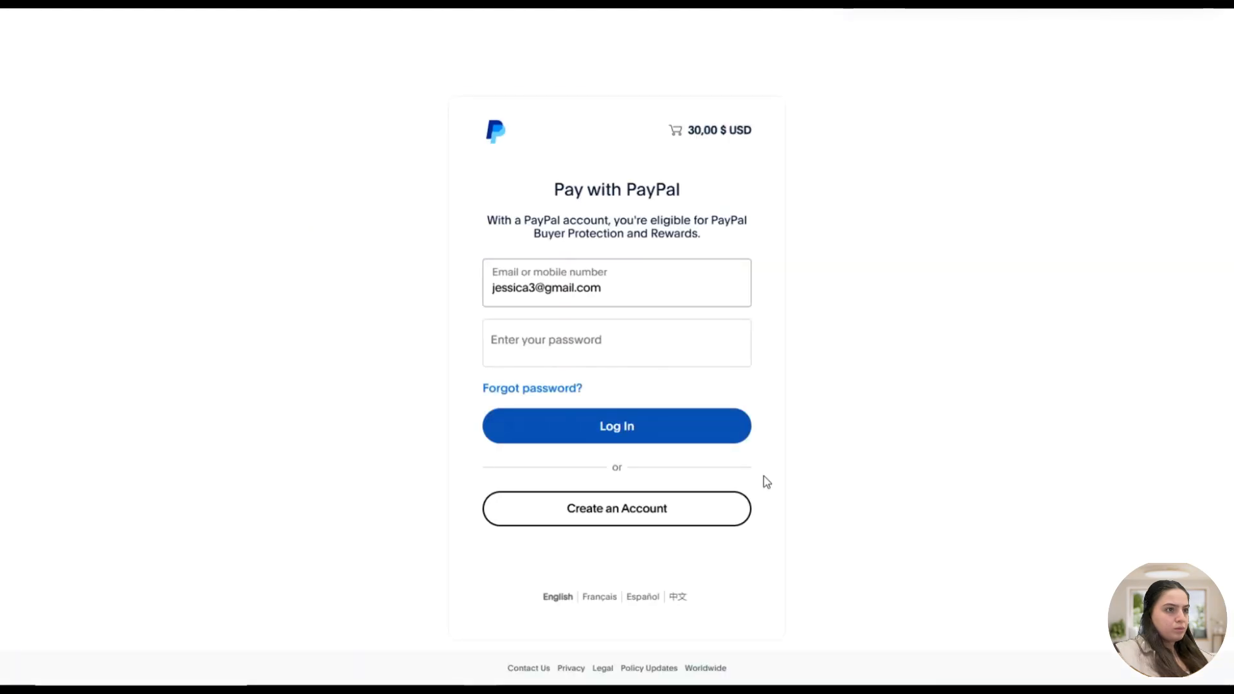
Examine PayPal's debit or credit card payment form, from the card fields through the billing address and account option
click(1122, 26)
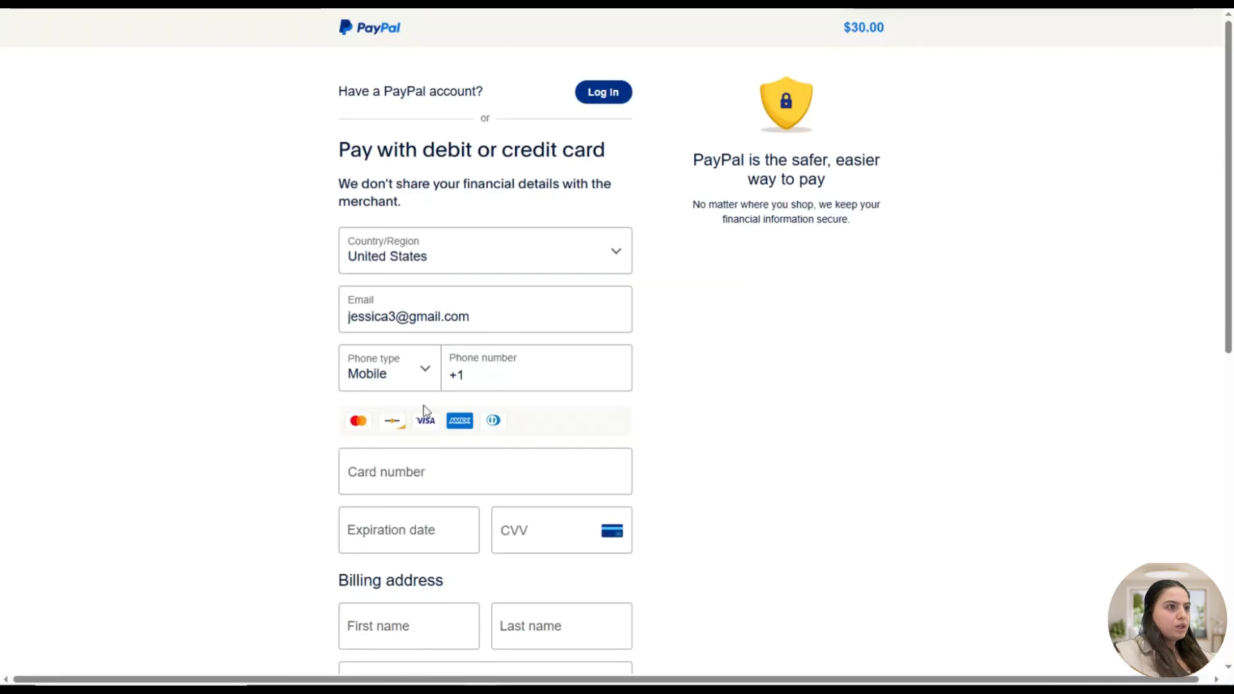
scroll(394, 276, down, 5)
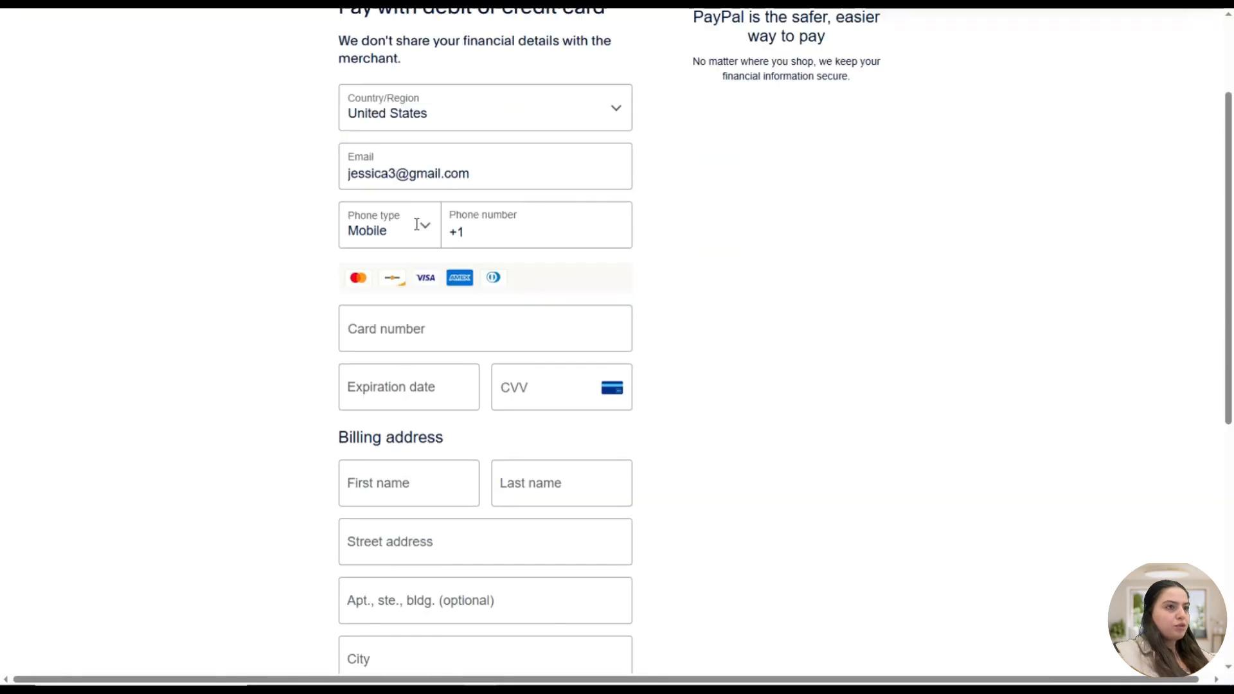
scroll(394, 275, down, 4)
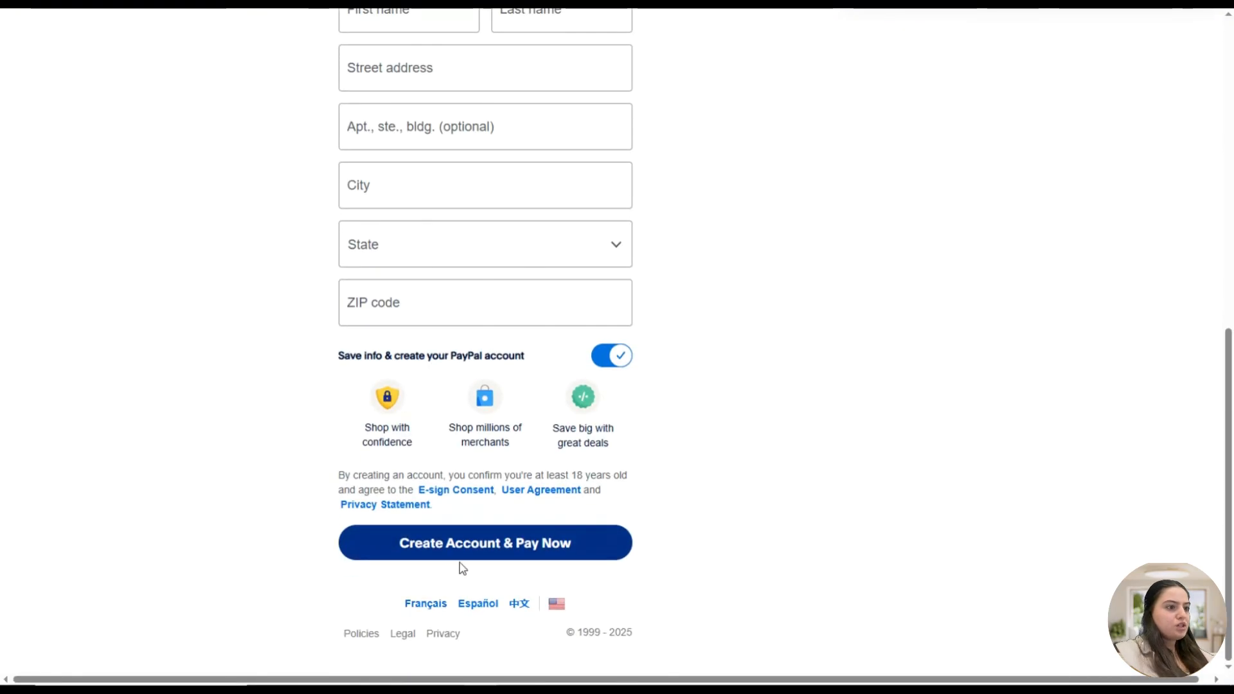
scroll(549, 570, up, 10)
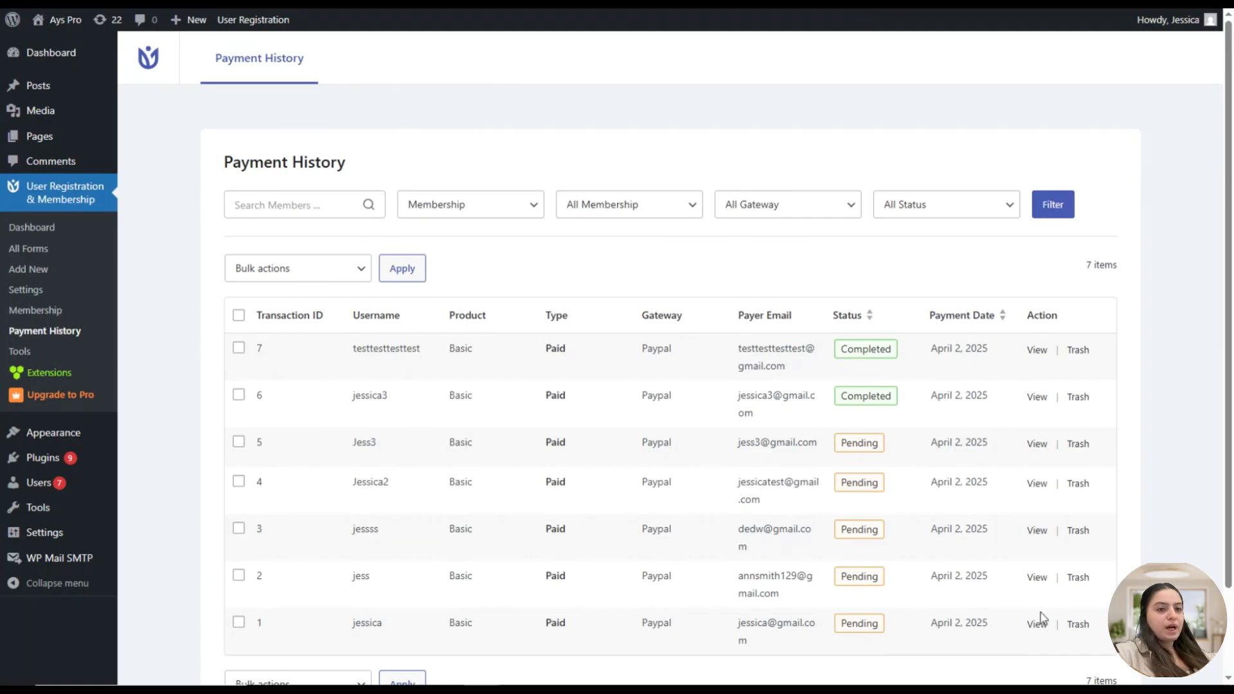
View the details of the second transaction listed in the payment history
click(1037, 396)
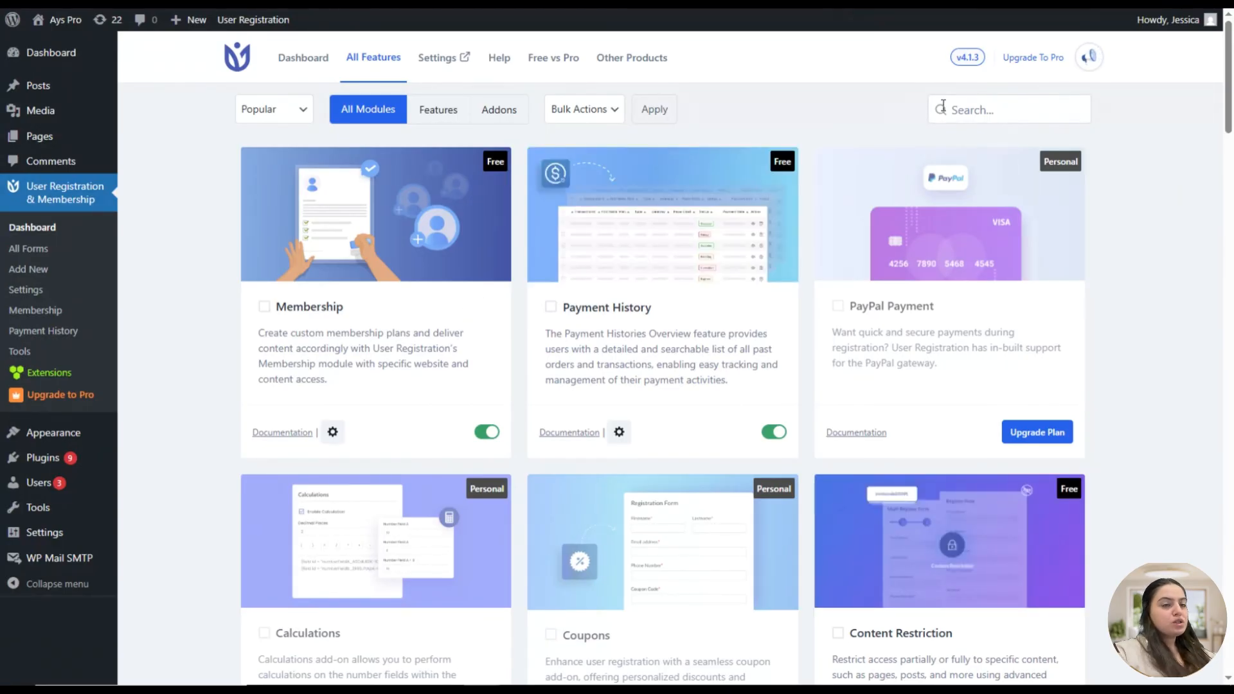
Search the plugin's modules for "content" and activate the Content Restriction module
click(965, 103)
text(co)
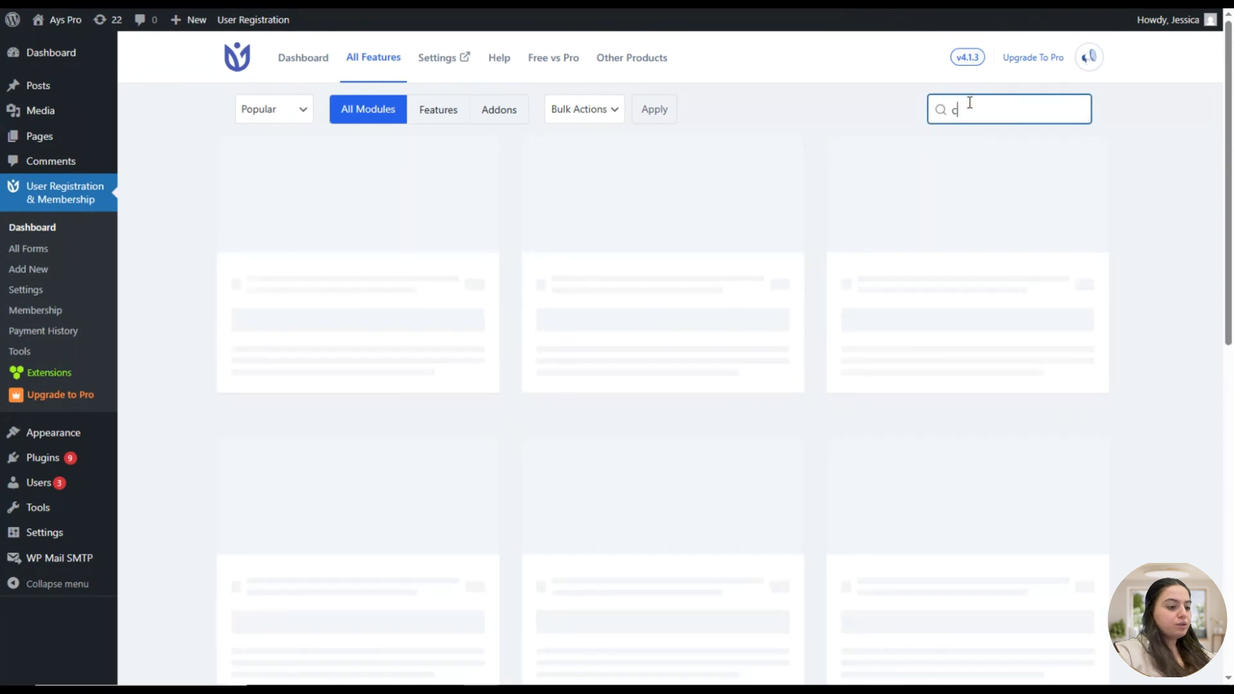
text(ntent)
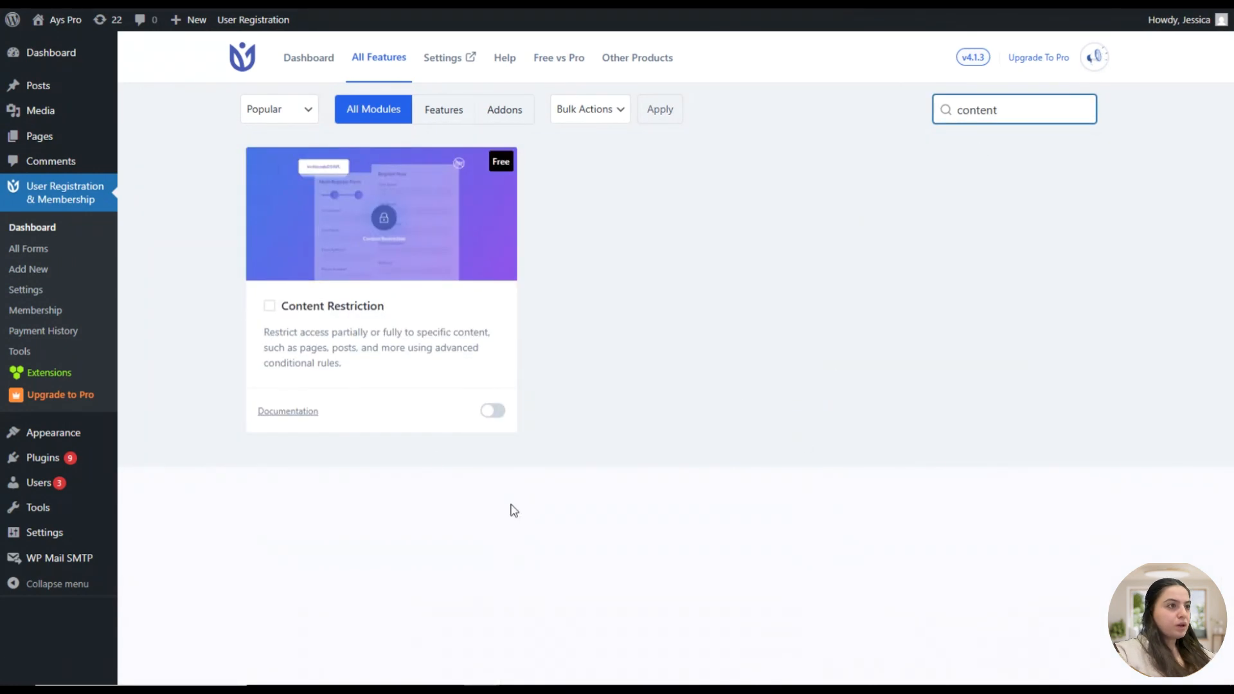
click(494, 412)
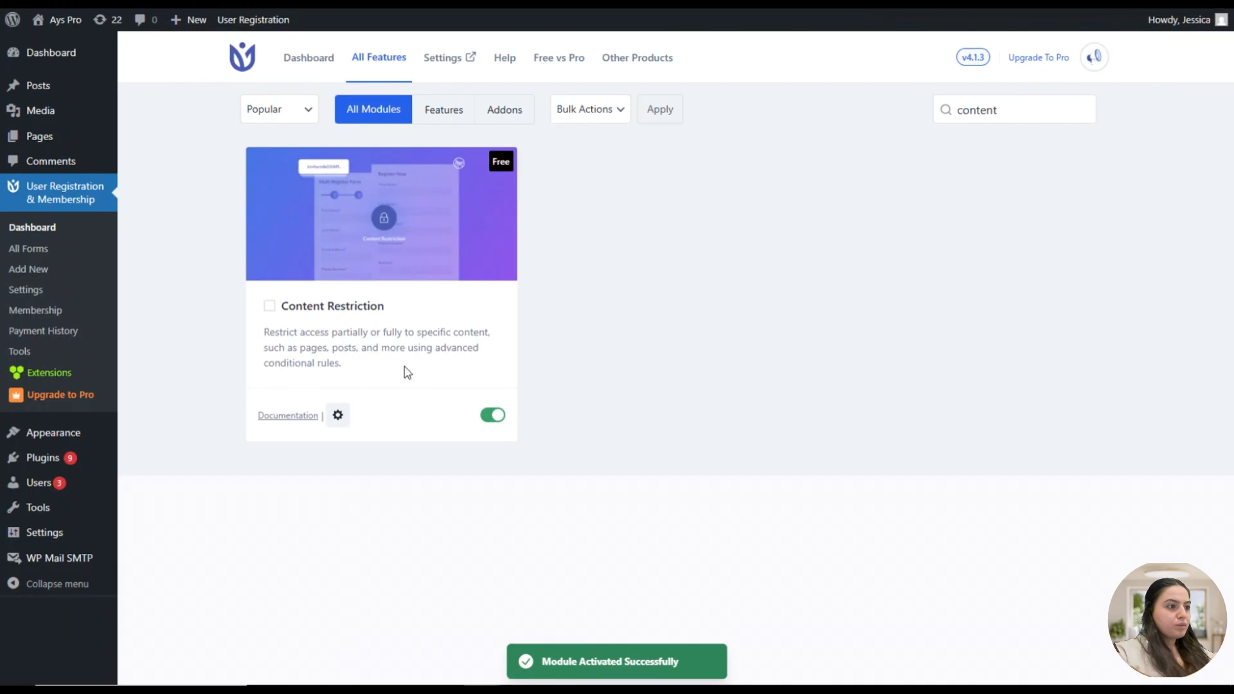
Enable whole site restriction in the Content Restriction settings and check the access choices, keeping "All Logged In Users"
click(327, 406)
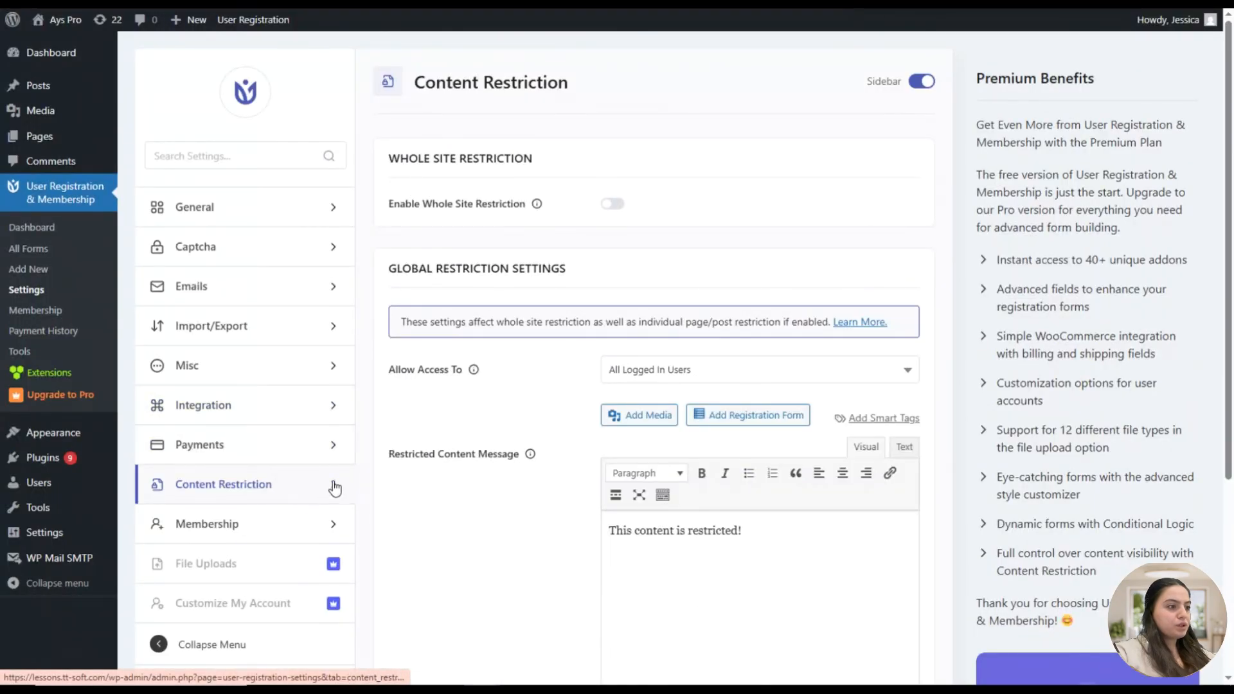
scroll(566, 515, down, 4)
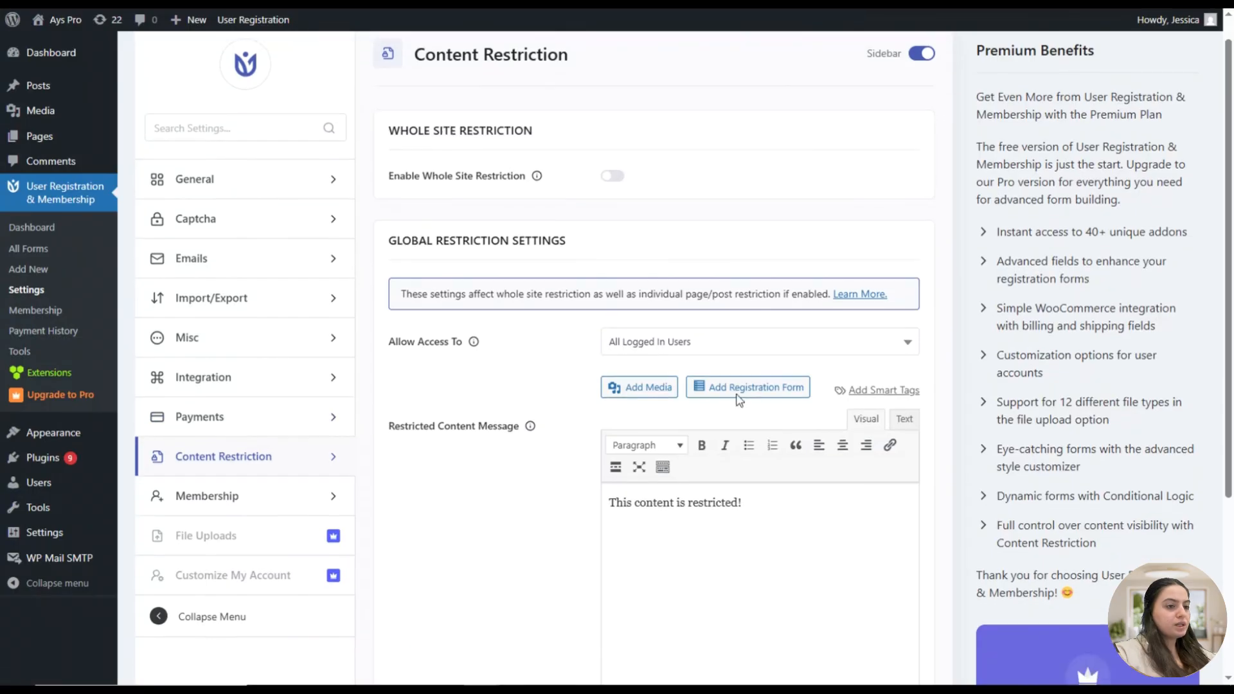
scroll(574, 379, up, 4)
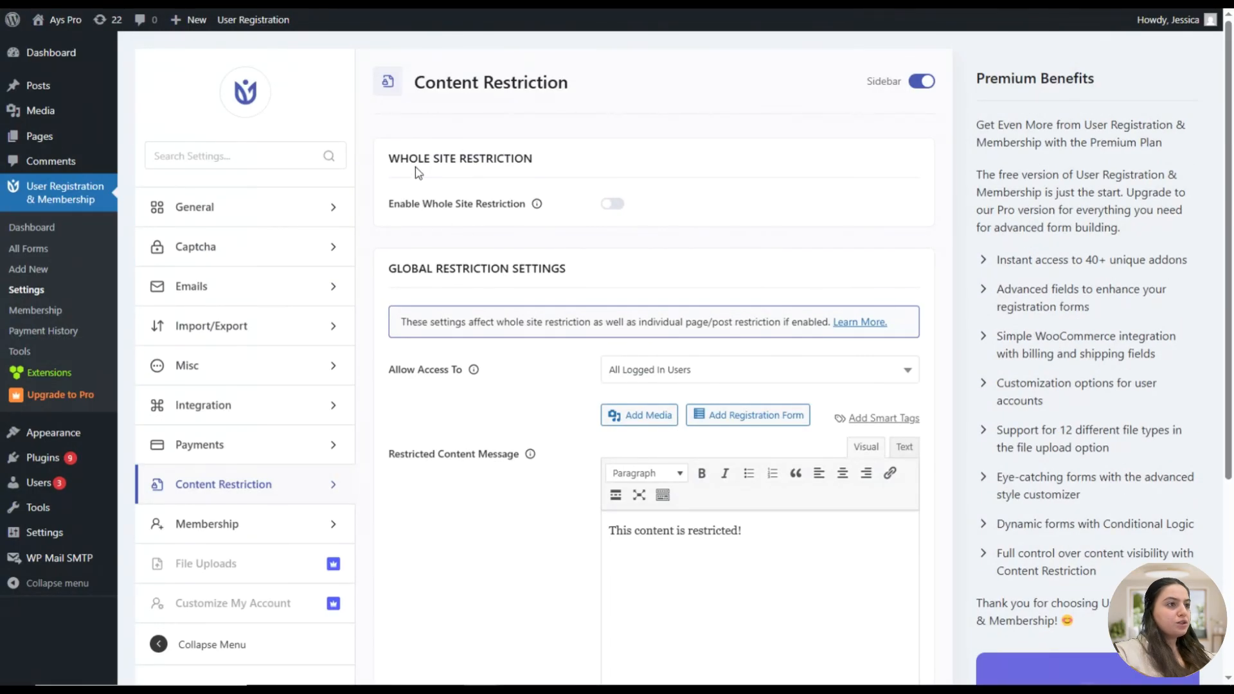
click(608, 204)
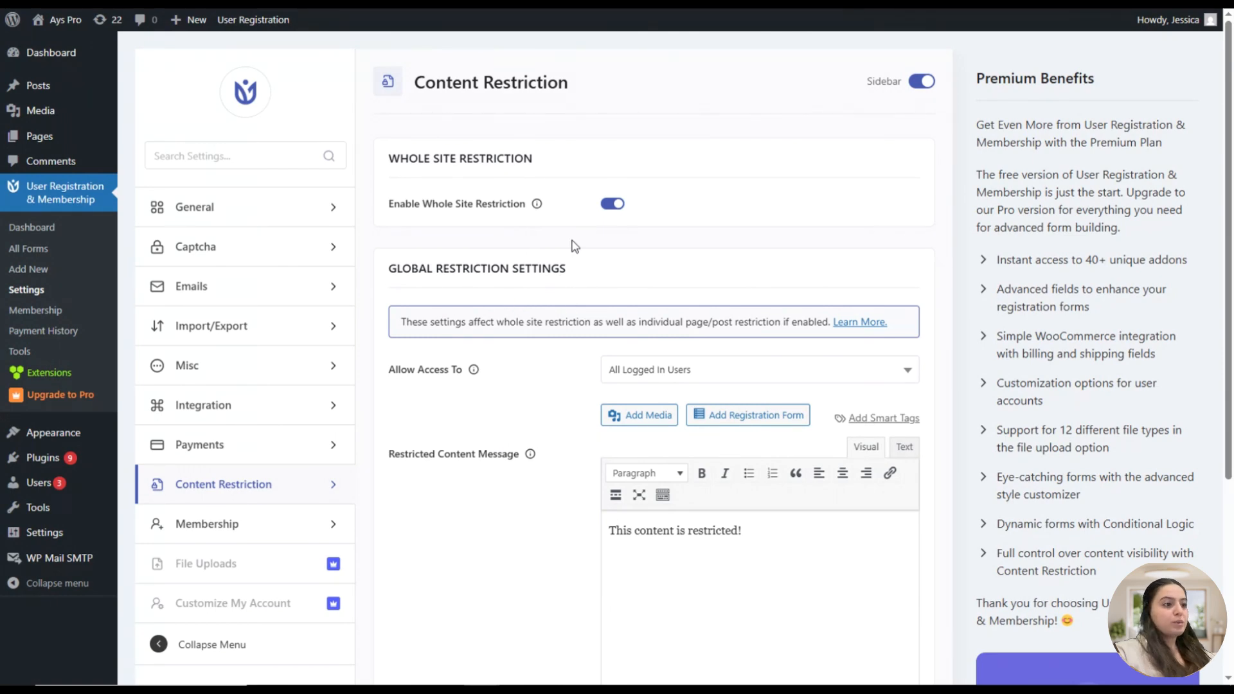
scroll(524, 305, down, 1)
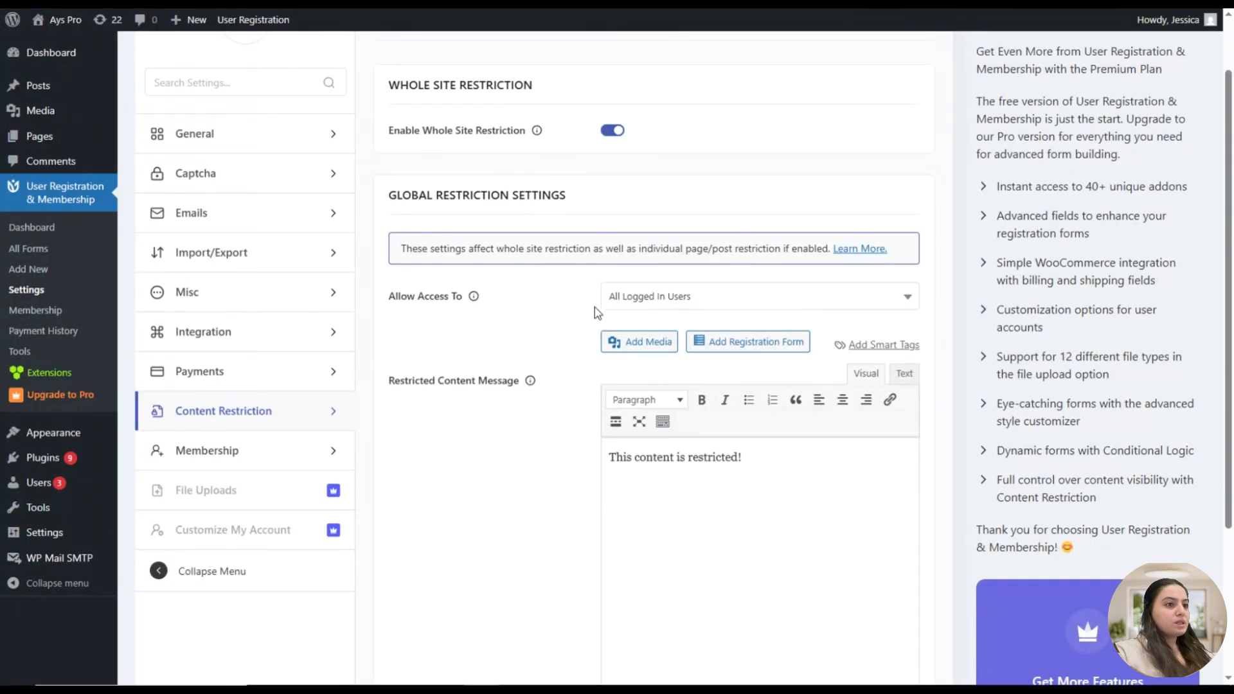
click(628, 295)
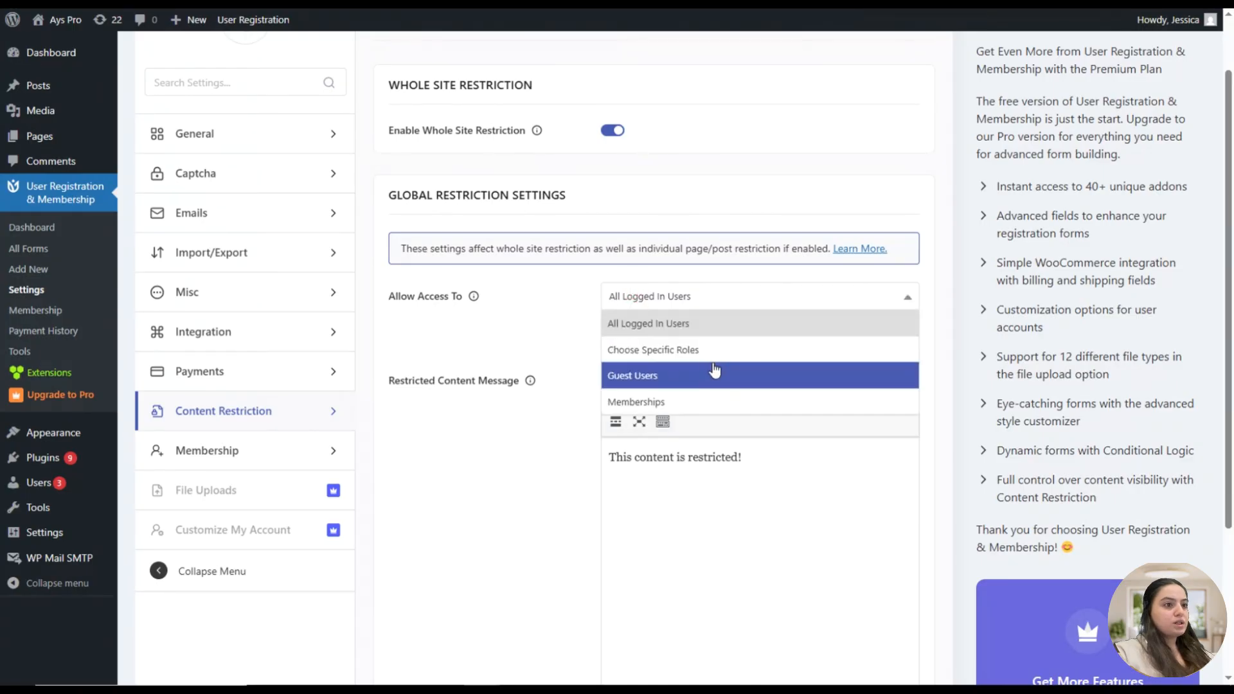
click(557, 299)
Change the restricted content message to "The content of the website is restricted! If you are a member, please log in."
scroll(508, 334, down, 1)
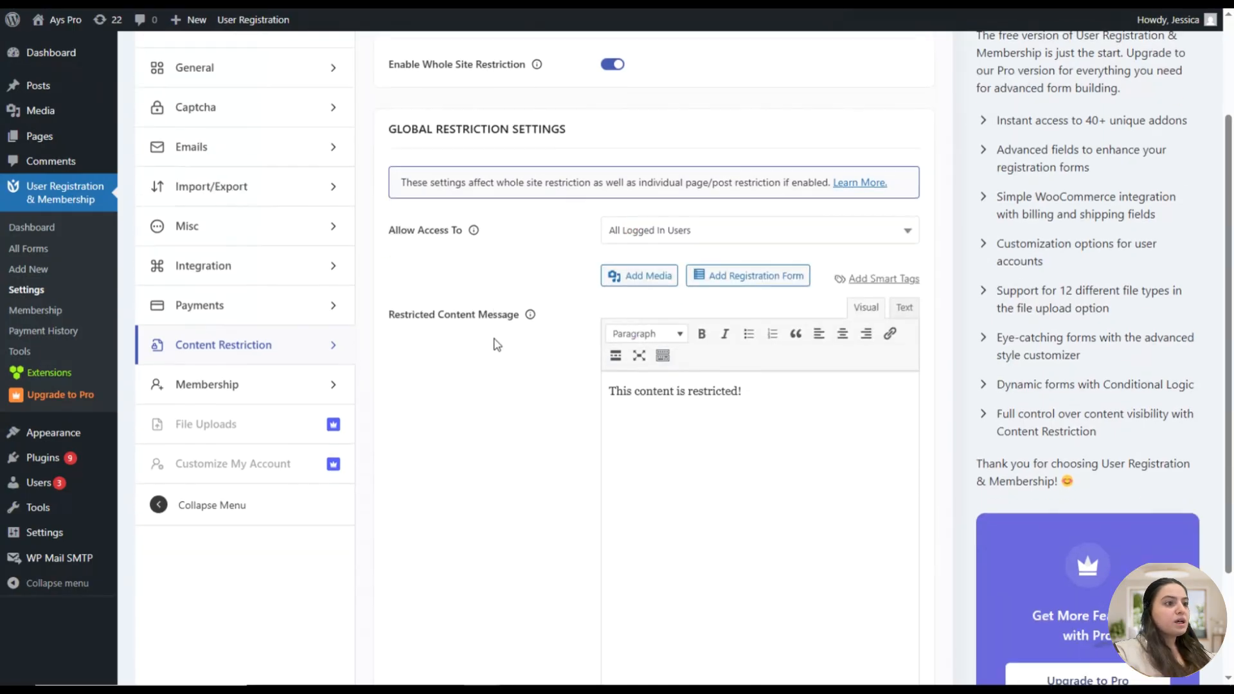
scroll(497, 346, down, 1)
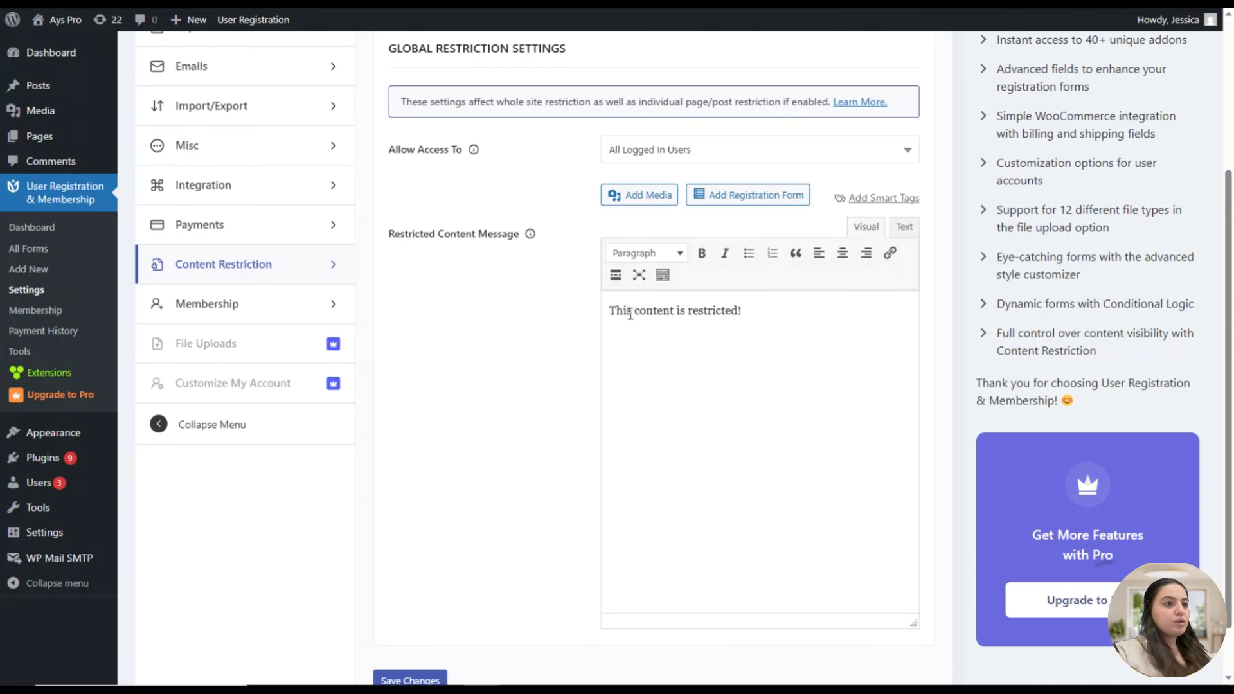
double_click(646, 310)
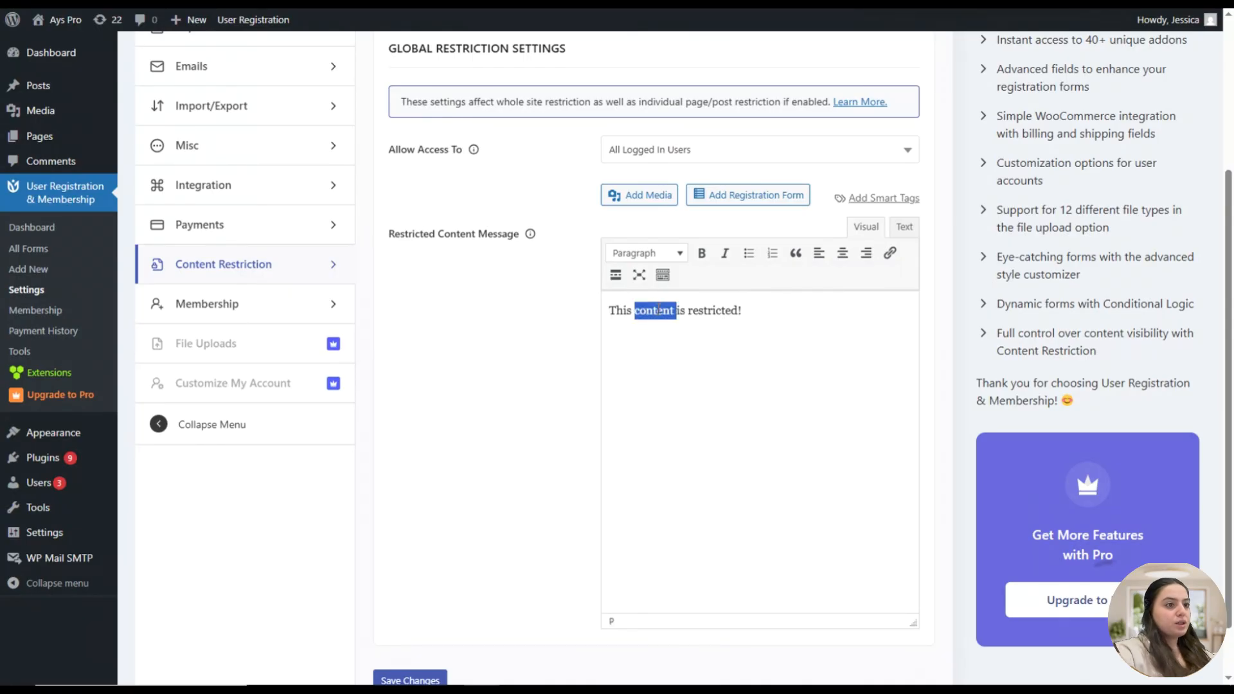
key(BackSpace)
key(BackSpace)
key(BackSpace)
text(e)
key(BackSpace)
key(BackSpace)
text(e c)
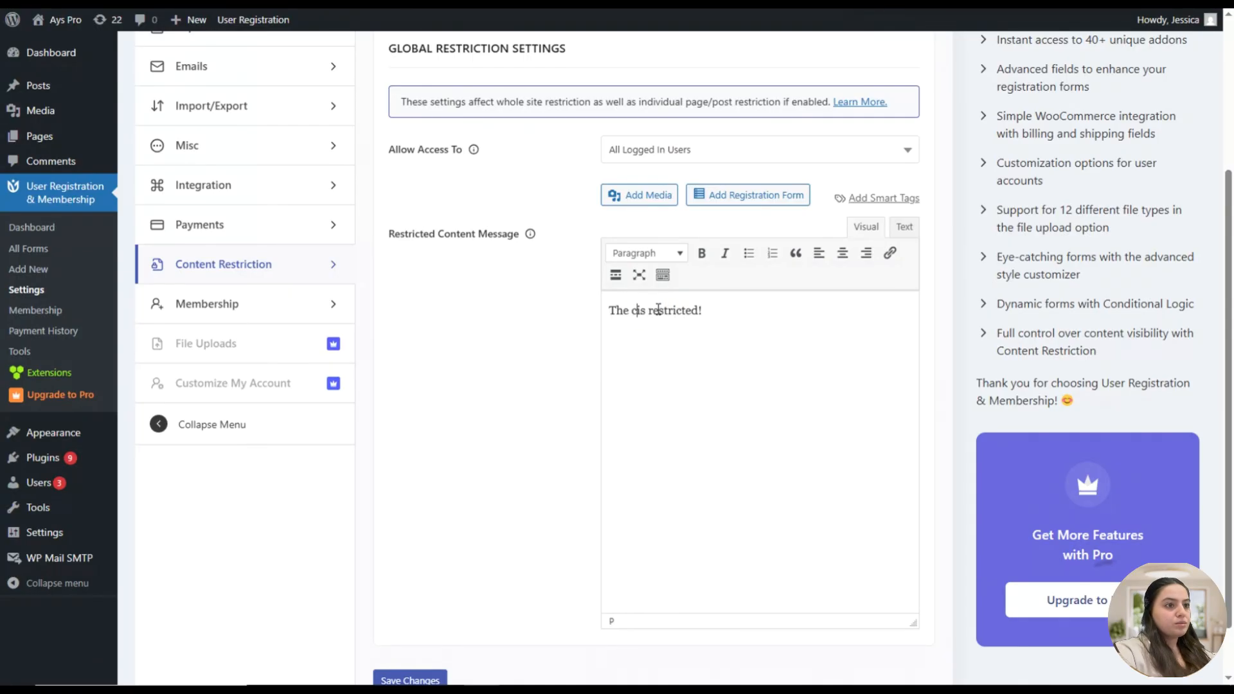
text(ontent of )
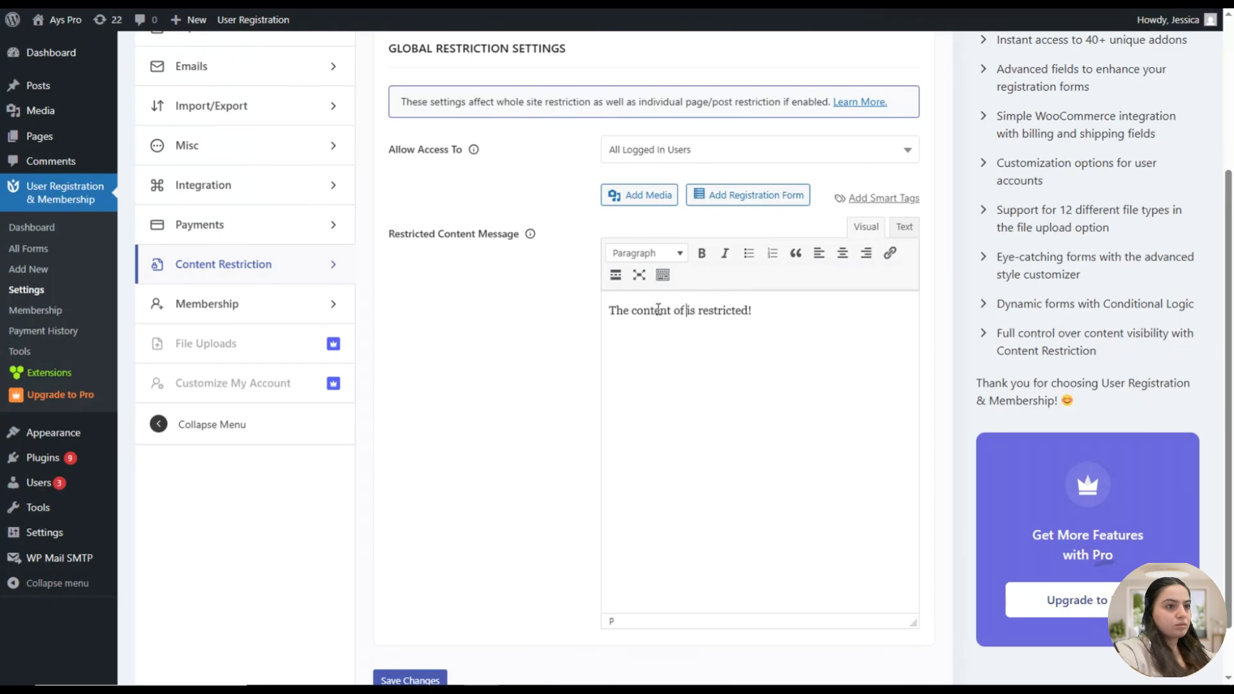
text(the website )
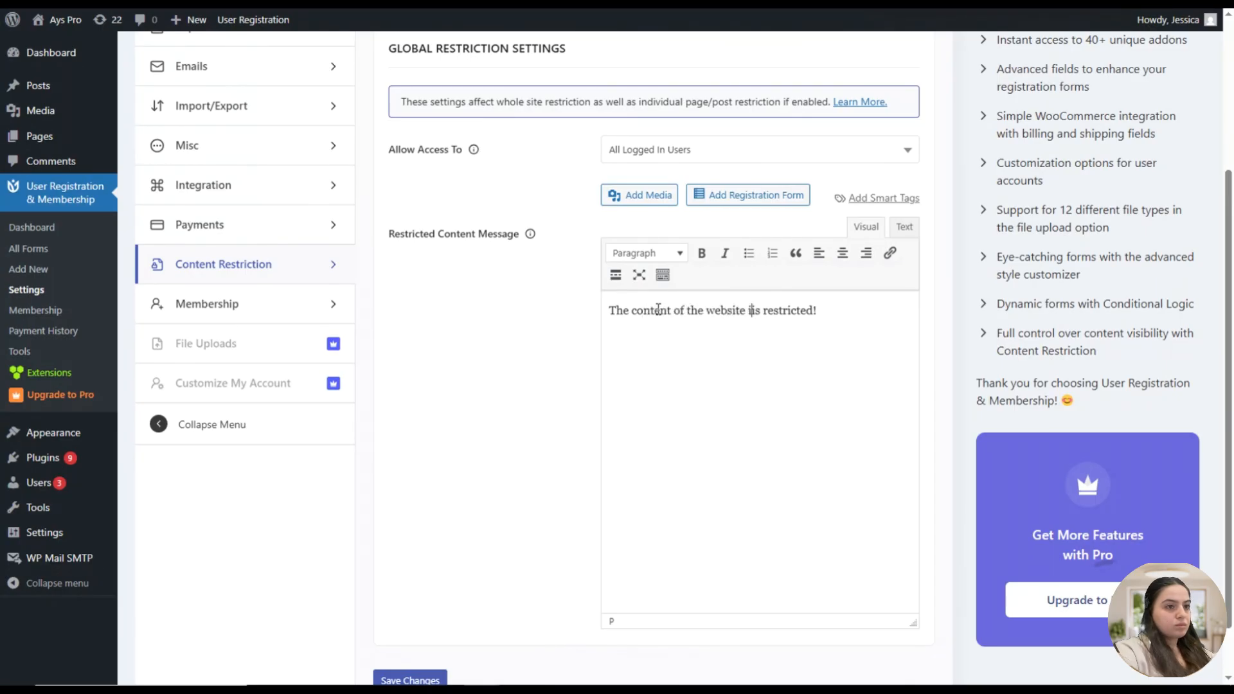
text(i)
key(BackSpace)
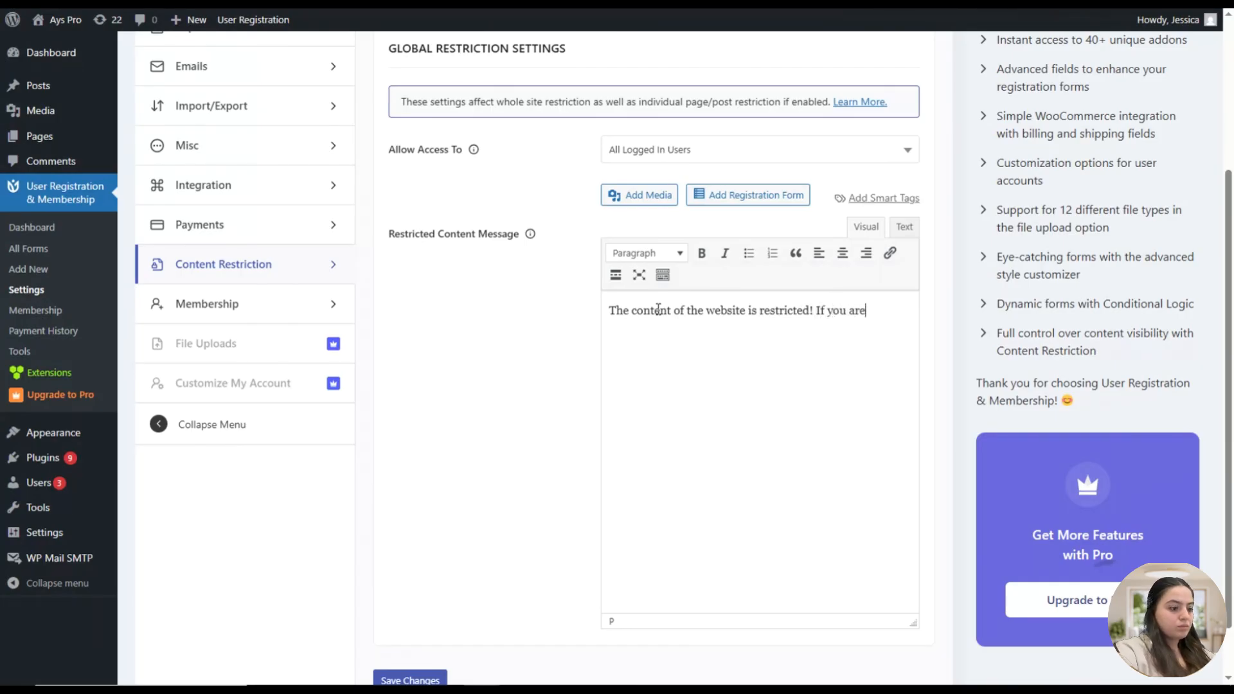
text(er, please log in.)
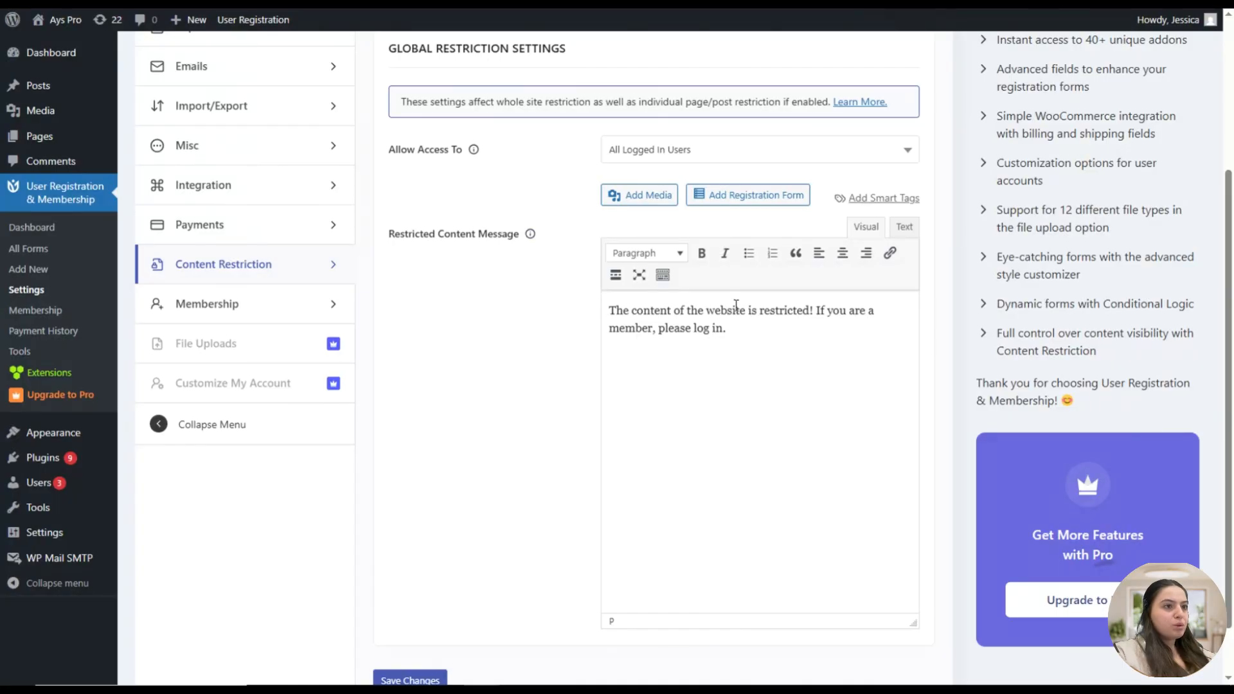
Insert the Registration Form on its own line below the restricted content message and save the Content Restriction settings
click(744, 201)
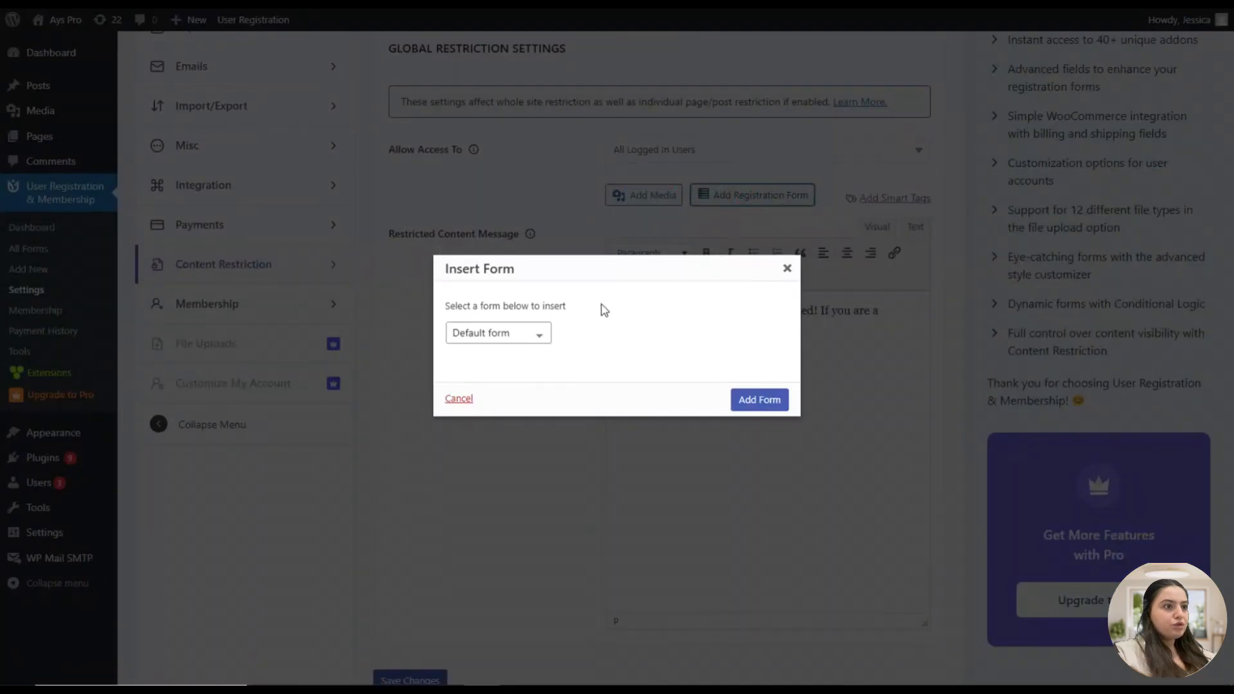
click(454, 339)
click(481, 368)
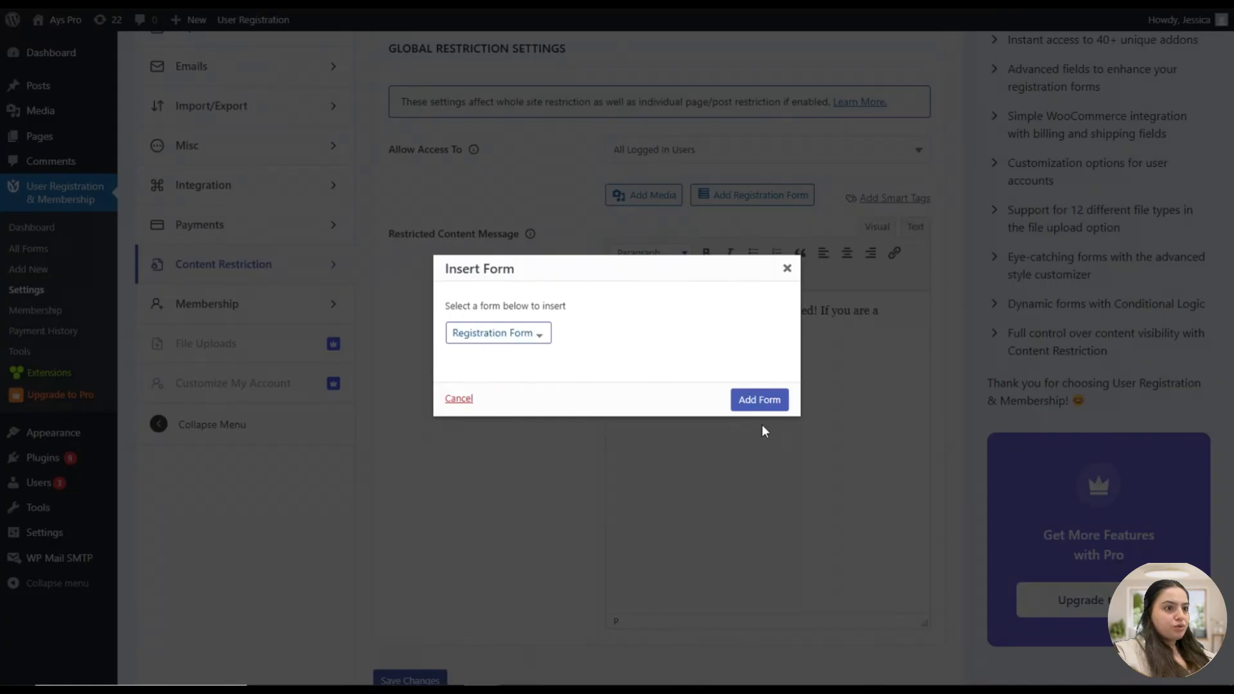
click(775, 401)
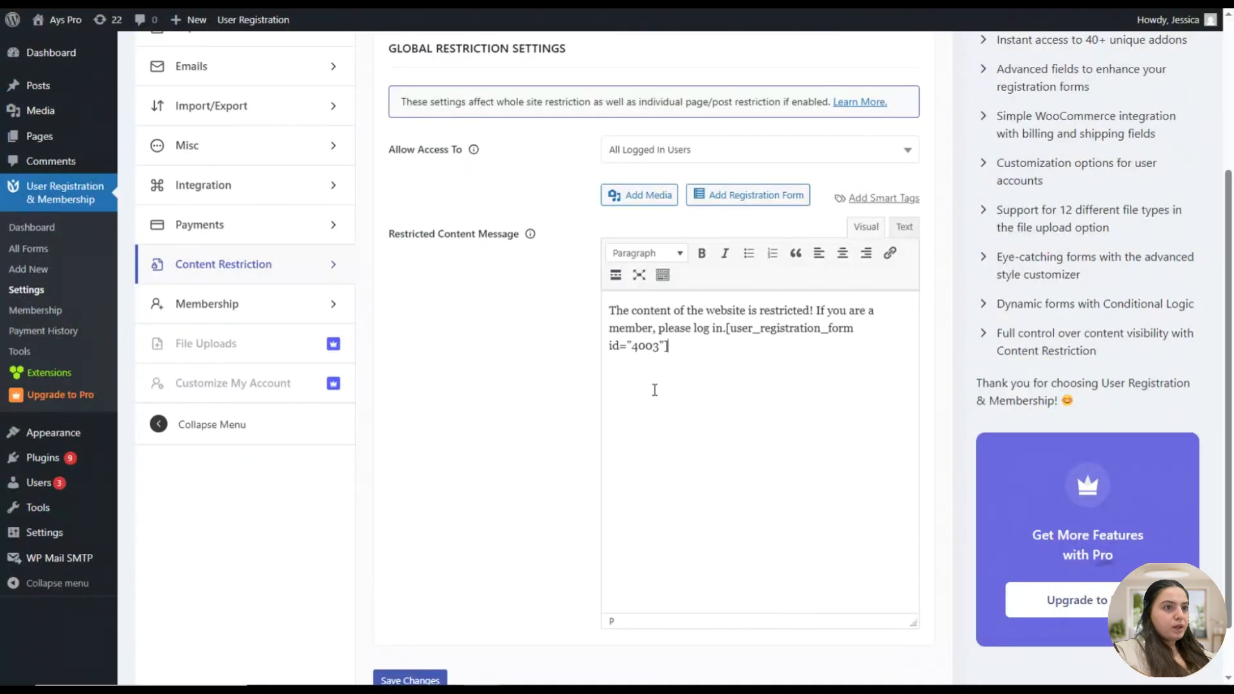
click(728, 328)
key(Return)
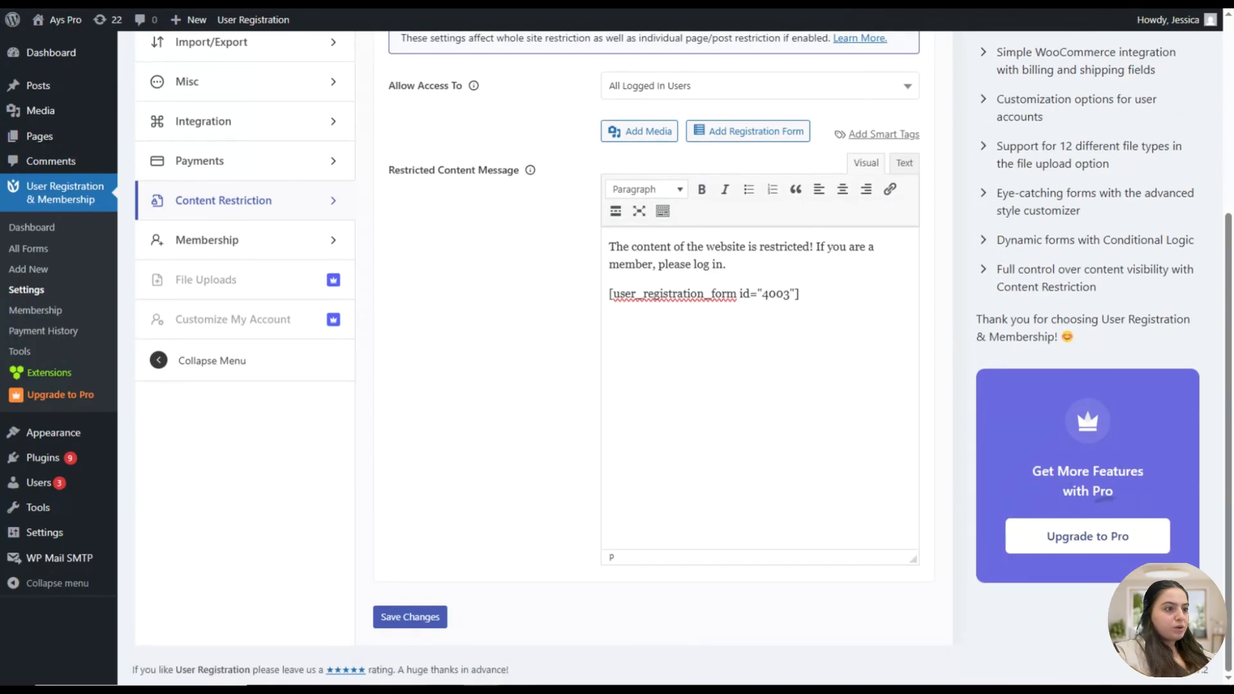
click(414, 619)
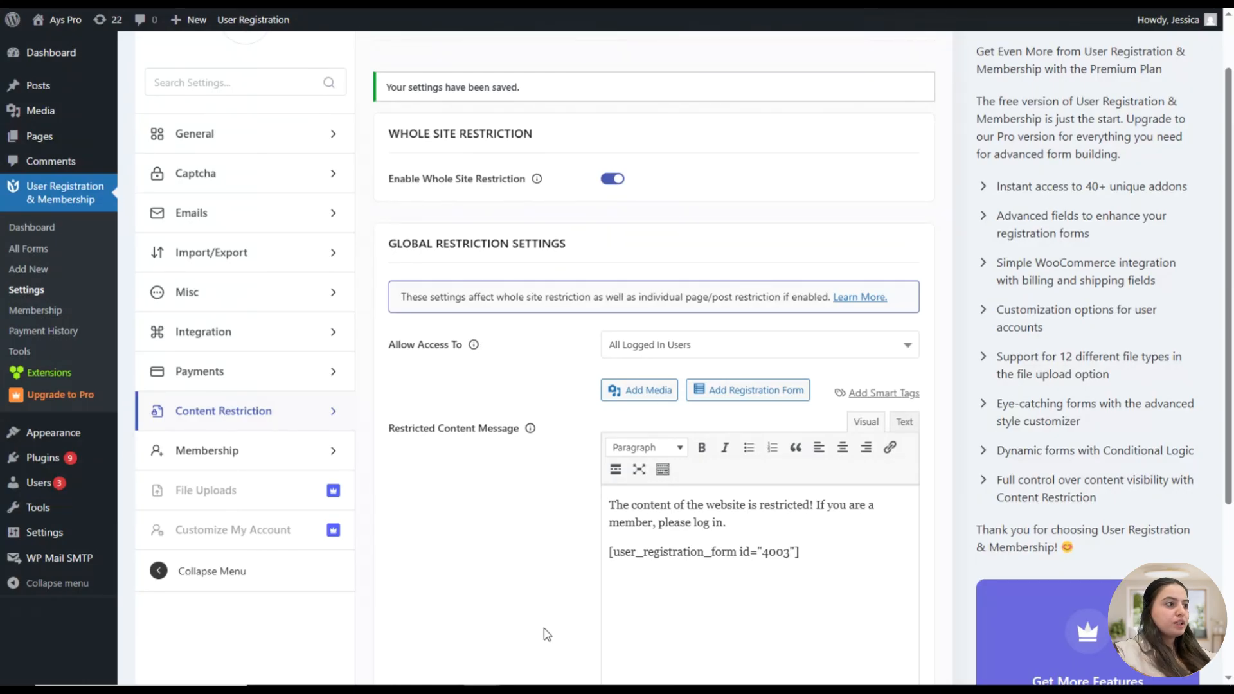
Override the global restriction settings on the Checkout page published 2025/03/28, allow access to Guest Users, and save the page
mouse_move(29, 146)
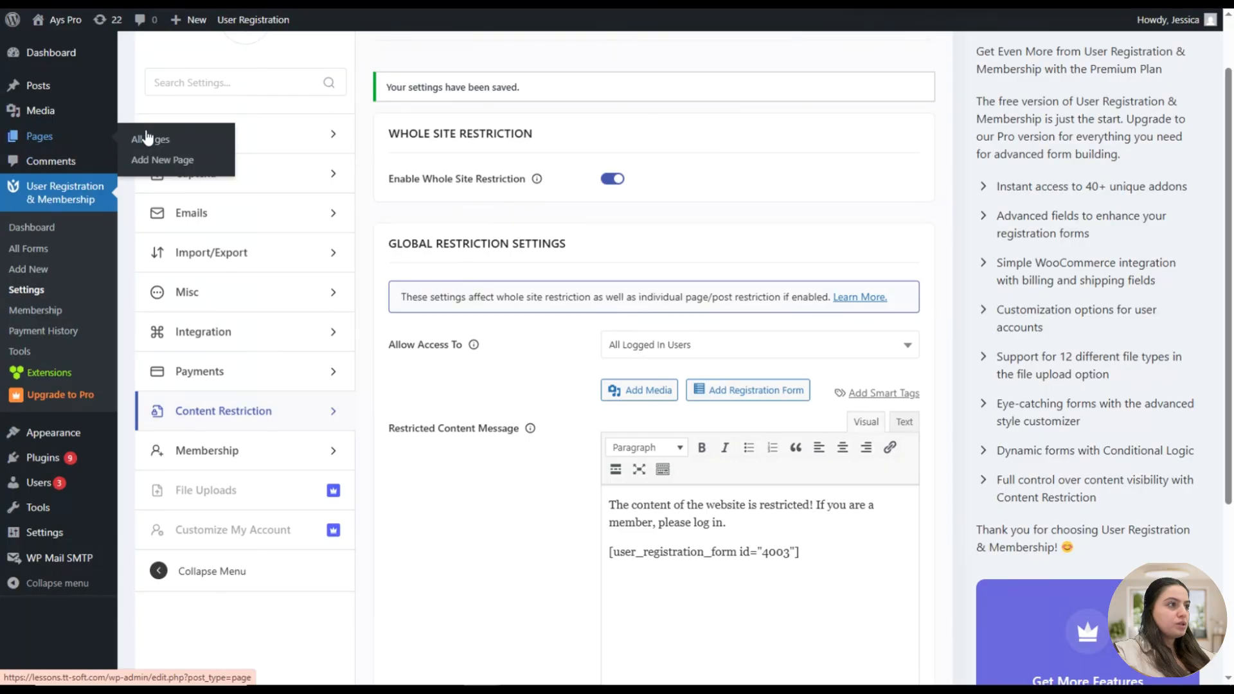
click(147, 138)
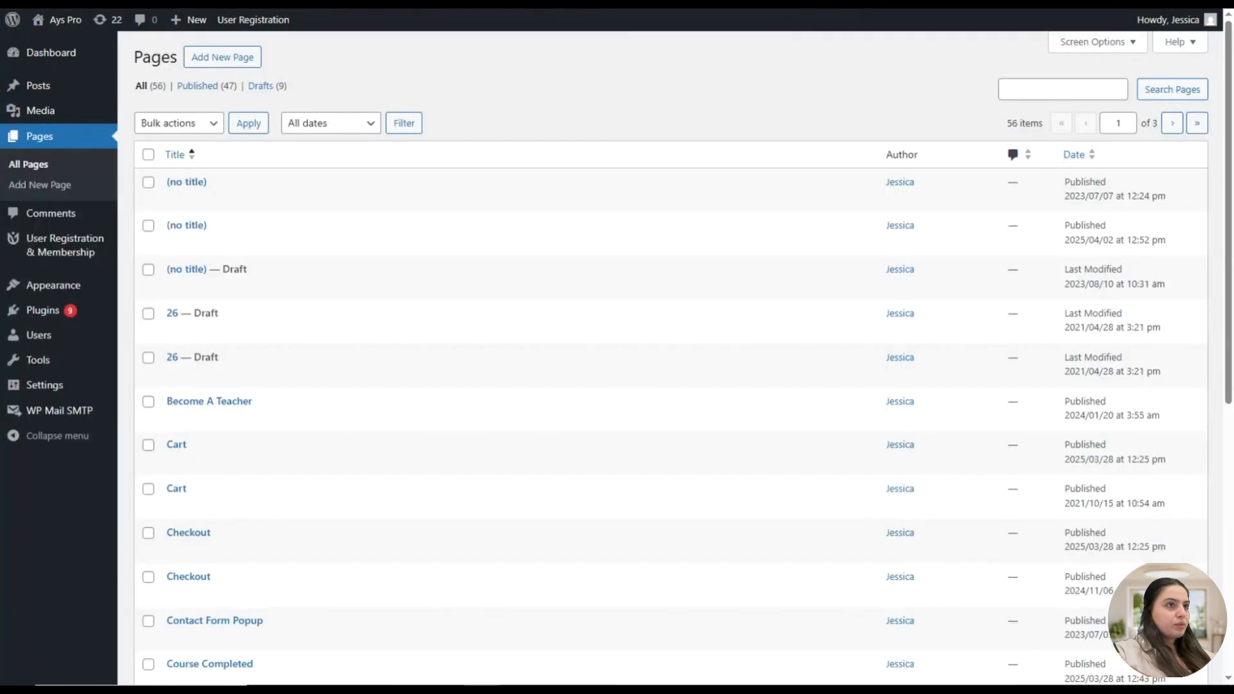
scroll(405, 386, down, 3)
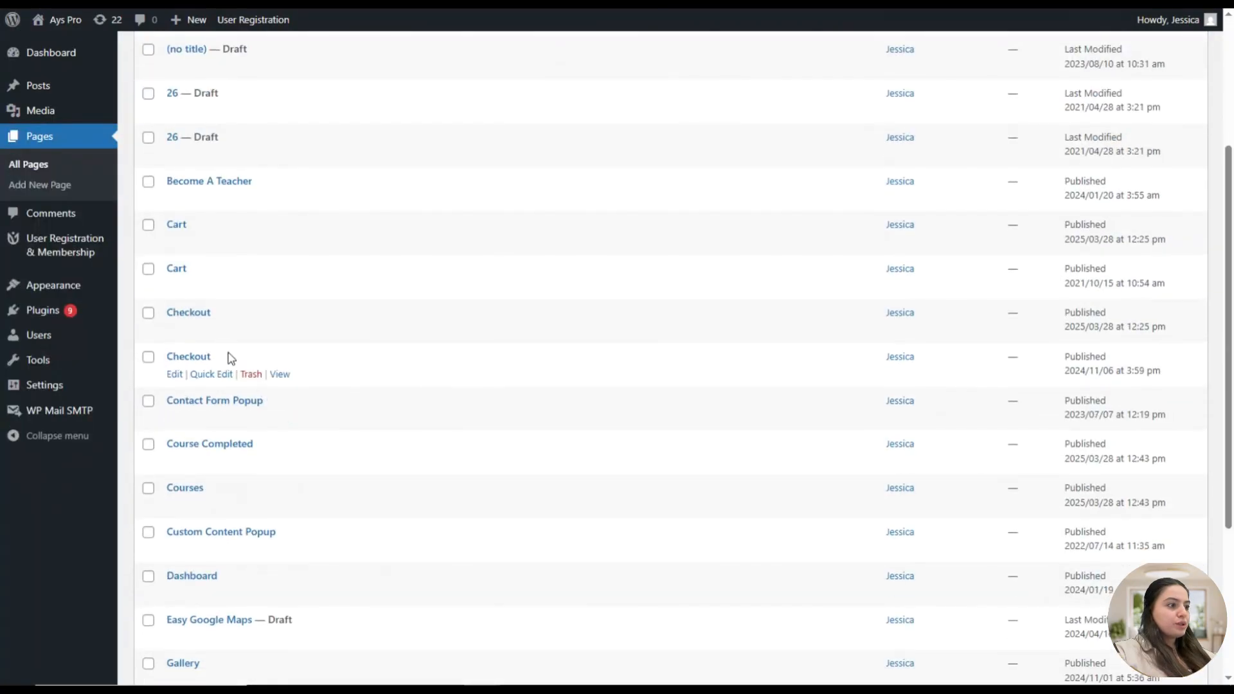
click(191, 310)
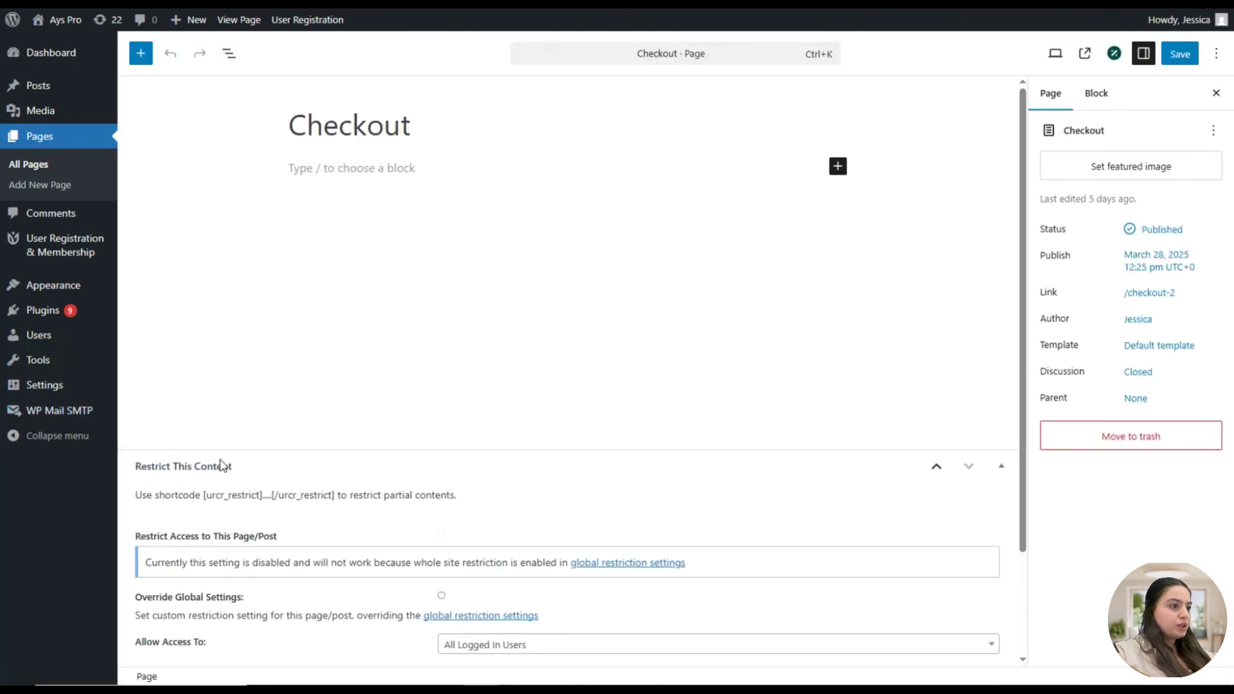
scroll(221, 465, down, 2)
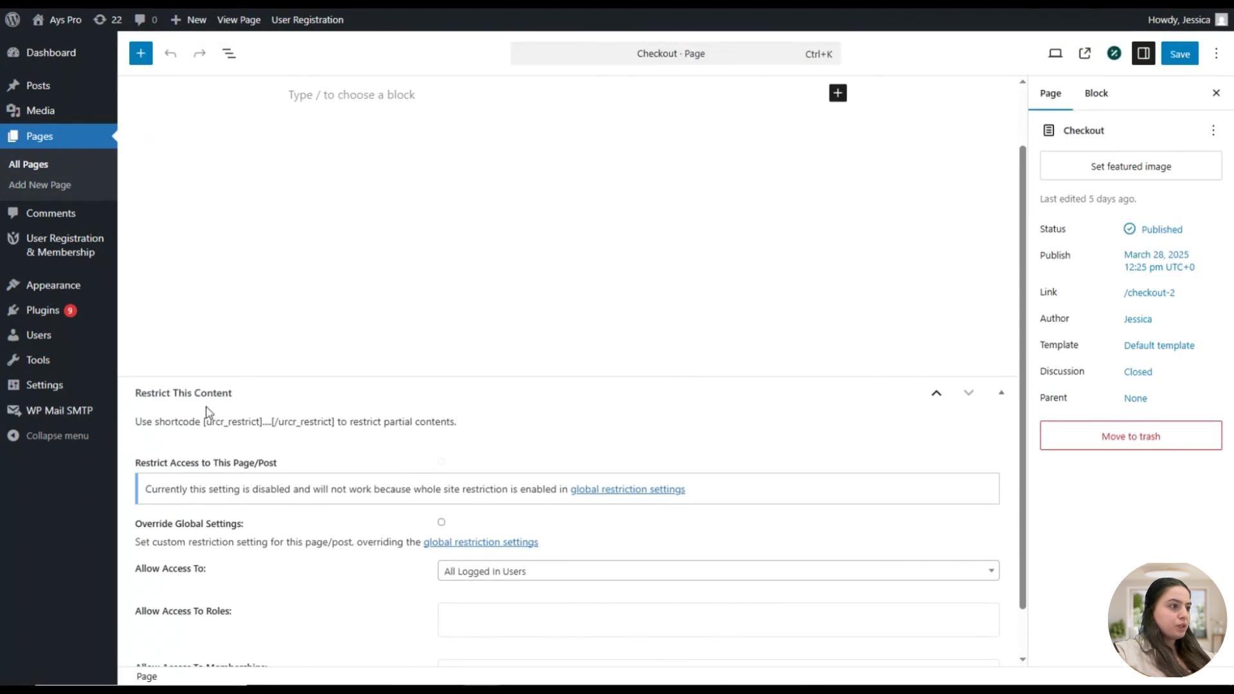
scroll(254, 475, down, 2)
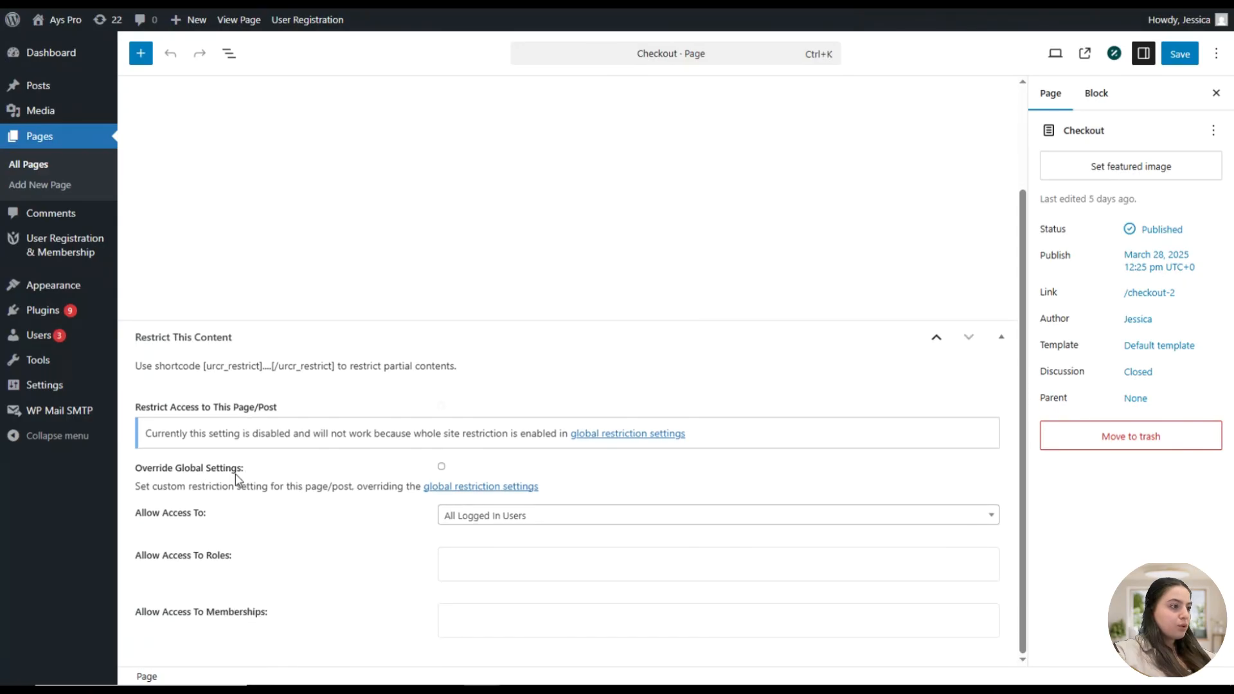
click(441, 466)
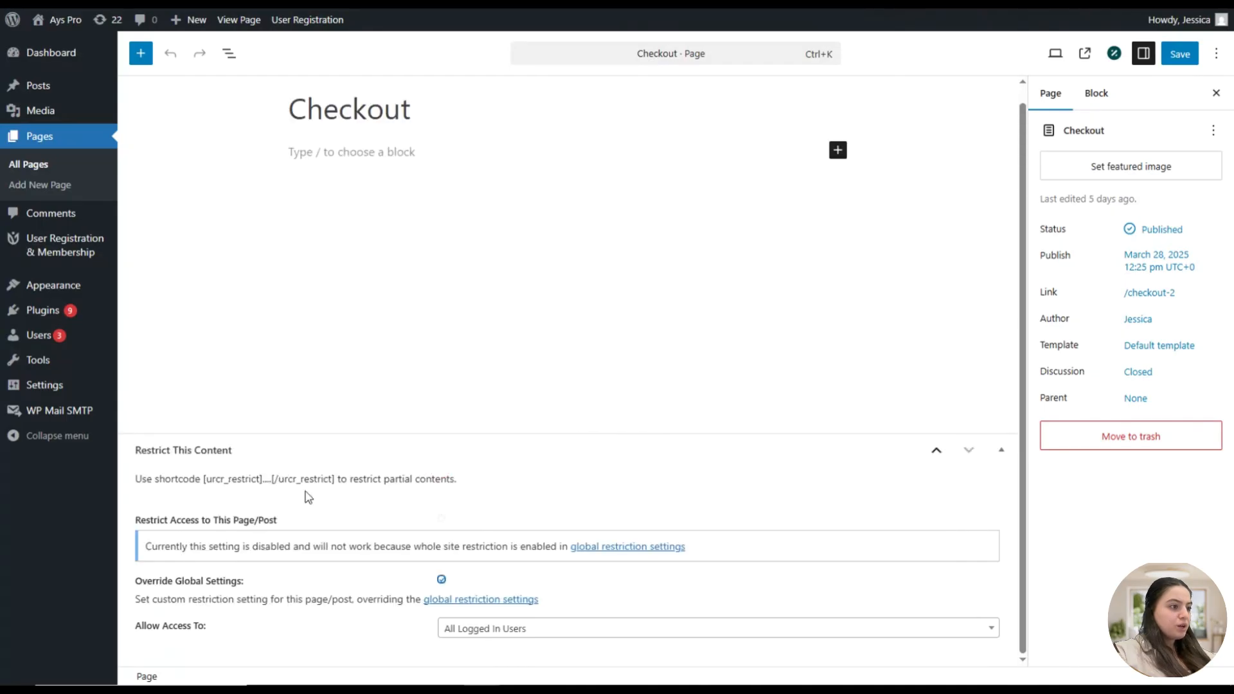
click(578, 633)
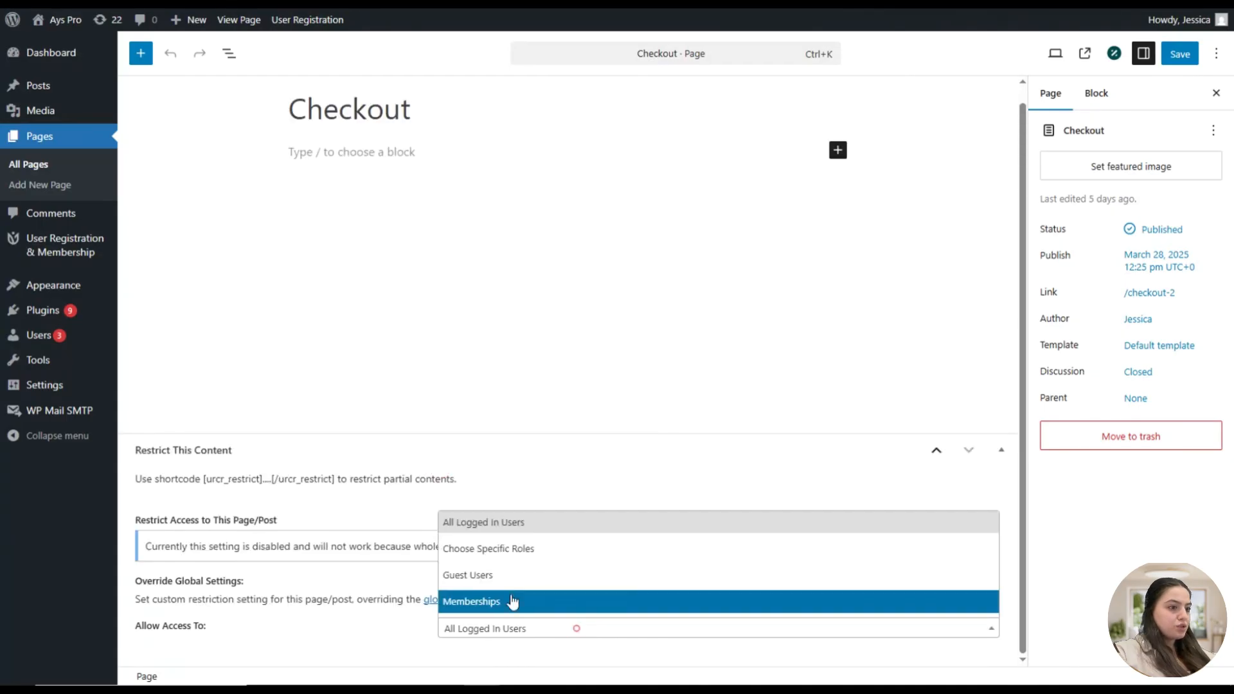
click(501, 581)
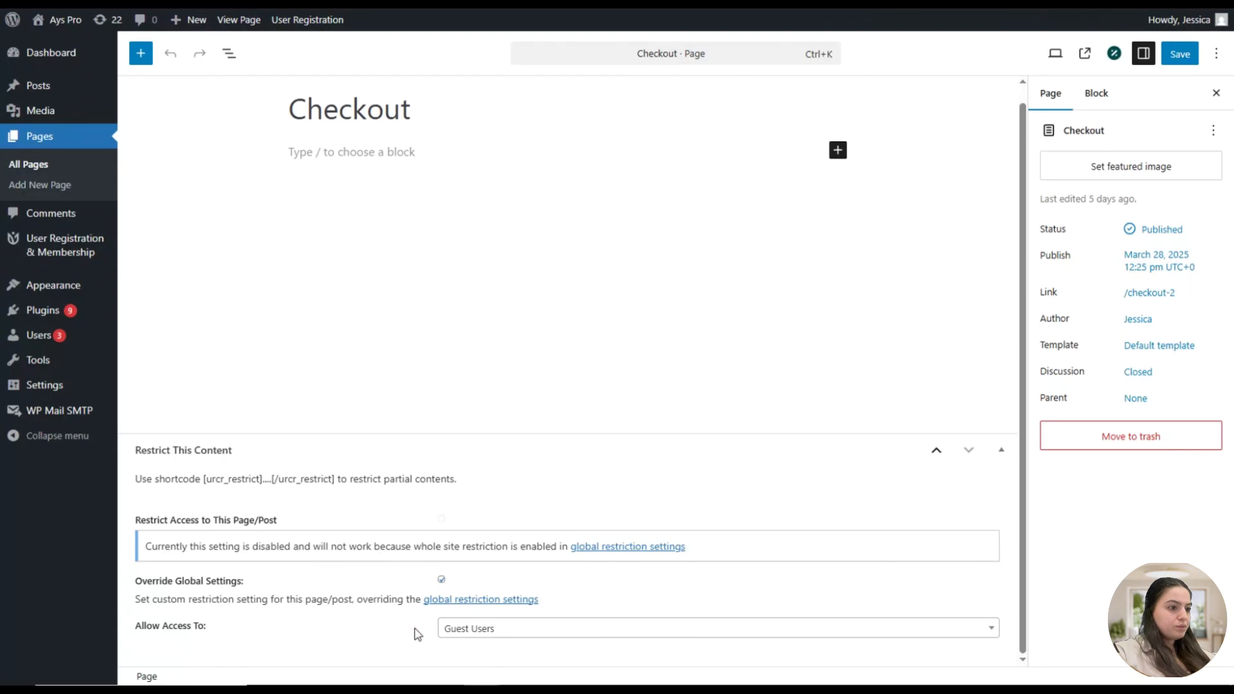
click(1178, 56)
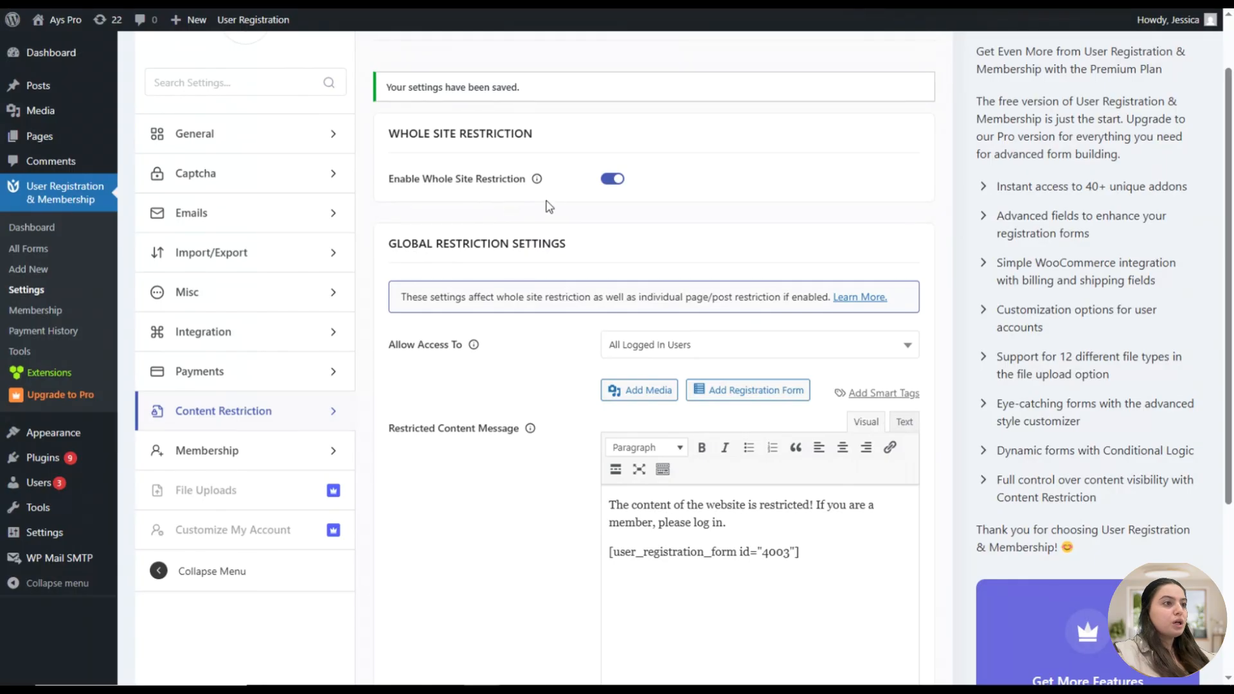
Turn off whole site restriction in the plugin's Content Restriction settings
click(619, 180)
scroll(514, 257, down, 4)
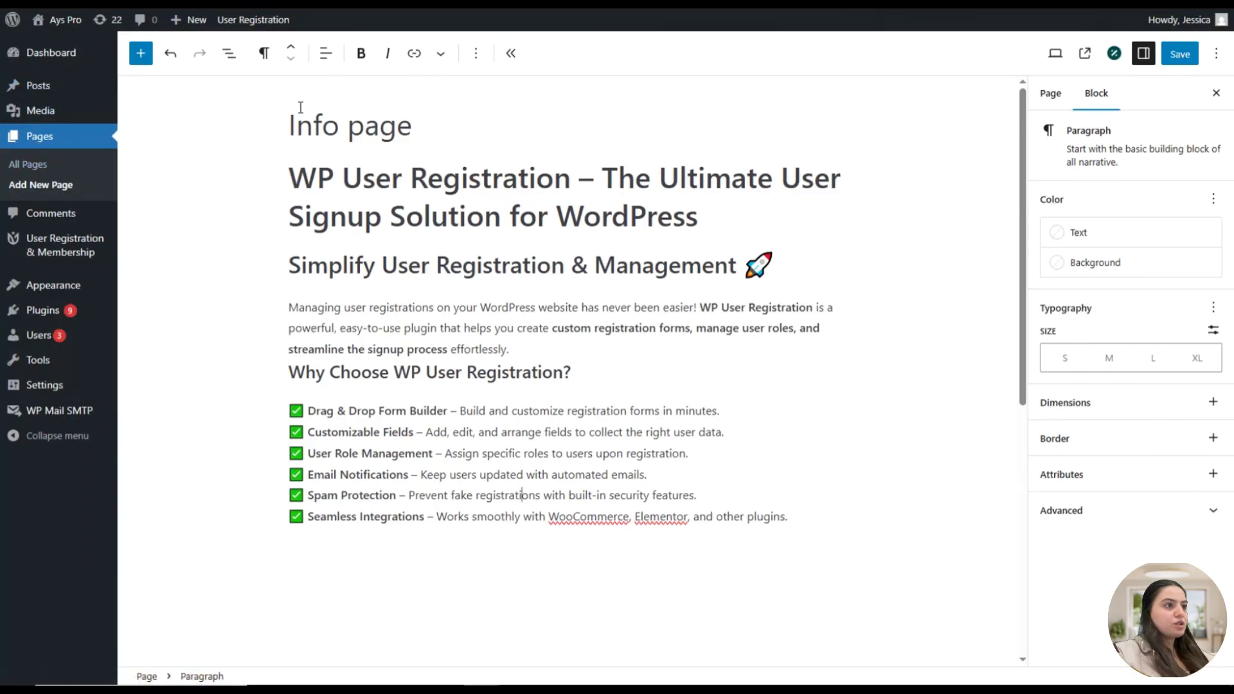
Enable Restrict Access to This Page/Post for the Info page and save the page
scroll(443, 222, down, 10)
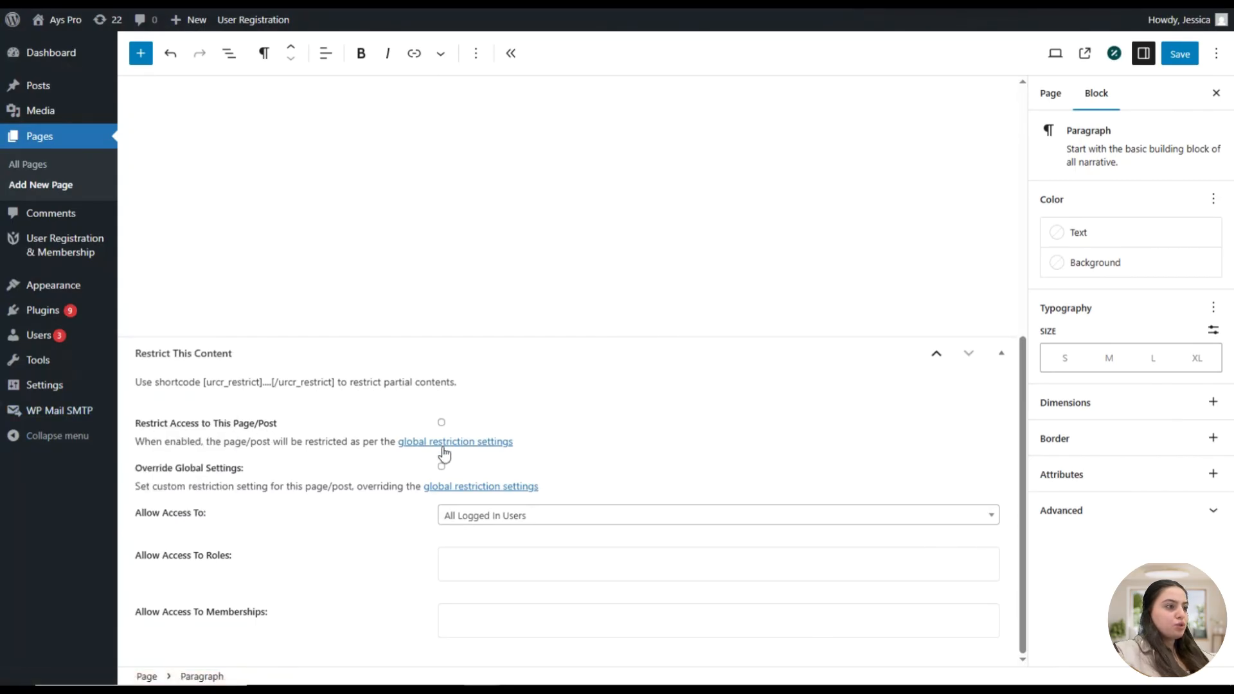
click(441, 421)
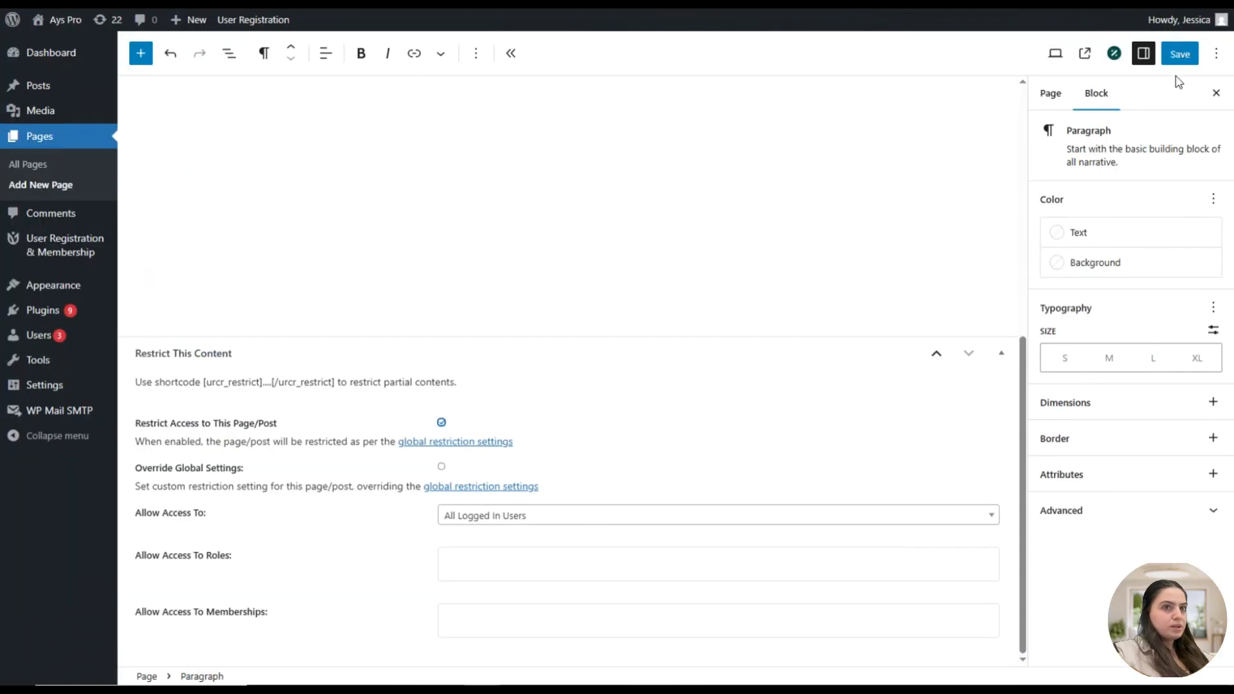
click(1180, 54)
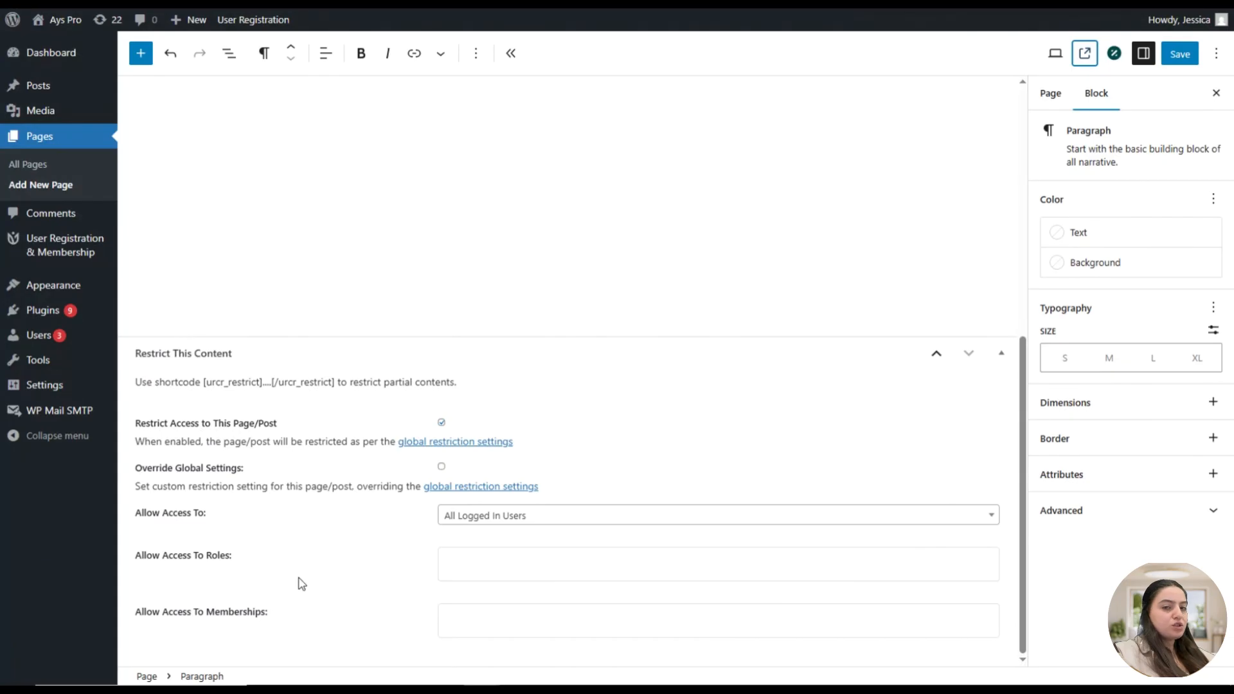
Add the VIP/Premium membership and the Subscriber role to the allowed access lists in the Info page's restriction settings
click(454, 572)
scroll(507, 496, down, 10)
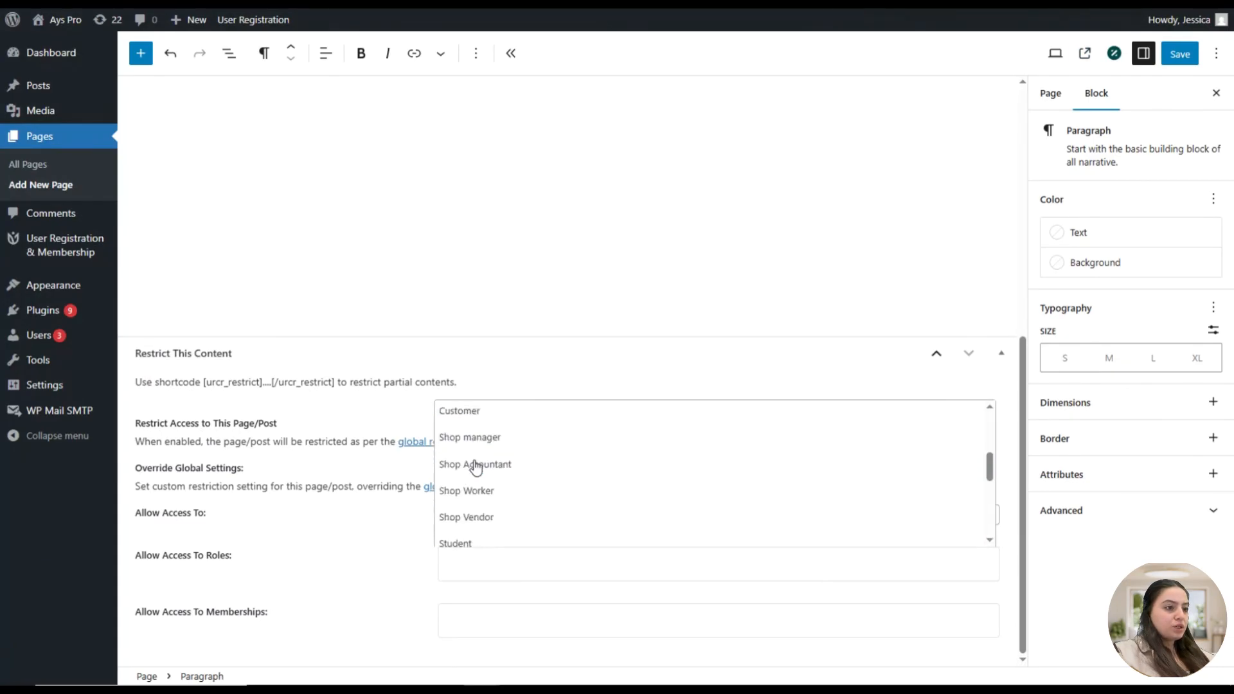
scroll(483, 505, up, 6)
scroll(482, 504, up, 5)
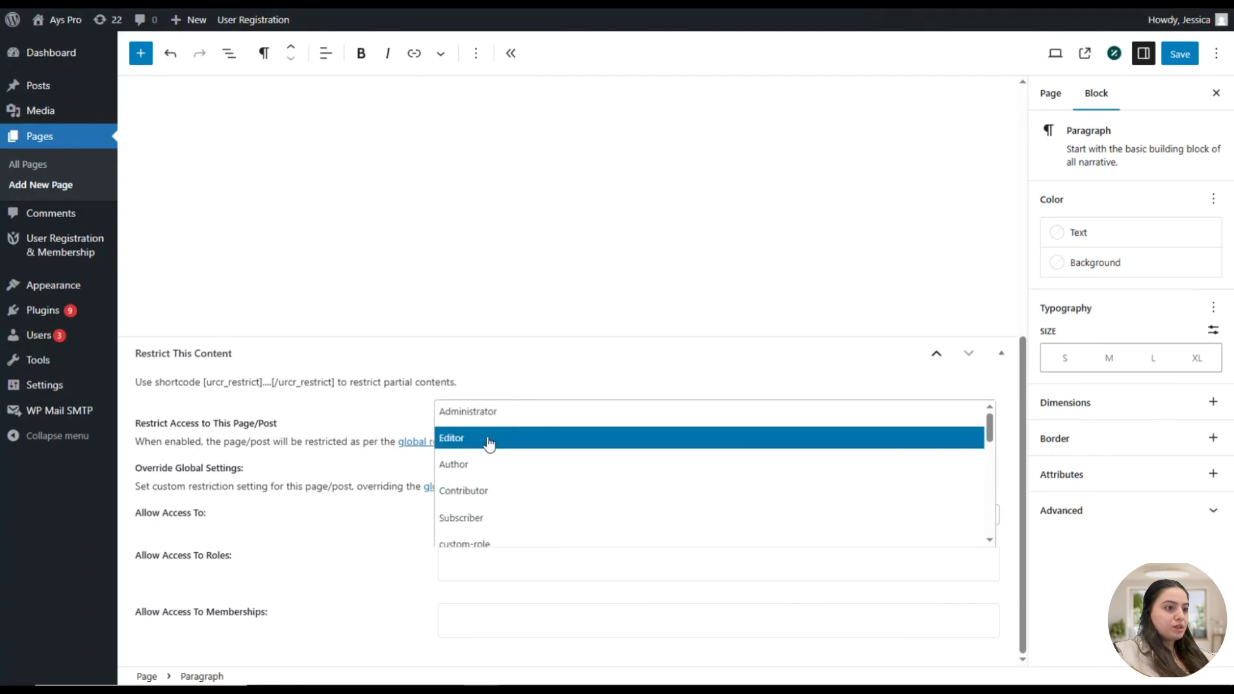
click(477, 364)
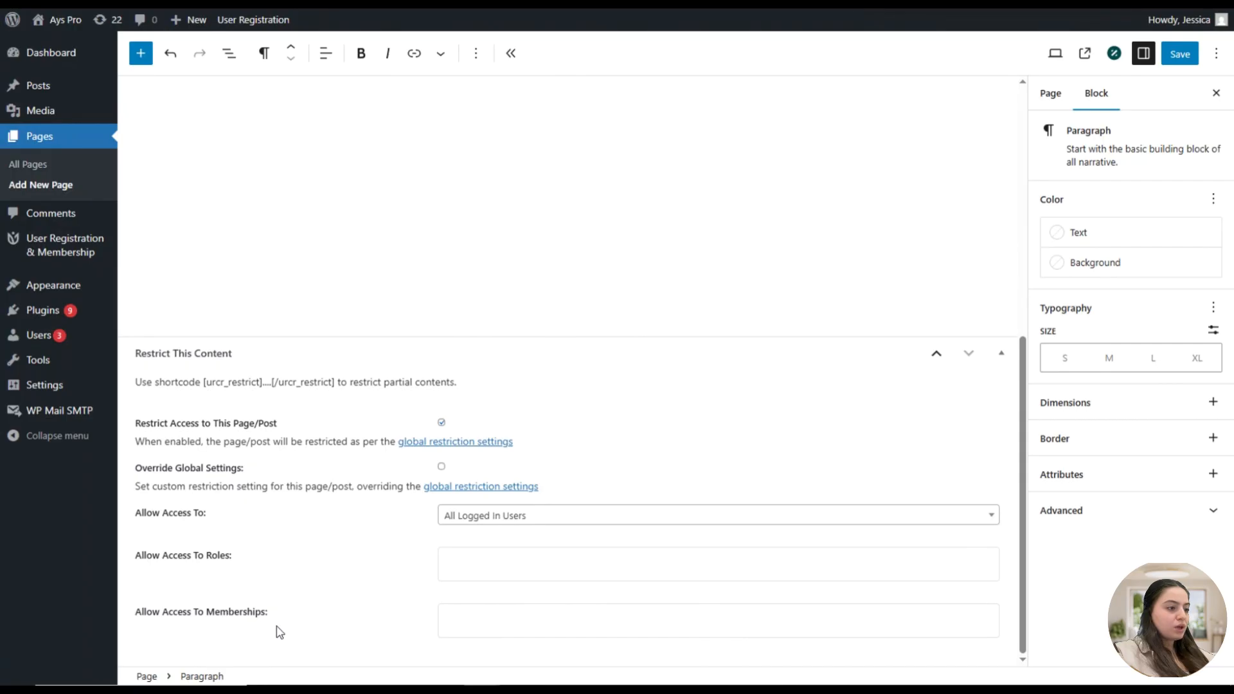
click(465, 632)
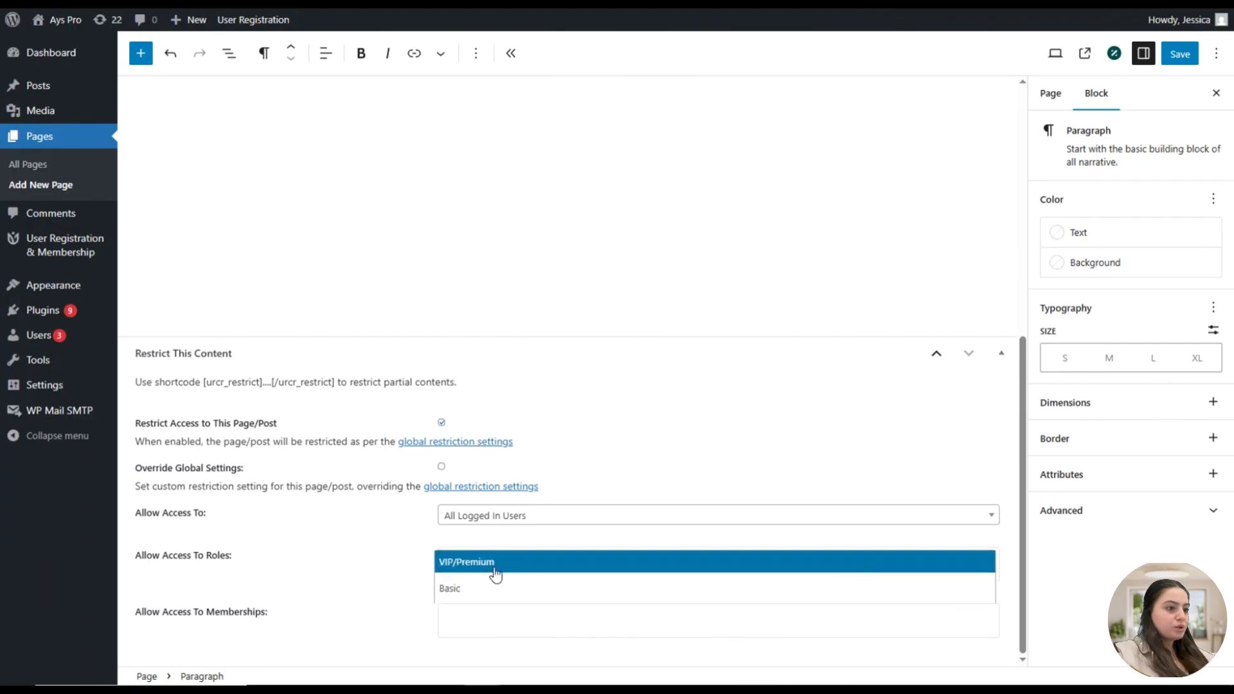
click(492, 589)
click(448, 613)
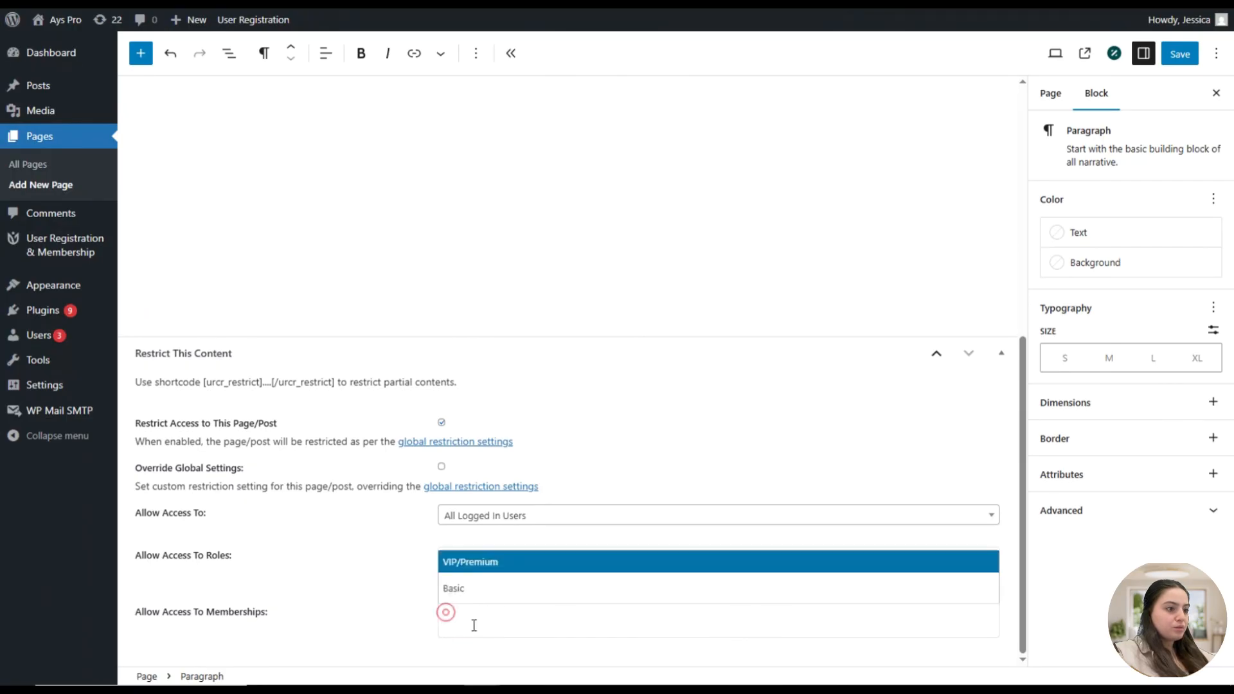
click(474, 625)
click(471, 562)
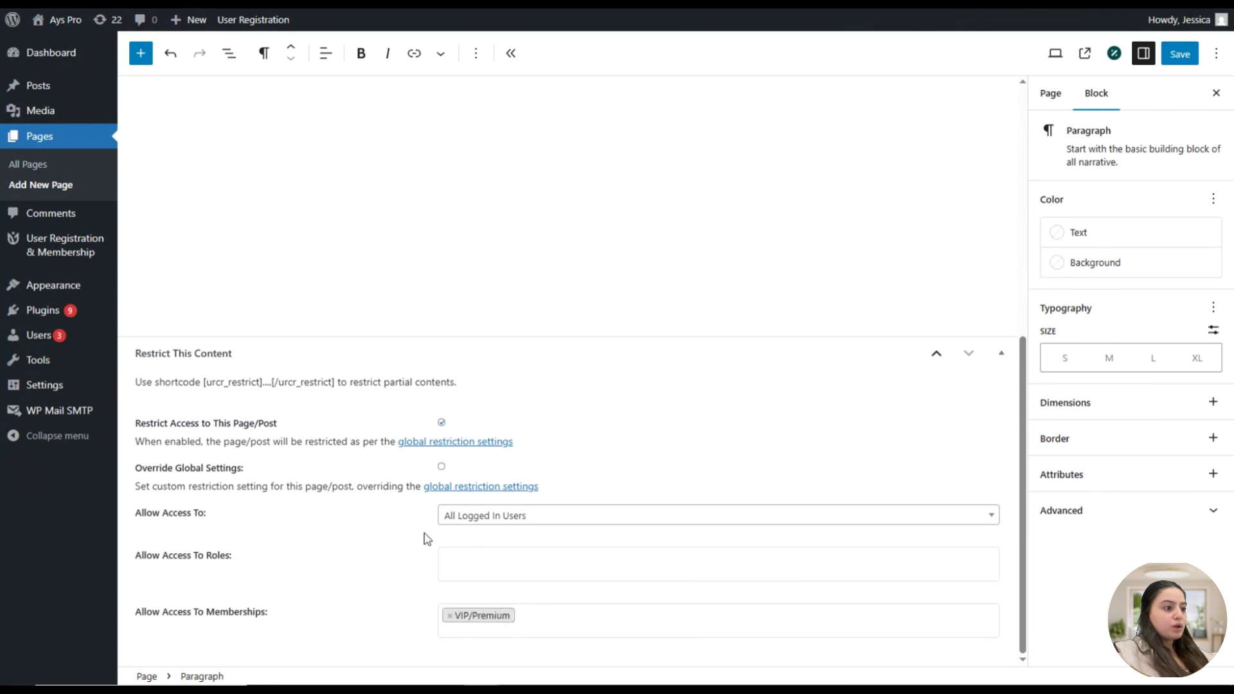
click(492, 566)
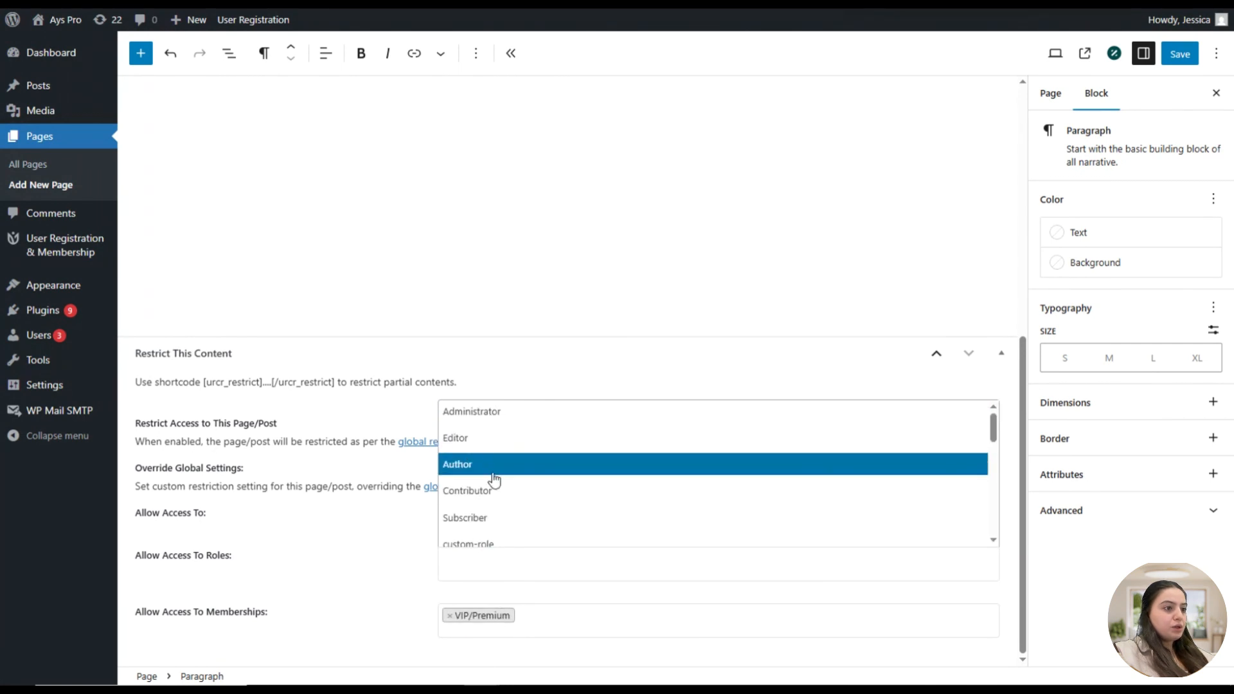
click(501, 519)
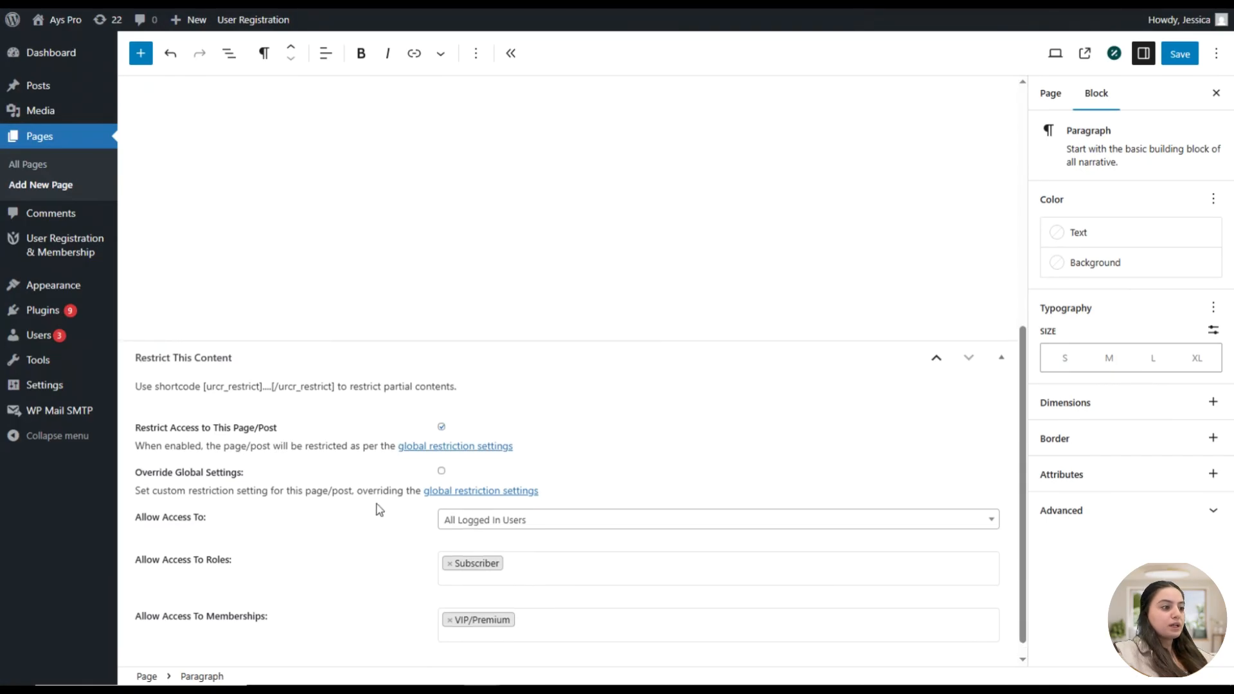
Open the global restriction settings linked from the Info page's content restriction options
scroll(515, 313, up, 10)
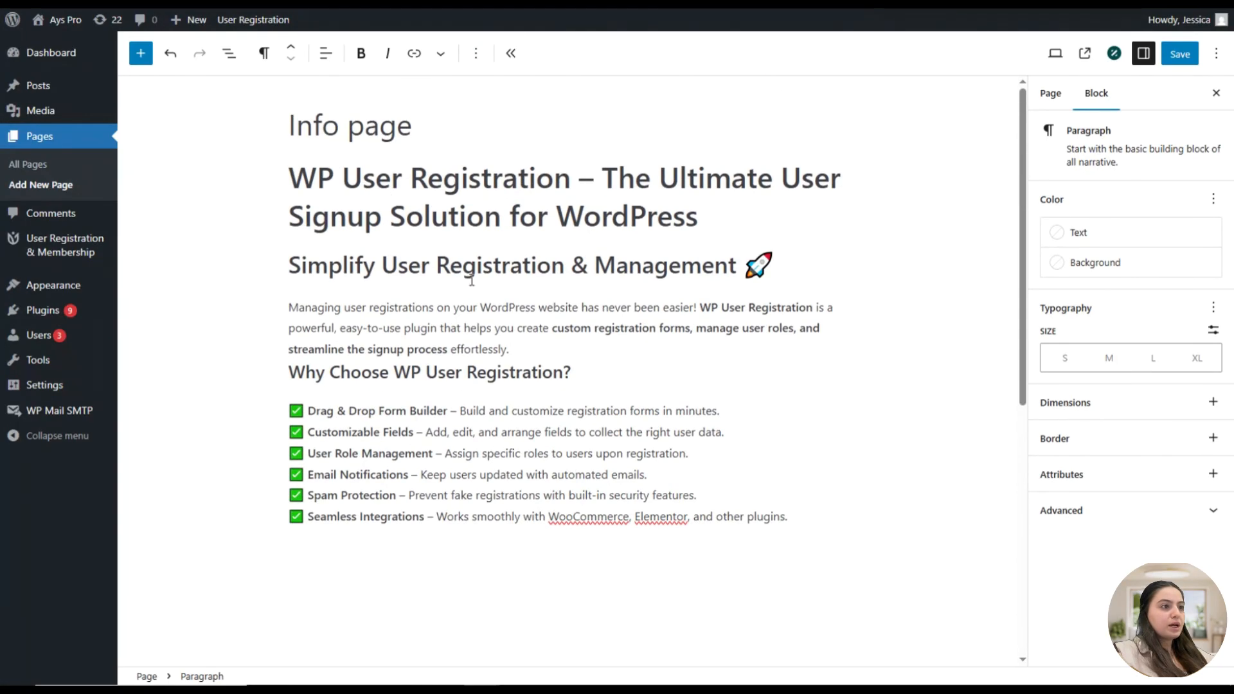
scroll(559, 255, down, 10)
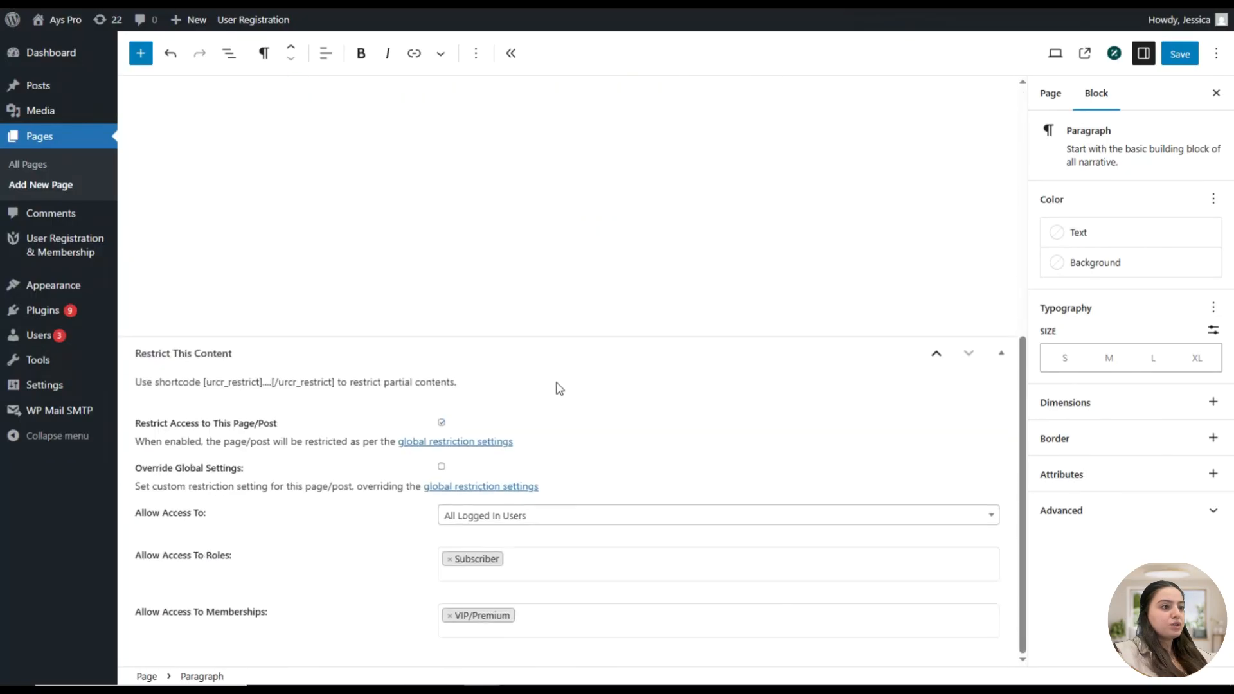
click(502, 442)
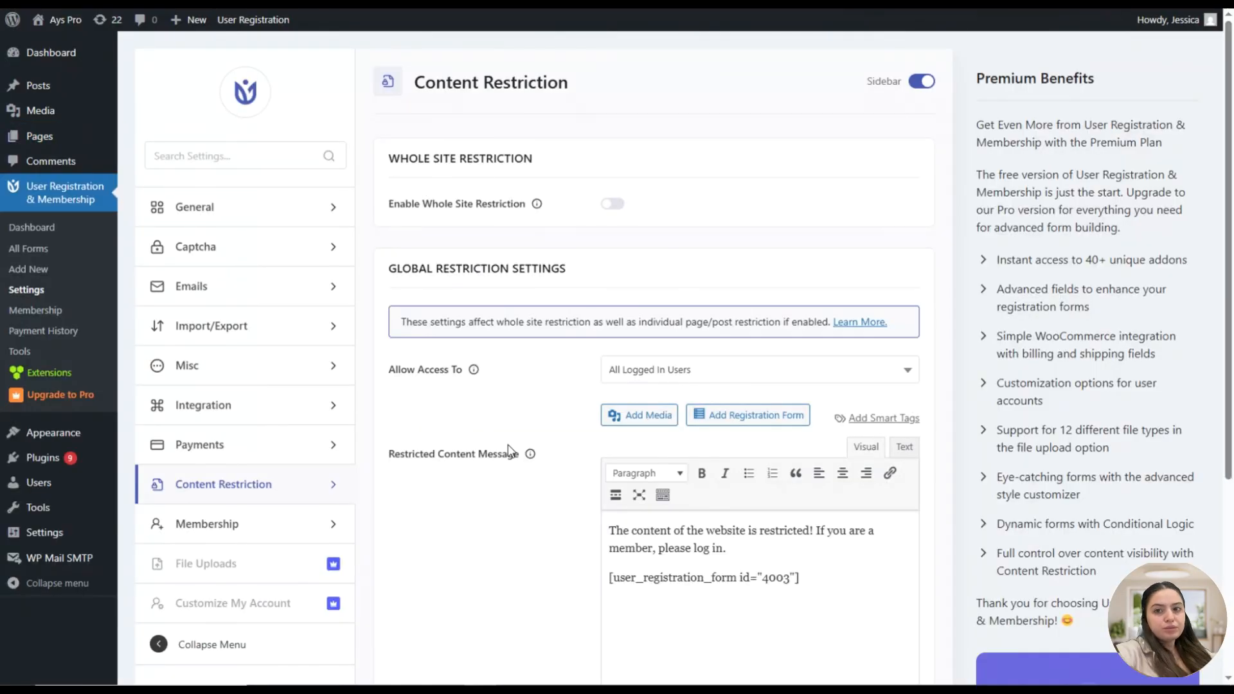